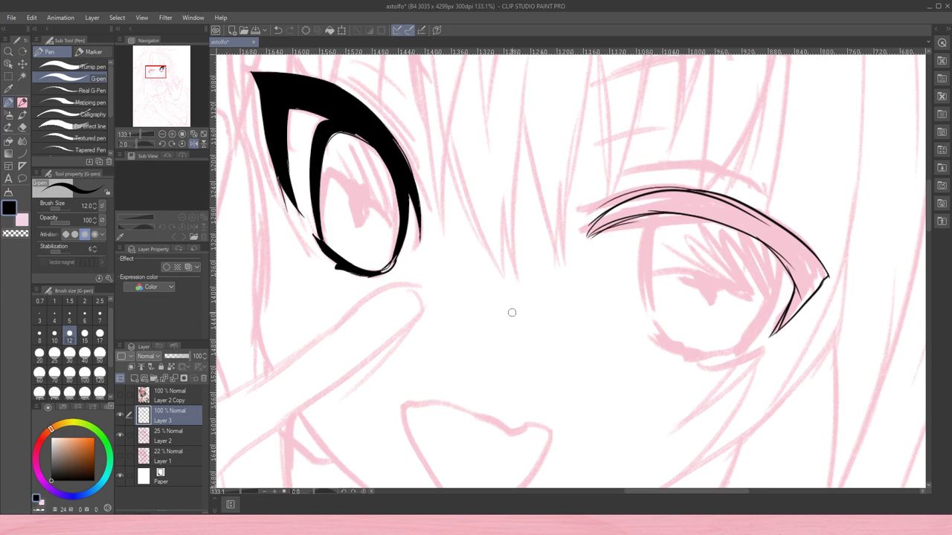
- Outline the iris rim of the eye on the hair-bow side and fill its rim and upper lash band with black
mouse_move(782, 265)
left_mouse_down()
mouse_move(736, 355)
mouse_move(743, 352)
left_mouse_up()
left_click_drag(773, 287, 726, 356)
mouse_move(651, 217)
left_mouse_down()
mouse_move(657, 346)
mouse_move(721, 358)
mouse_move(762, 350)
left_mouse_up()
left_click_drag(775, 239, 757, 273)
key("g")
left_click(655, 220)
- Thicken the bow-side eye's upper lash with G-pen strokes and extend its outer corner into a pointed wing
left_click(194, 143)
scroll(565, 268, "down", 5)
scroll(483, 257, "up", 6)
left_click(74, 123)
left_click_drag(484, 258, 484, 260)
key("p")
left_click_drag(372, 199, 283, 273)
mouse_move(411, 186)
left_mouse_down()
mouse_move(271, 290)
mouse_move(233, 303)
left_mouse_up()
left_click_drag(282, 279, 327, 330)
- Ink the bow-side eye's lower lash line and inner-corner lashes, and smooth the top edge of its upper lash
left_click(193, 143)
left_click_drag(703, 366, 736, 379)
left_click_drag(721, 179, 587, 223)
left_click_drag(655, 212, 588, 239)
key("e")
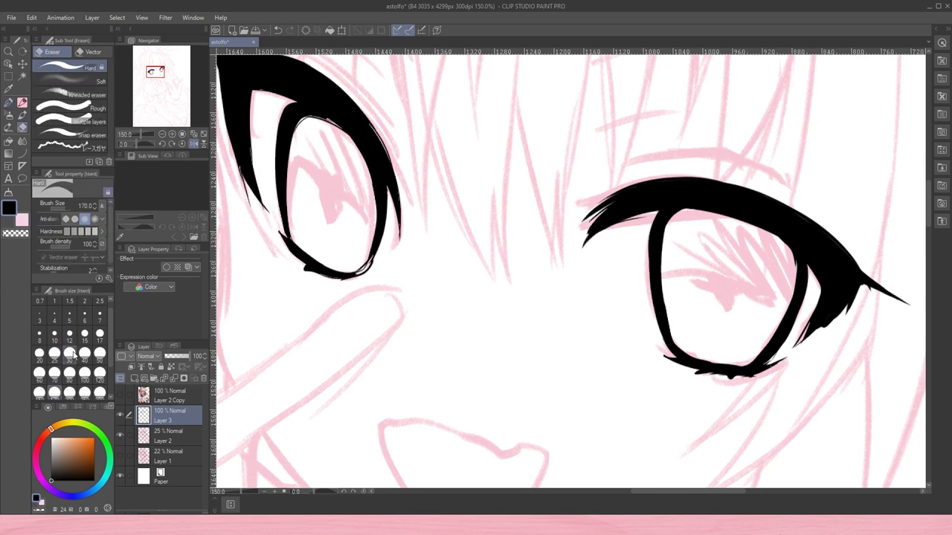
key("p")
mouse_move(698, 177)
left_mouse_down()
mouse_move(617, 198)
mouse_move(746, 178)
left_mouse_up()
- Draw thin curved eyelid crease lines just above the bow-side eye's upper lash
scroll(747, 179, "down", 3)
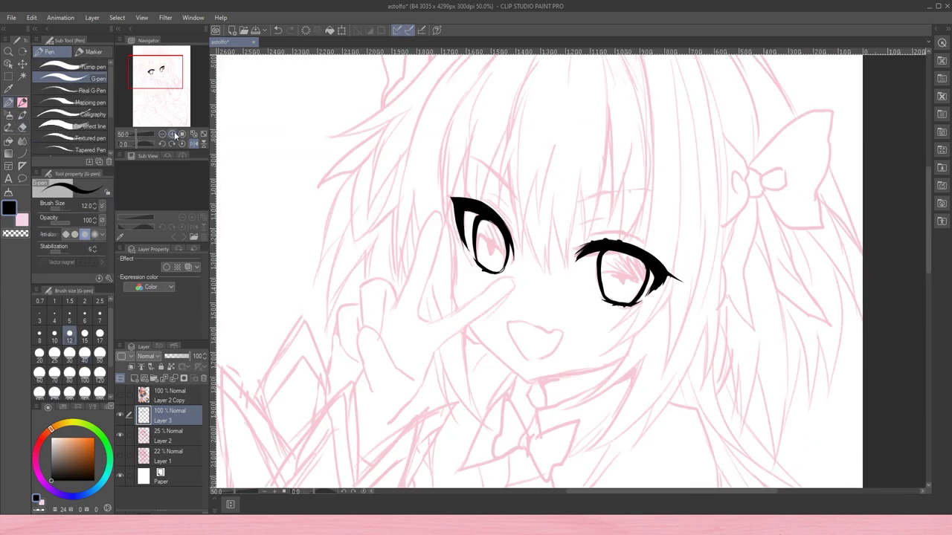
scroll(692, 260, "up", 1)
left_click_drag(585, 232, 675, 246)
left_click_drag(588, 225, 653, 223)
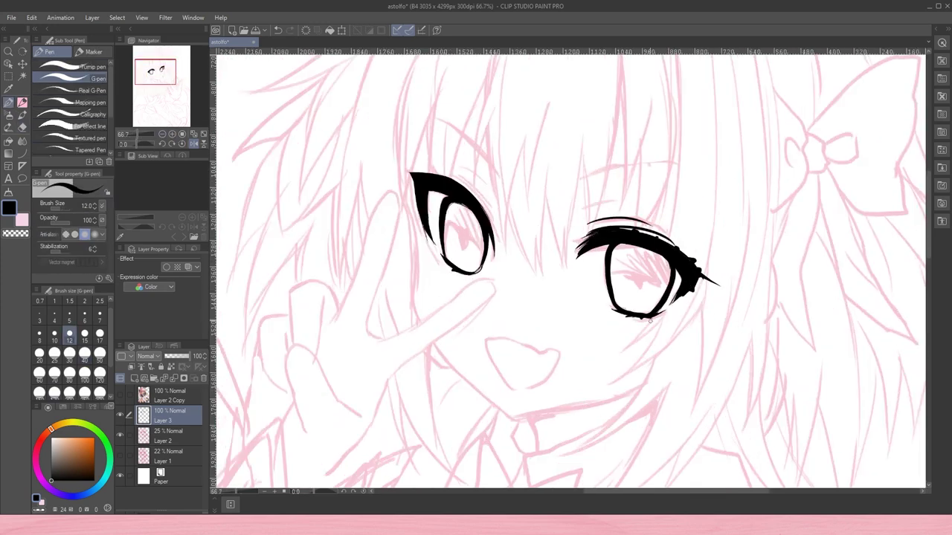
- Add small lash spikes and a curved eyelid crease to the eye beside the raised fingers
left_click(192, 143)
left_click_drag(773, 130, 688, 248)
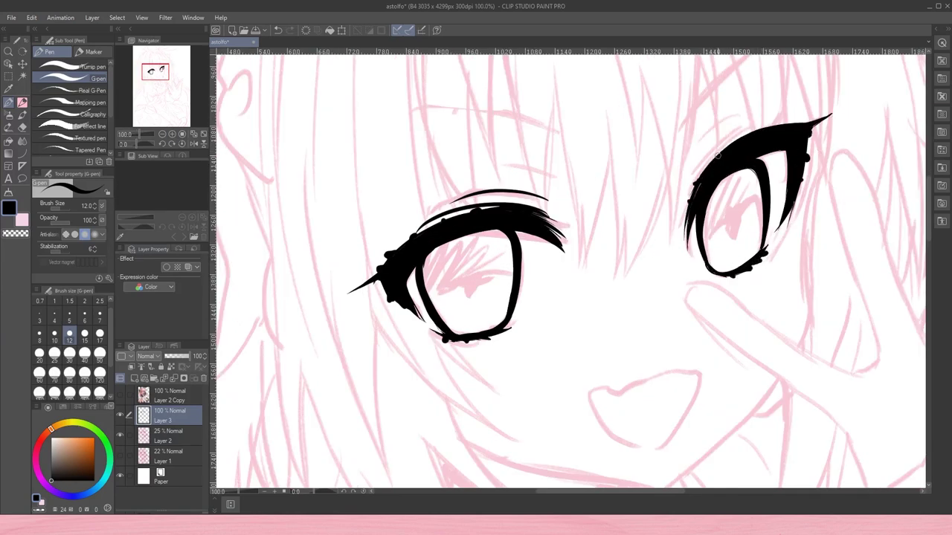
left_click(163, 134)
key("ctrl+alt+0")
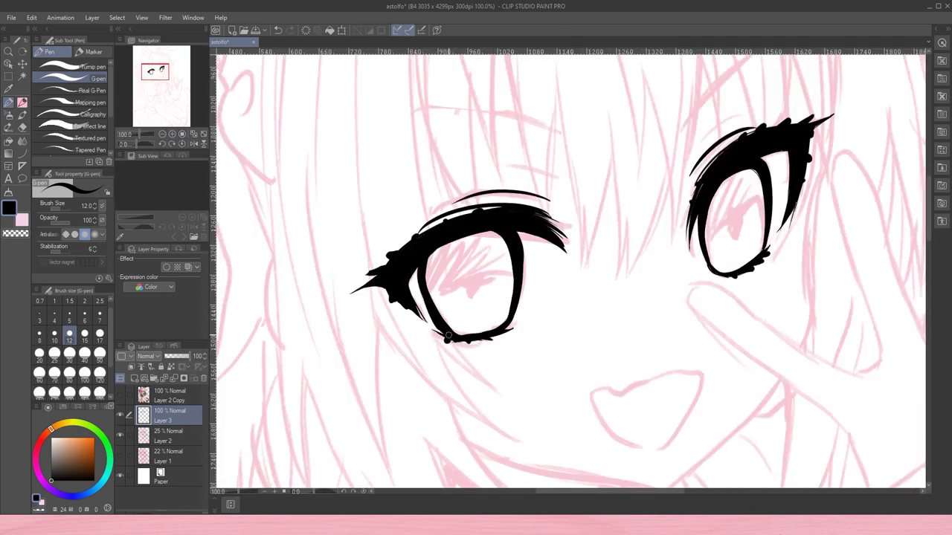
- Erase and redraw the inner iris edge of the bow-side eye
key("e")
left_click_drag(516, 301, 516, 256)
key("p")
left_click_drag(517, 312, 514, 262)
- Ink the outline of the open smiling mouth along the sketch, with a small dot for the nose
left_click_drag(590, 392, 702, 372)
key("h")
left_click_drag(439, 376, 479, 448)
left_click_drag(552, 394, 498, 448)
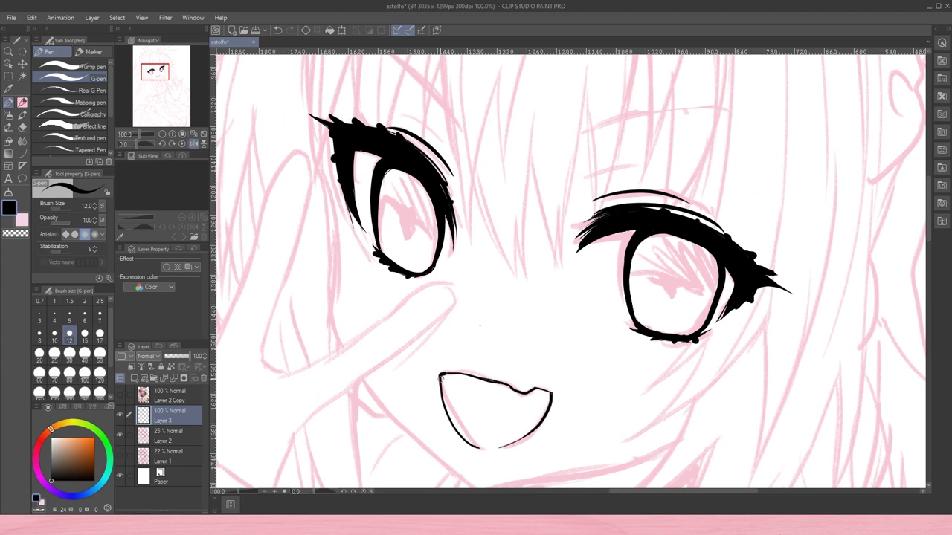
key("ctrl+0")
key("h")
scroll(628, 385, "up", 3)
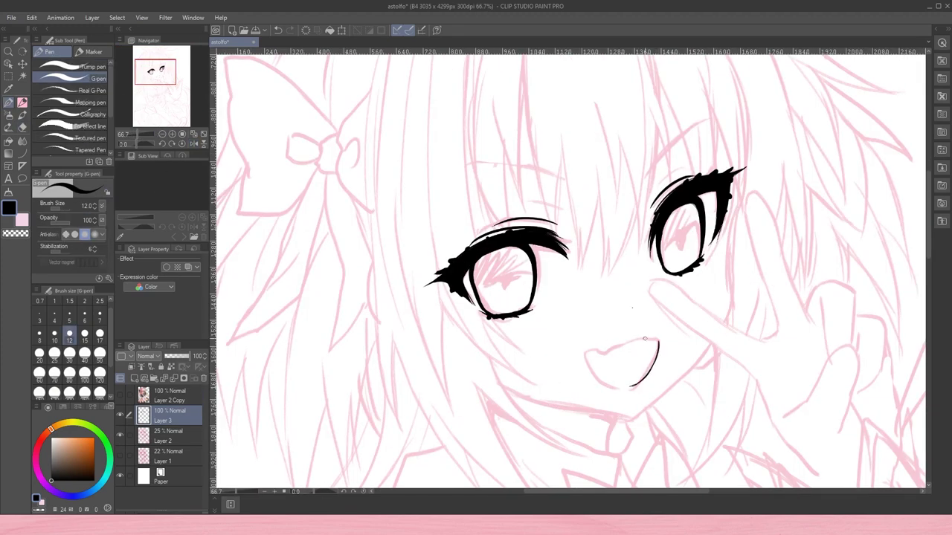
key("h")
left_click_drag(521, 387, 553, 364)
left_click_drag(487, 340, 545, 348)
- Ink both eyebrows and a short extra crease line above the bow-side eye
left_click_drag(483, 168, 472, 195)
left_click_drag(620, 199, 581, 209)
left_click_drag(687, 162, 576, 178)
key("h")
key("ctrl+z")
left_click_drag(710, 120, 643, 172)
key("ctrl+z")
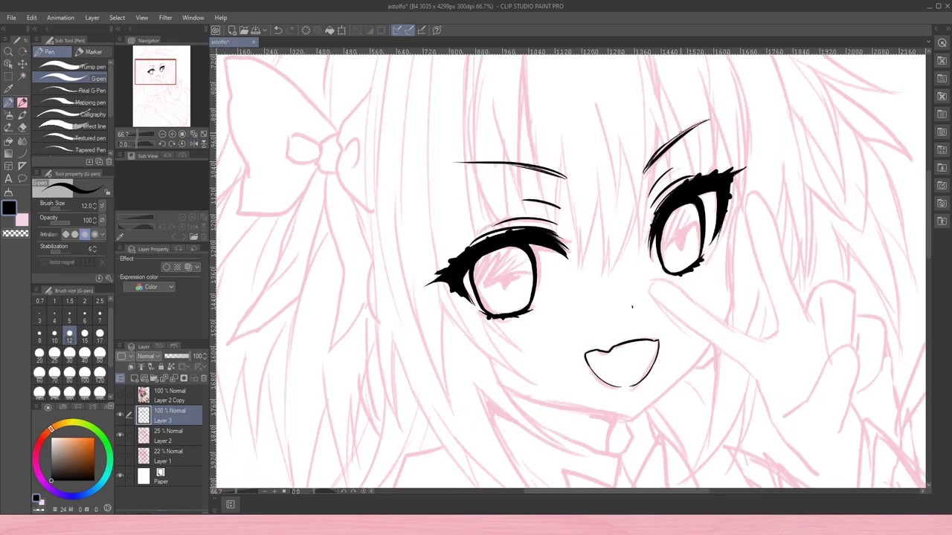
- Hide the face line-art layer, add a new layer, and ink the central bang's outer curve on the finger side
left_click(119, 414)
key("ctrl+shift+n")
scroll(521, 261, "up", 3)
key("h")
mouse_move(598, 63)
left_mouse_down()
mouse_move(518, 170)
mouse_move(511, 219)
left_mouse_up()
left_click_drag(536, 148, 502, 260)
key("ctrl+z")
- Ink the pointed lower tips of the central bang between the two eyes
mouse_move(521, 227)
left_mouse_down()
mouse_move(495, 296)
mouse_move(516, 297)
mouse_move(533, 369)
left_mouse_up()
left_click_drag(532, 321, 566, 394)
left_click_drag(578, 269, 569, 394)
left_click_drag(578, 239, 571, 333)
left_click_drag(609, 70, 580, 190)
key("ctrl+z")
left_click_drag(543, 143, 526, 343)
key("ctrl+z")
- Add shorter inner strands and split ends to the central bang's finger-side half
left_click_drag(549, 253, 554, 351)
left_click_drag(565, 241, 550, 327)
left_click_drag(571, 293, 591, 391)
left_click_drag(597, 342, 591, 388)
left_click_drag(610, 238, 591, 390)
key("ctrl+z")
left_click_drag(620, 125, 604, 284)
key("h")
key("ctrl+z")
- Ink the long strands running from the parting down the bow-side half of the central bang
mouse_move(533, 266)
left_mouse_down()
mouse_move(526, 360)
mouse_move(529, 299)
left_mouse_up()
mouse_move(514, 67)
left_mouse_down()
mouse_move(512, 321)
mouse_move(528, 358)
left_mouse_up()
left_click_drag(497, 178, 491, 347)
key("ctrl+z")
left_click_drag(471, 192, 495, 333)
left_click_drag(468, 153, 494, 334)
left_click_drag(475, 270, 484, 364)
key("ctrl+z")
- Ink the central bang's bow-side edge with its pointed tips and short strands at the root
left_click_drag(509, 61, 445, 260)
left_click_drag(443, 186, 488, 363)
key("ctrl+z")
key("ctrl+z")
left_click_drag(445, 195, 468, 368)
left_click_drag(460, 320, 491, 366)
left_click_drag(474, 268, 477, 324)
left_click_drag(494, 213, 492, 251)
left_click(154, 142)
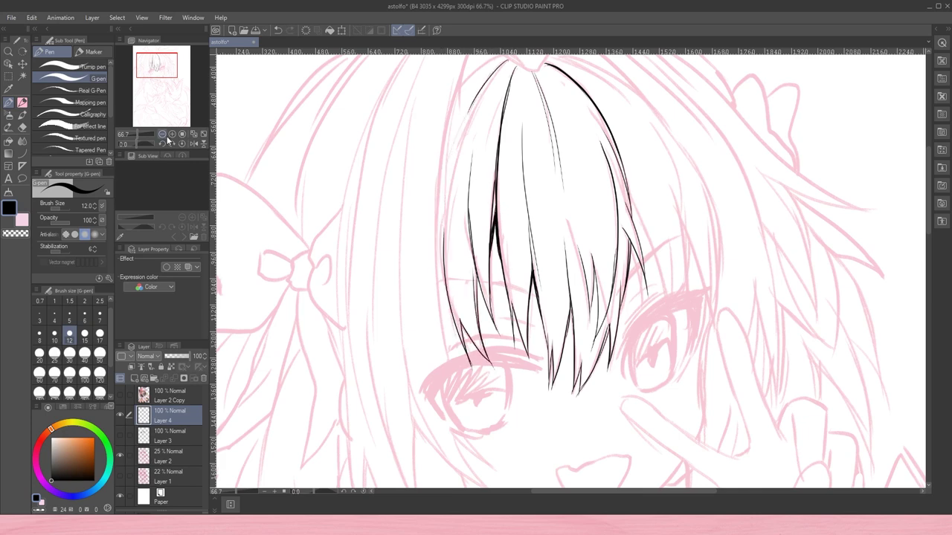
left_click(153, 142)
left_click_drag(504, 82, 494, 105)
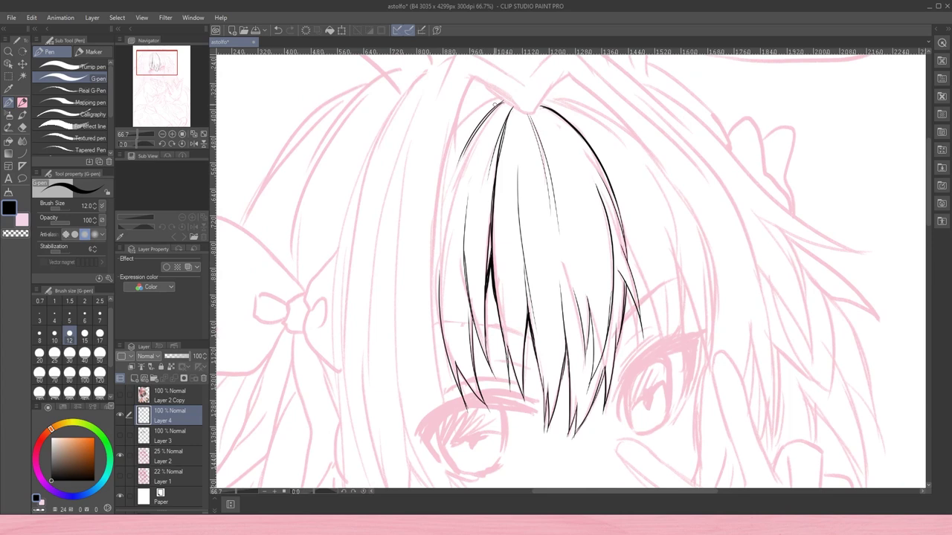
- Ink the V-shaped hair parting at the crown and the first finger-side bang strands with pointed tips
key("h")
left_click_drag(572, 76, 484, 160)
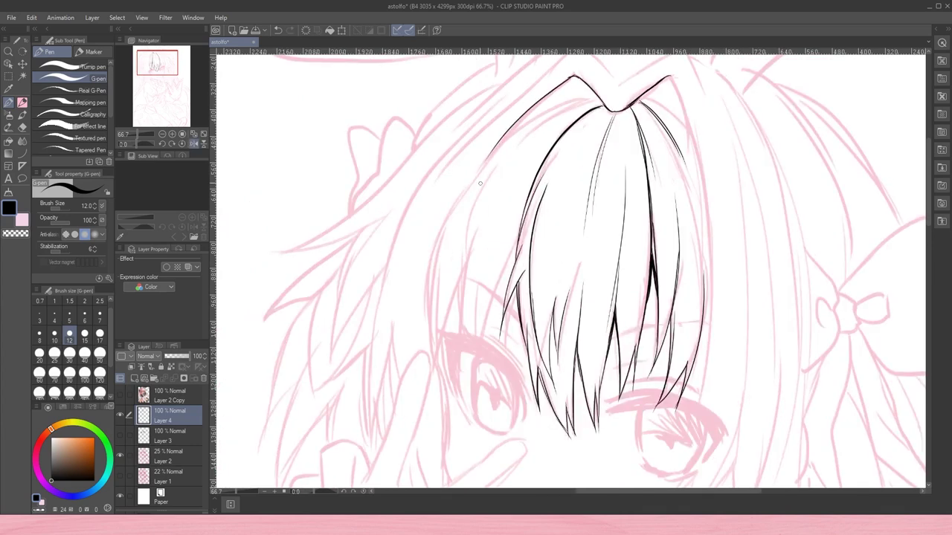
left_click_drag(604, 101, 468, 261)
left_click_drag(470, 216, 467, 364)
left_click_drag(520, 234, 481, 358)
left_click_drag(510, 253, 484, 336)
- Ink the finger-side bang's long outer contour, inner strands and tips above the eye
left_click_drag(576, 119, 500, 228)
left_click_drag(604, 139, 579, 281)
mouse_move(593, 97)
left_mouse_down()
mouse_move(487, 156)
mouse_move(424, 339)
left_mouse_up()
left_click_drag(446, 241, 439, 385)
left_click_drag(451, 278, 444, 360)
left_click_drag(500, 156, 457, 241)
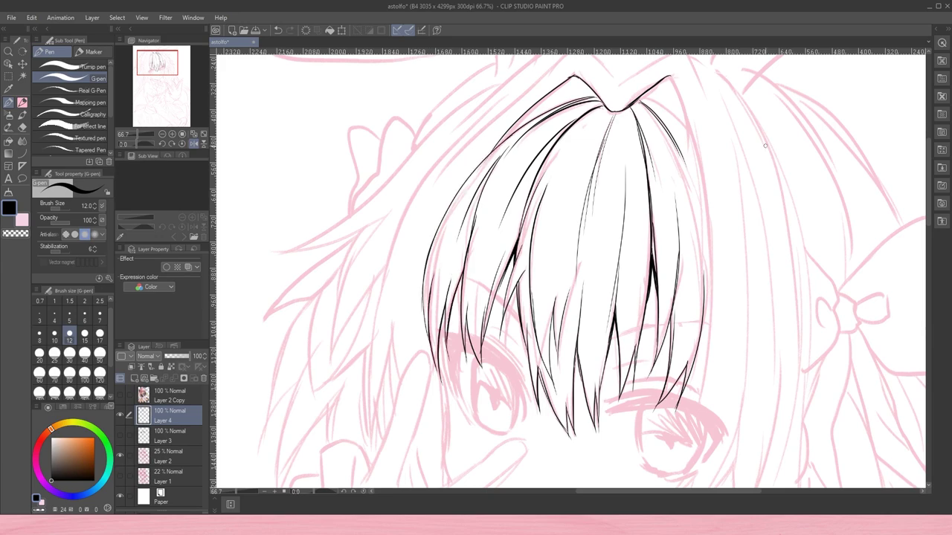
- Ink the bow-side edge of the fringe and the first pointed strands falling across that eye
left_click_drag(703, 325, 697, 411)
left_click_drag(669, 416, 669, 215)
scroll(595, 267, "down", 2)
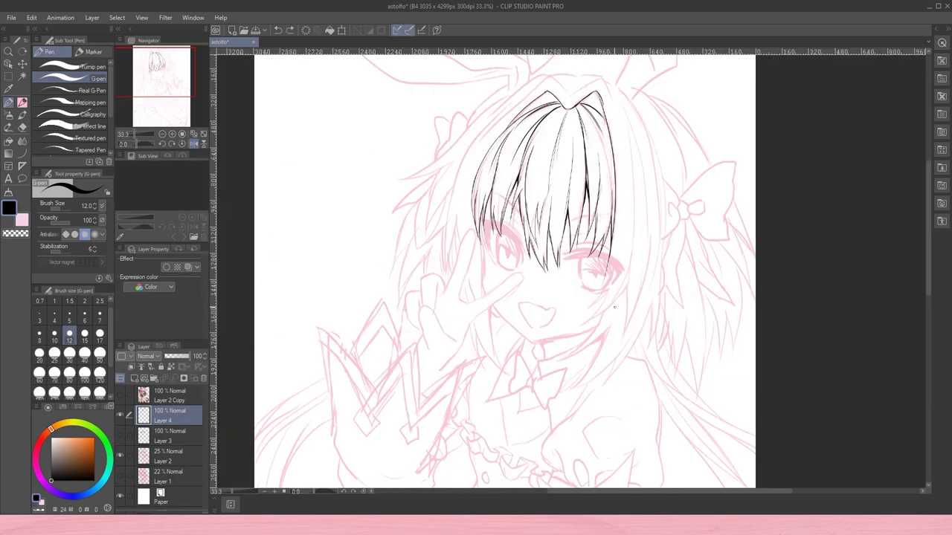
scroll(647, 152, "up", 2)
left_click_drag(653, 276, 609, 339)
mouse_move(654, 302)
left_mouse_down()
mouse_move(591, 353)
mouse_move(594, 375)
left_mouse_up()
left_click_drag(689, 267, 610, 366)
key("ctrl+z")
- Ink the bow-side lock's tapering strands curving from beside the eye down to the cheek
left_click_drag(703, 213, 638, 351)
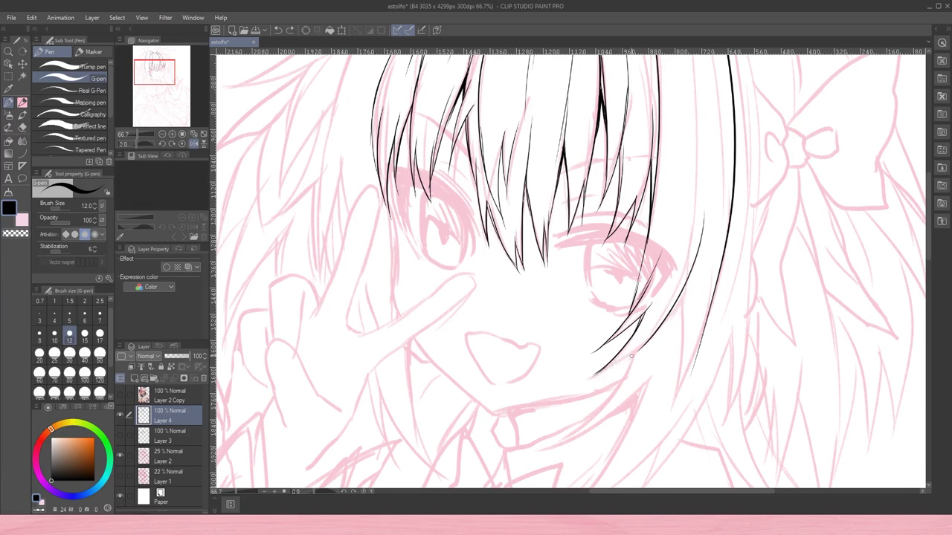
key("ctrl+z")
left_click_drag(689, 269, 592, 375)
left_click_drag(692, 250, 655, 382)
key("ctrl+z")
left_click_drag(706, 270, 664, 413)
scroll(629, 285, "down", 2)
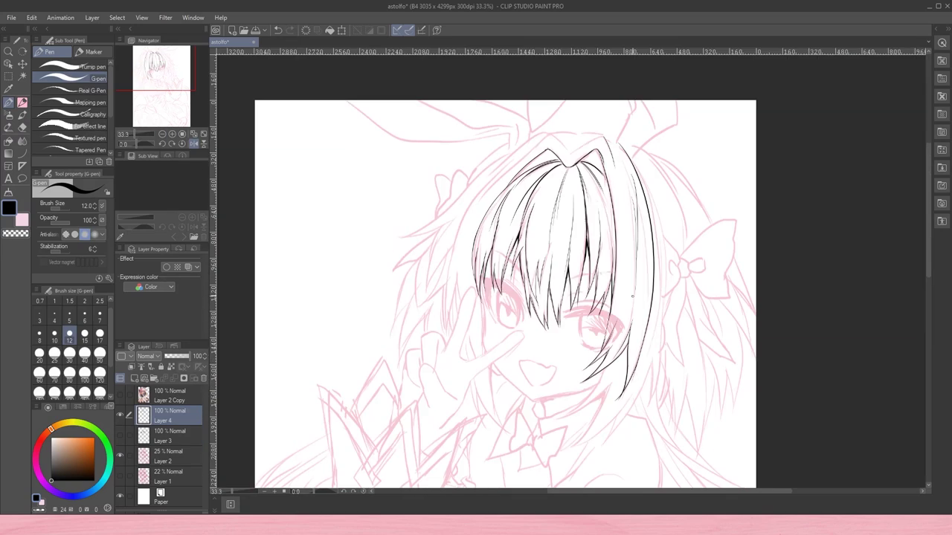
- Draw the bow-side lock's lower pointed strands sweeping across the jaw toward the collar, redoing unsatisfactory strokes
key("h")
left_click(119, 455)
left_click(119, 455)
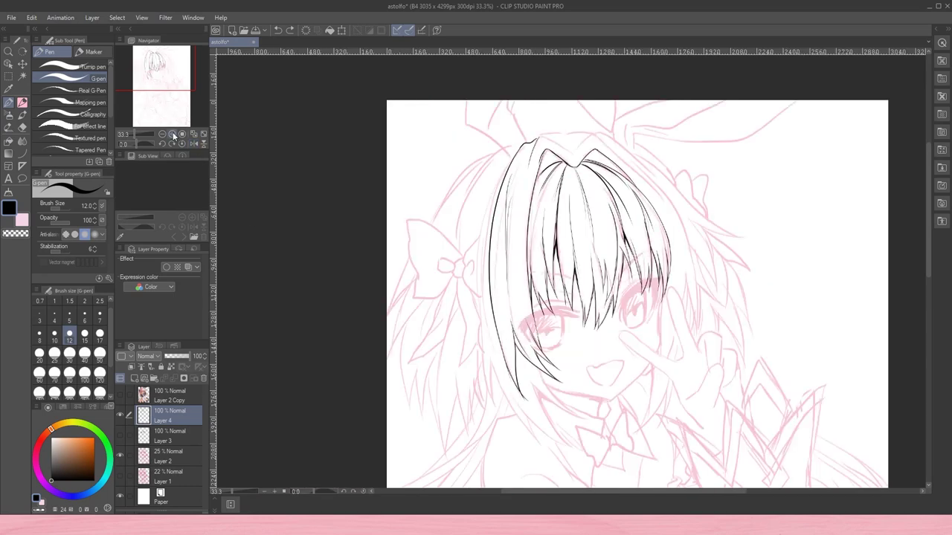
key("h")
scroll(462, 232, "up", 2)
key("ctrl+z")
mouse_move(459, 223)
left_mouse_down()
mouse_move(541, 318)
mouse_move(559, 325)
mouse_move(536, 312)
left_mouse_up()
key("ctrl+z")
key("ctrl+z")
left_click_drag(449, 253, 529, 312)
key("ctrl+z")
left_click_drag(438, 234, 534, 317)
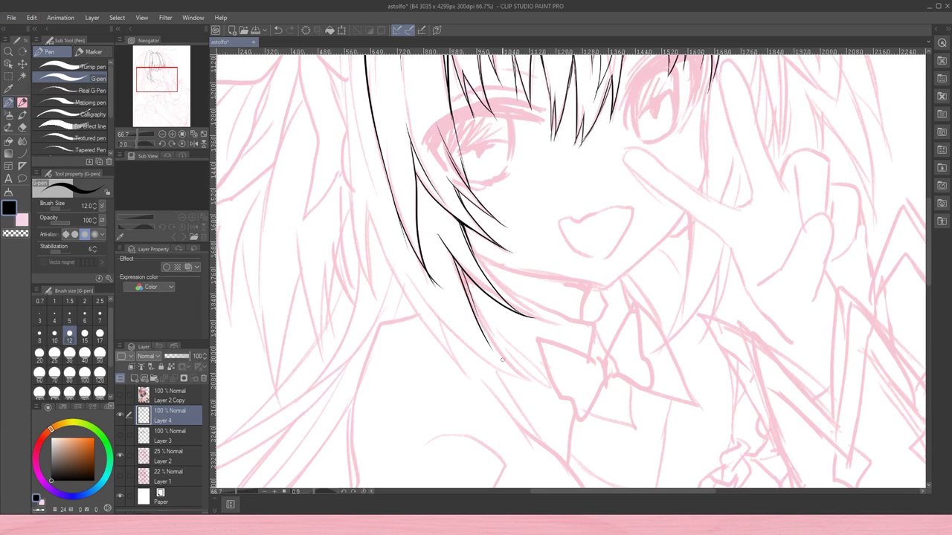
- Ink the outer contour of the bow-side lock and its long pointed ends near the shoulder
scroll(576, 310, "down", 2)
left_click_drag(513, 86, 481, 281)
key("ctrl+z")
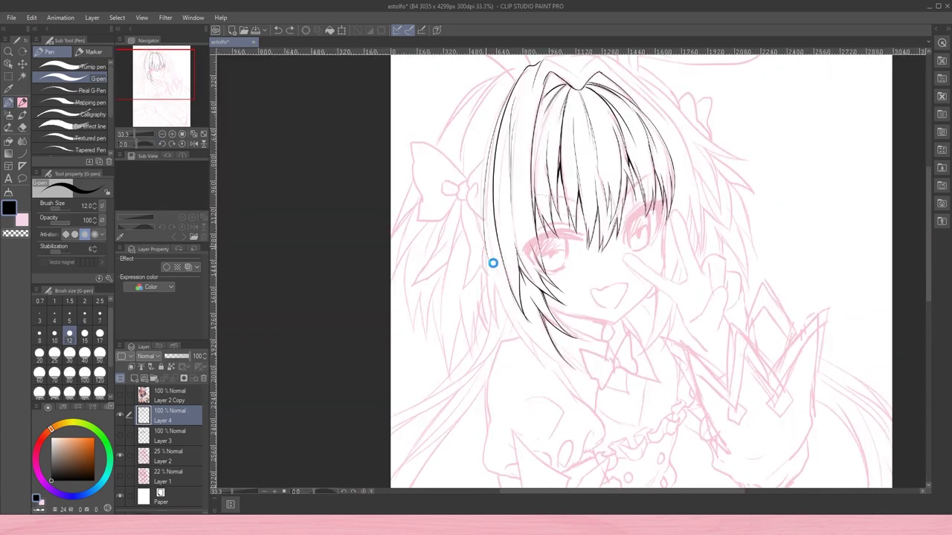
scroll(486, 258, "up", 1)
mouse_move(445, 234)
left_mouse_down()
mouse_move(510, 350)
mouse_move(551, 372)
left_mouse_up()
key("ctrl+z")
left_click_drag(507, 275, 572, 369)
left_click_drag(504, 332, 519, 372)
key("ctrl+z")
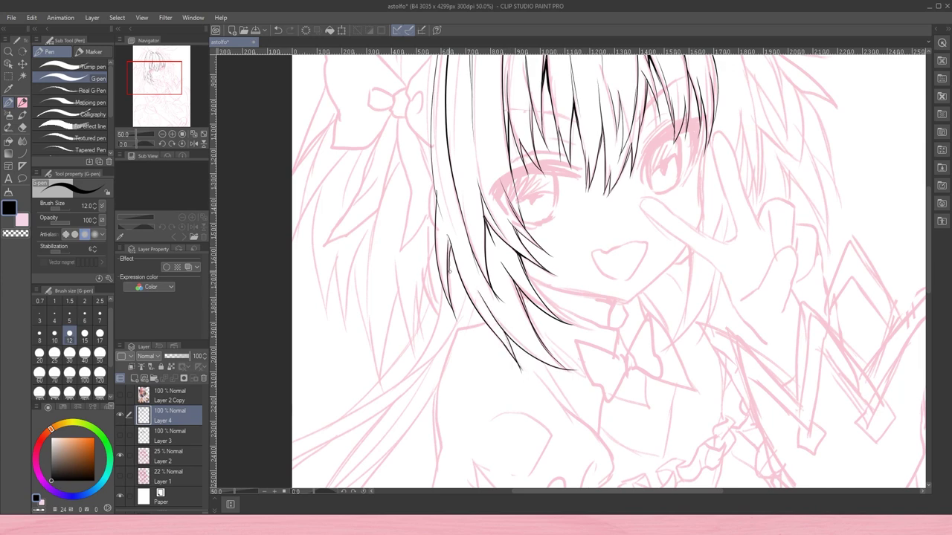
- Erase the overshooting line where the outer strands of the bow-side lock fork
scroll(572, 269, "up", 2)
key("e")
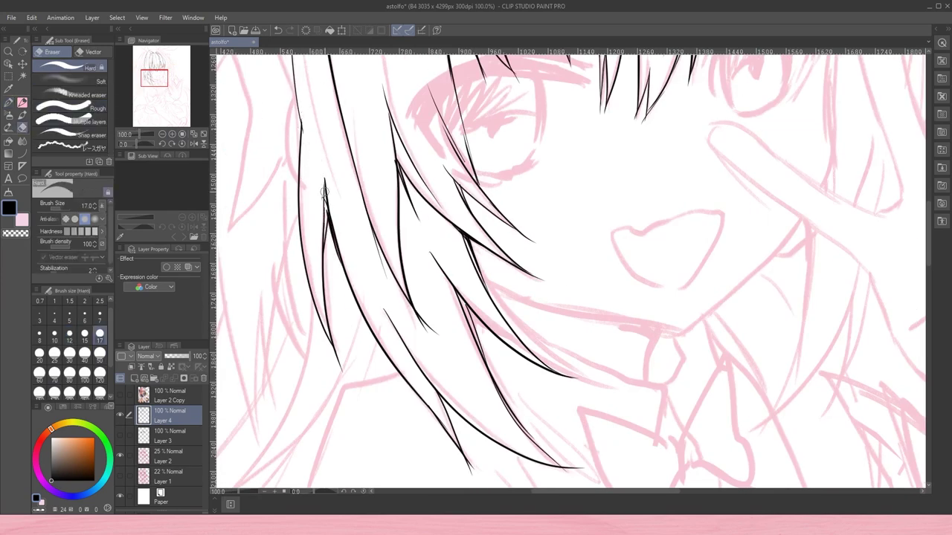
left_click_drag(324, 182, 328, 223)
key("p")
scroll(654, 223, "down", 3)
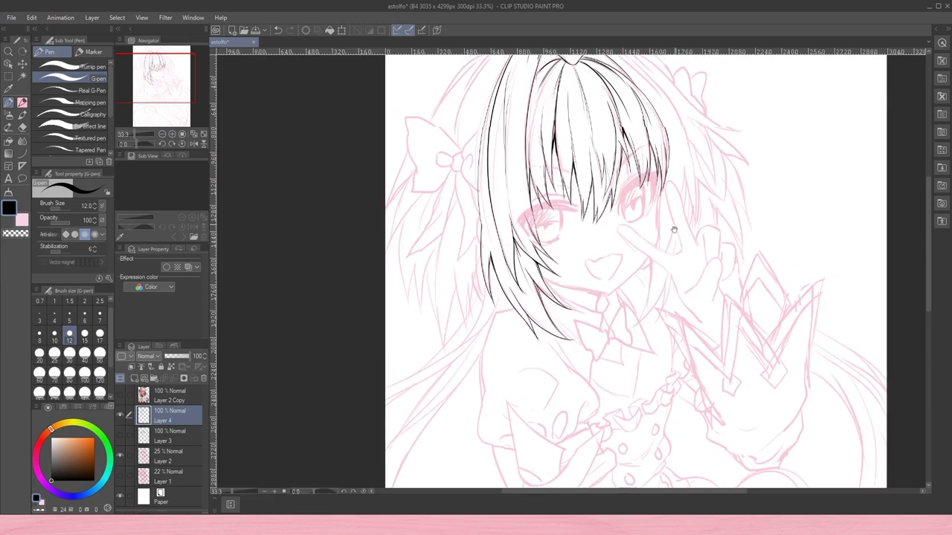
- Ink the thin hair strand hanging between the raised finger and the side of the face
left_click(194, 143)
key("ctrl+plus")
key("ctrl+plus")
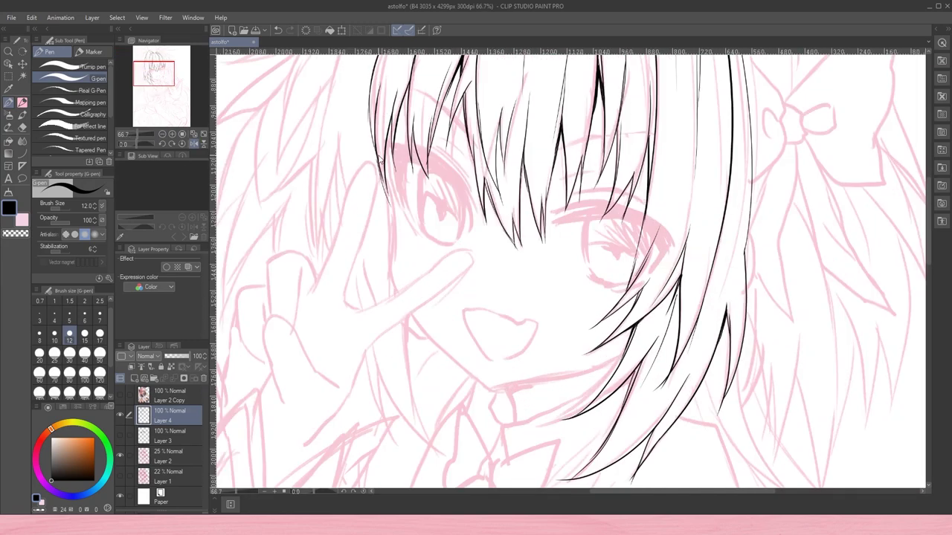
left_click_drag(389, 131, 400, 299)
left_click_drag(385, 170, 393, 279)
- Ink the outlines of the two extended fingers of the peace-sign hand
left_click_drag(340, 220, 312, 290)
left_click_drag(372, 160, 344, 305)
mouse_move(354, 310)
left_mouse_down()
mouse_move(472, 257)
mouse_move(361, 355)
left_mouse_up()
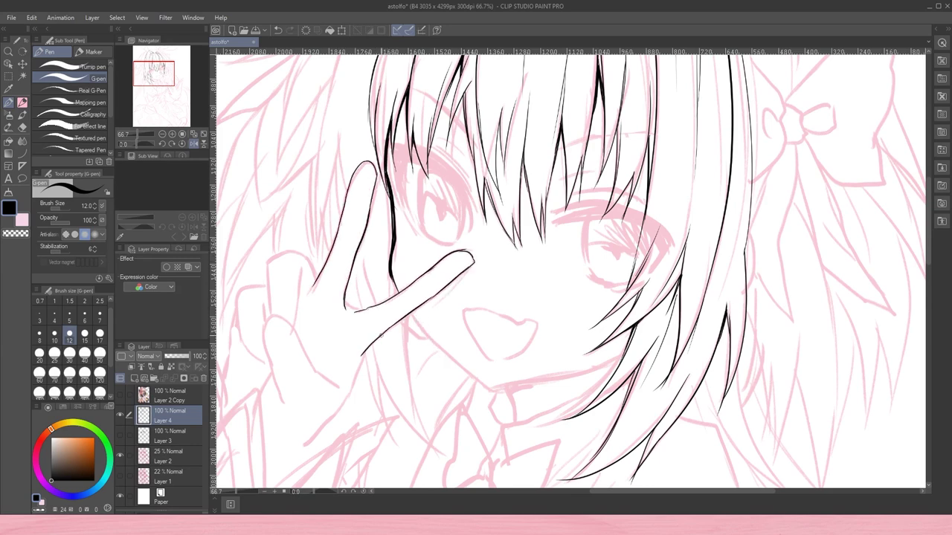
- Erase the stray line ends where the hair strand meets the extended finger, using eraser size 17
key("ctrl+minus")
key("h")
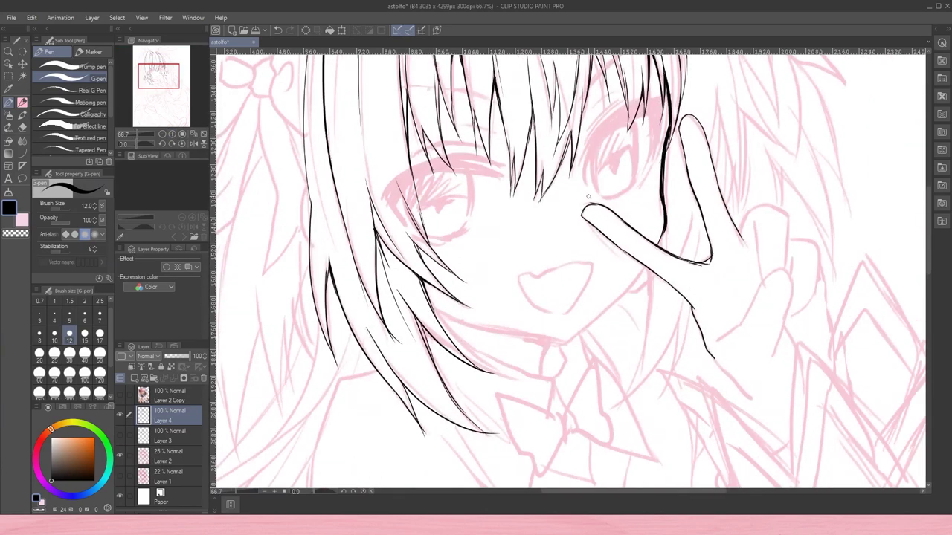
key("e")
left_click(99, 333)
left_click_drag(648, 247, 701, 270)
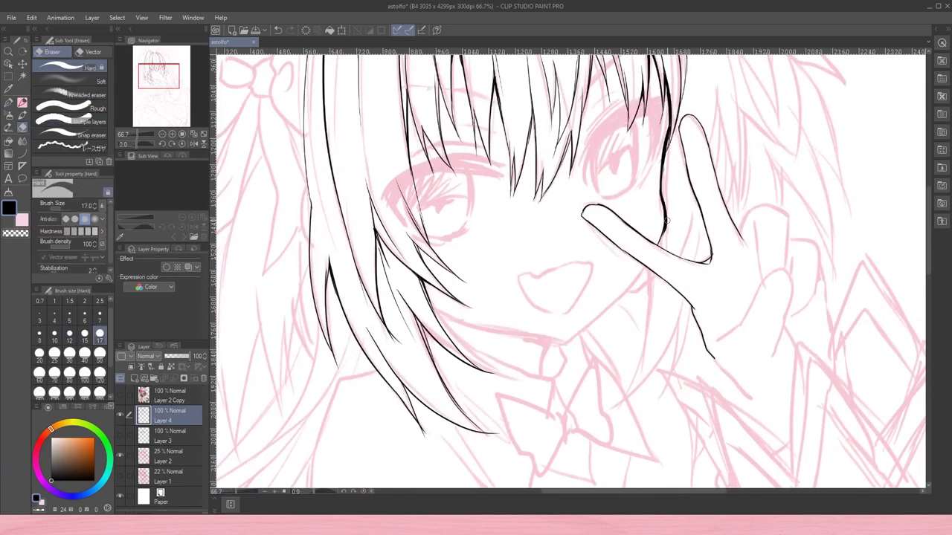
- Ink the jawline from the extended finger around the chin, plus the upper edge of the collar
key("p")
mouse_move(644, 268)
left_mouse_down()
mouse_move(563, 339)
mouse_move(708, 315)
left_mouse_up()
key("h")
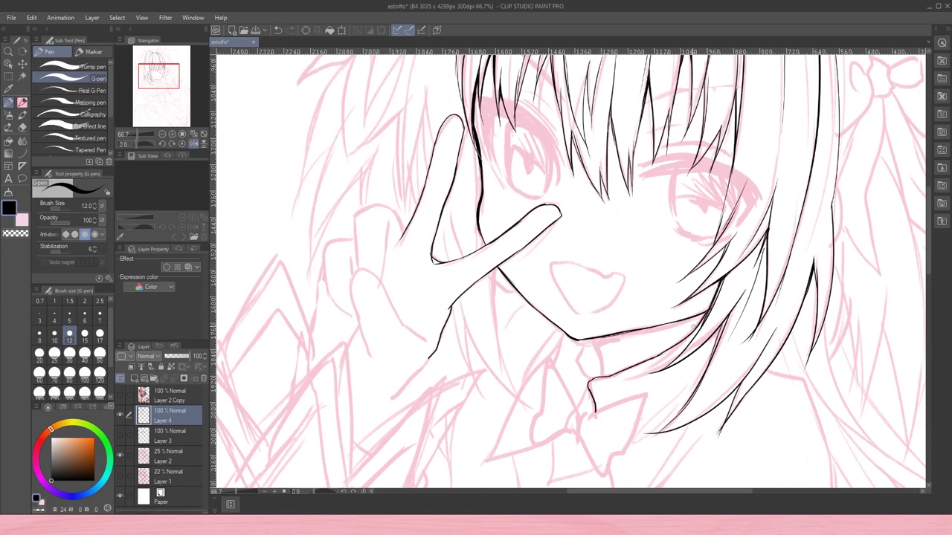
- Ink the neck line and the loops and knot of the bow at the collar
left_click_drag(654, 357, 696, 253)
left_click_drag(632, 288, 644, 369)
left_click_drag(623, 318, 640, 369)
left_click_drag(616, 305, 574, 336)
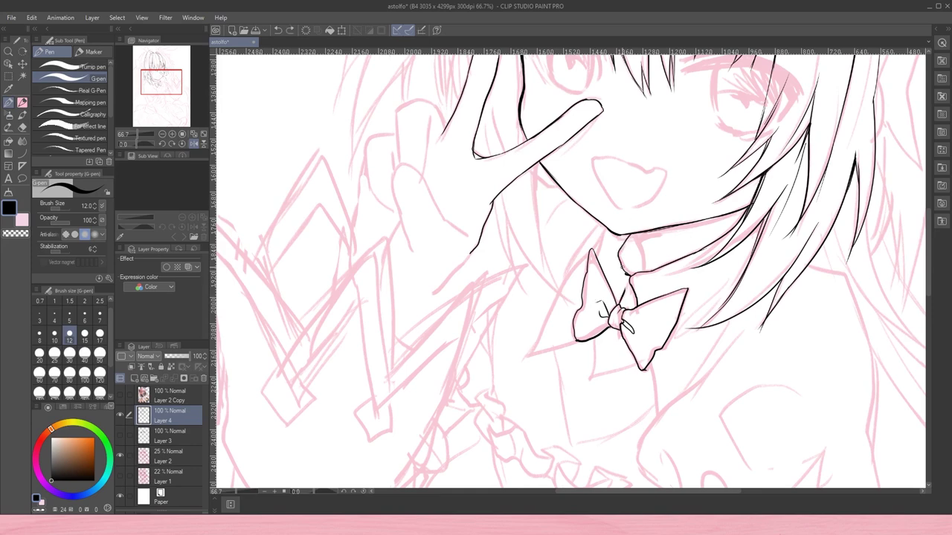
- Ink the outer edge of the collar bow and the pointed collar tips behind it
left_click_drag(589, 254, 577, 344)
mouse_move(651, 359)
left_mouse_down()
mouse_move(656, 421)
mouse_move(732, 319)
left_mouse_up()
left_click_drag(743, 272, 678, 328)
left_click_drag(595, 339, 625, 366)
- Ink the pointed hair strands hanging between the jaw and the palm on the hand side
left_click(192, 134)
left_click(193, 143)
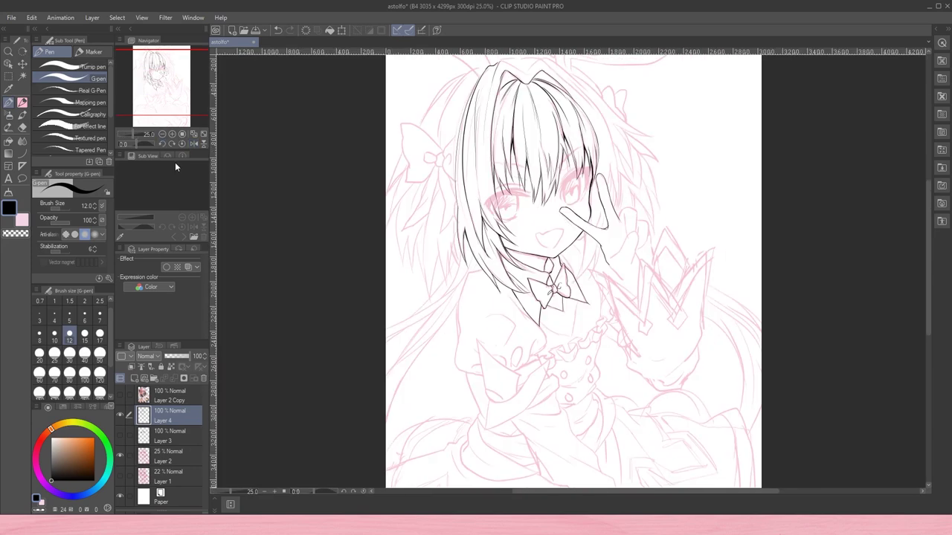
scroll(476, 223, "up", 3)
left_click_drag(582, 281, 565, 378)
left_click_drag(582, 311, 565, 379)
left_click_drag(613, 305, 575, 375)
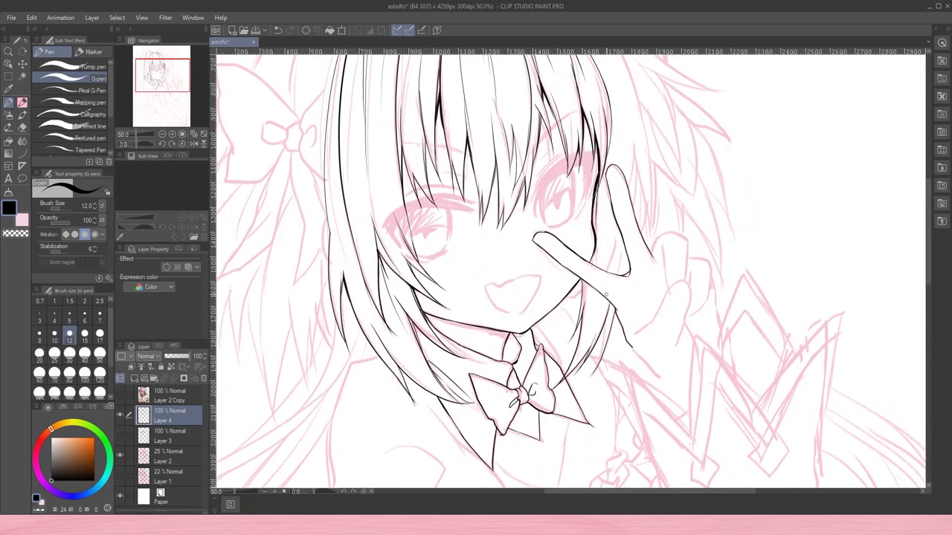
- Ink the hair strands that show beside and behind the two raised fingers
key("ctrl+alt+0")
key("e")
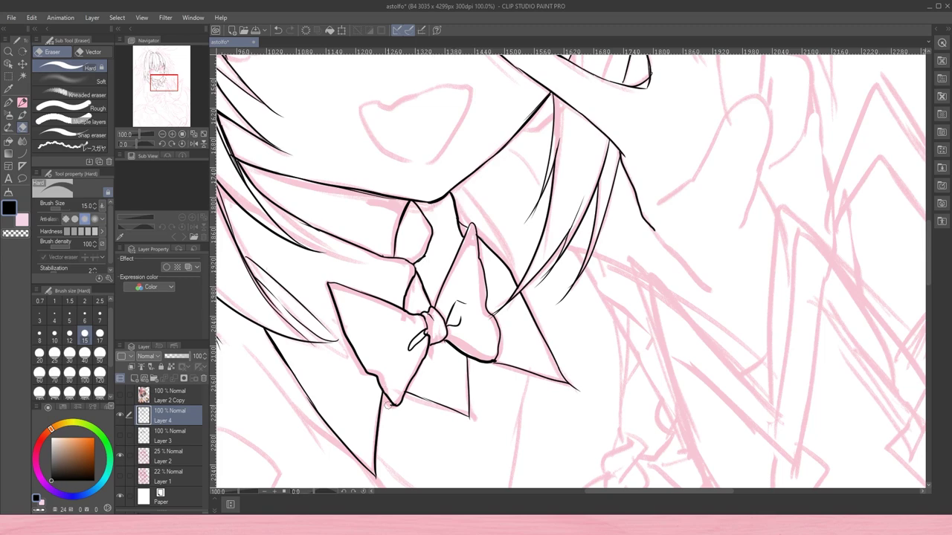
key("p")
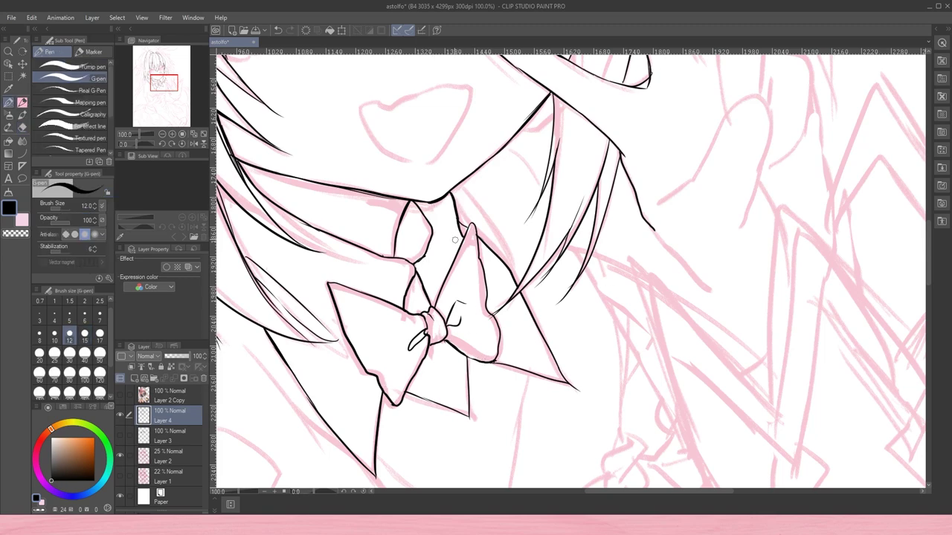
left_click_drag(593, 195, 505, 531)
left_click_drag(580, 163, 535, 275)
left_click_drag(577, 134, 602, 312)
left_click_drag(584, 199, 574, 266)
- Ink the long outer hair contour on the hand side, from the crown toward the raised fingers
key("ctrl+minus")
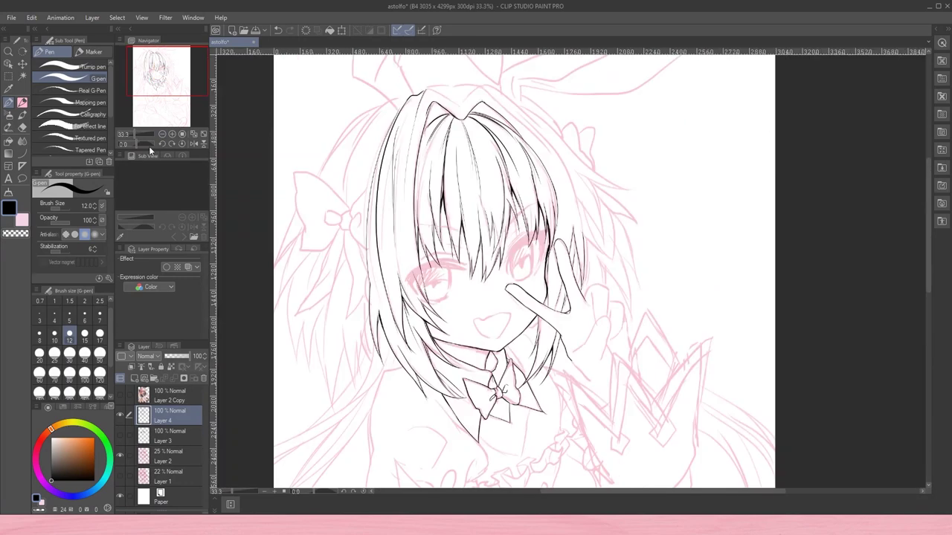
left_click(193, 142)
key("ctrl+plus")
left_click_drag(632, 130, 520, 309)
key("ctrl+z")
left_click_drag(584, 184, 521, 342)
left_click_drag(639, 134, 543, 309)
scroll(551, 358, "down", 1)
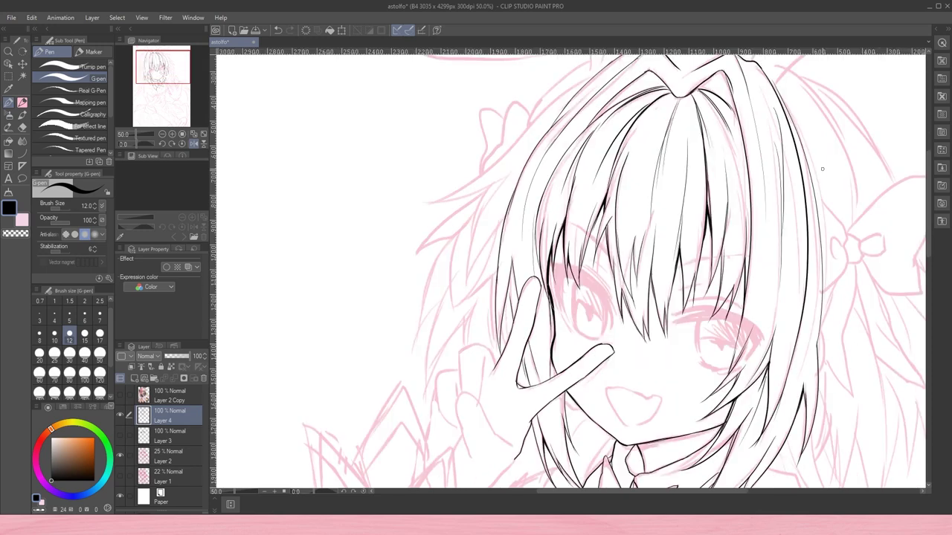
- Ink the spiky hair tufts flaring outward above the peace-sign hand
scroll(521, 312, "up", 1)
left_click_drag(520, 182, 430, 252)
left_click_drag(499, 229, 416, 252)
key("h")
left_click_drag(655, 268, 677, 342)
left_click_drag(658, 282, 680, 355)
key("ctrl+z")
key("ctrl+z")
left_click_drag(653, 281, 663, 328)
left_click_drag(652, 321, 692, 355)
- Ink the outlines of both rabbit ears rising from the top of the head
left_click_drag(669, 139, 725, 265)
left_click_drag(450, 238, 423, 177)
left_click_drag(430, 265, 380, 220)
left_click_drag(364, 177, 389, 221)
left_click_drag(398, 202, 420, 179)
left_click_drag(528, 175, 578, 222)
mouse_move(585, 176)
left_mouse_down()
mouse_move(582, 224)
mouse_move(672, 176)
left_mouse_up()
mouse_move(612, 223)
left_mouse_down()
mouse_move(617, 254)
mouse_move(743, 175)
left_mouse_up()
mouse_move(614, 224)
left_mouse_down()
mouse_move(666, 232)
mouse_move(866, 176)
left_mouse_up()
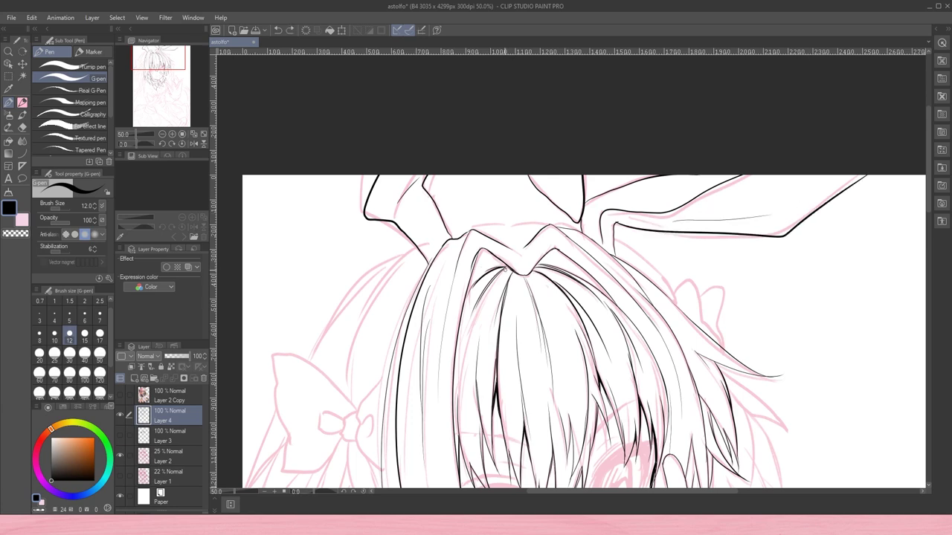
- Show and activate Layer 3, and ink the hair bow's knot, large loop and fold lines
left_click(162, 134)
left_click(162, 135)
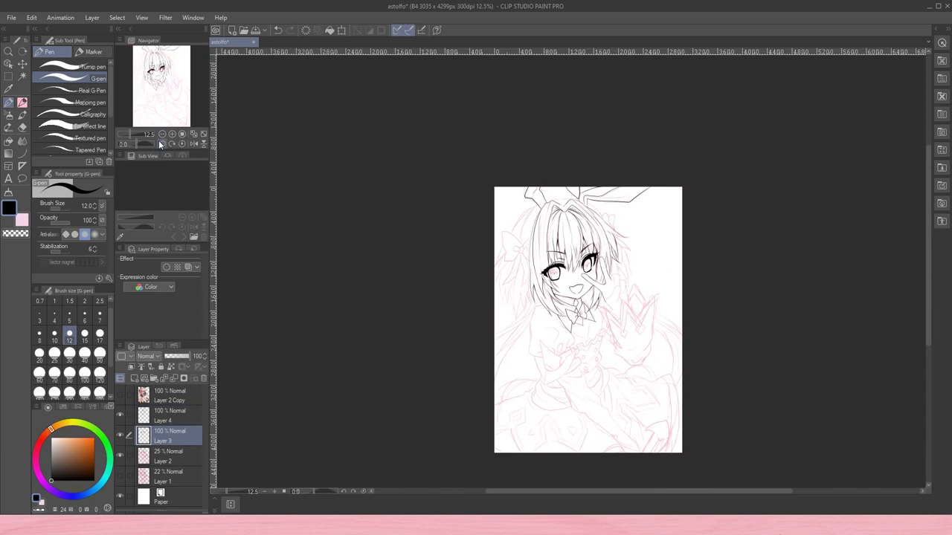
left_click(172, 135)
left_click(172, 135)
scroll(602, 118, "up", 1)
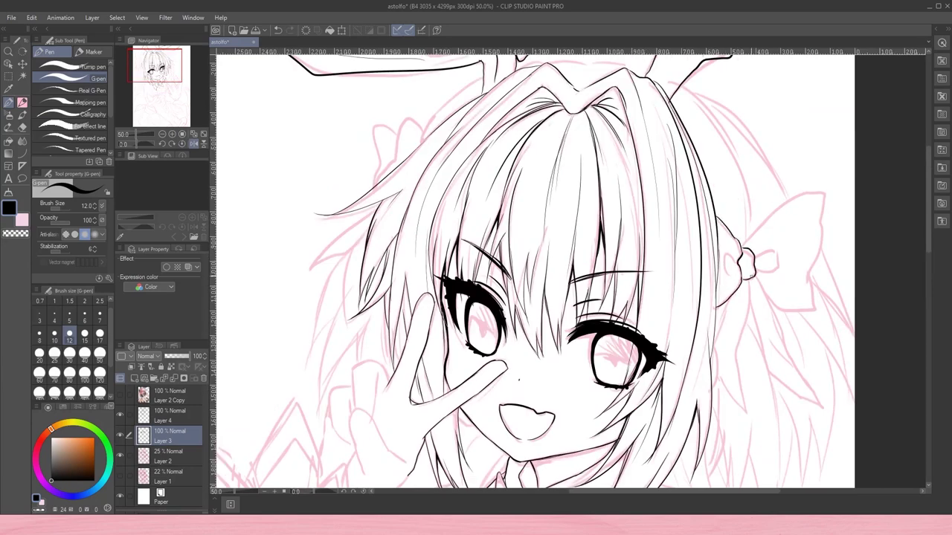
left_click_drag(736, 262, 729, 281)
mouse_move(746, 246)
left_mouse_down()
mouse_move(822, 192)
mouse_move(808, 280)
left_mouse_up()
mouse_move(757, 243)
left_mouse_down()
mouse_move(770, 257)
mouse_move(797, 238)
left_mouse_up()
mouse_move(773, 272)
left_mouse_down()
mouse_move(794, 282)
mouse_move(737, 359)
left_mouse_up()
left_click_drag(729, 299, 714, 356)
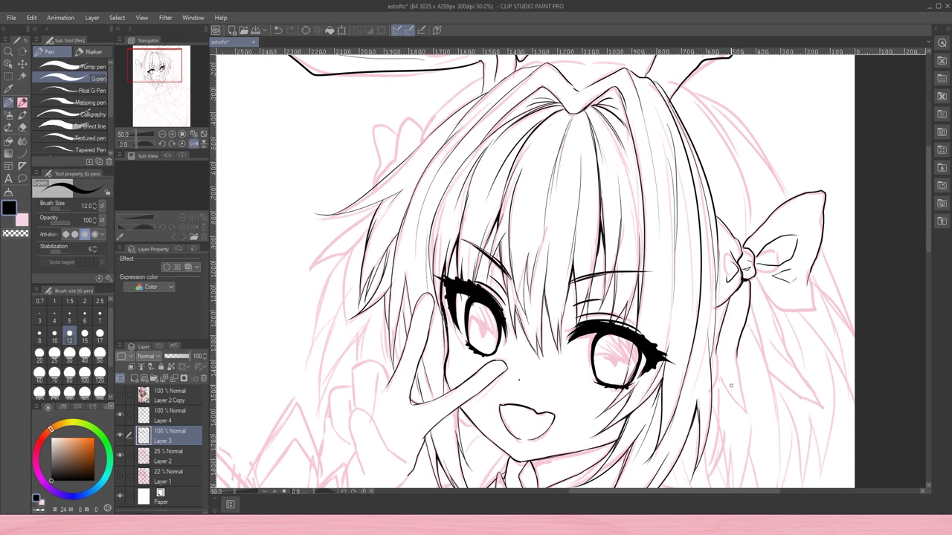
- Ink the lower edge of the hair bow and its two hanging ribbon tails
mouse_move(751, 304)
left_mouse_down()
mouse_move(711, 214)
mouse_move(752, 298)
left_mouse_up()
key("ctrl+z")
key("ctrl+z")
key("ctrl+z")
left_click_drag(715, 187, 755, 280)
left_click_drag(712, 210, 734, 286)
left_click_drag(729, 278, 785, 329)
left_click_drag(726, 205, 745, 258)
left_click_drag(736, 225, 773, 179)
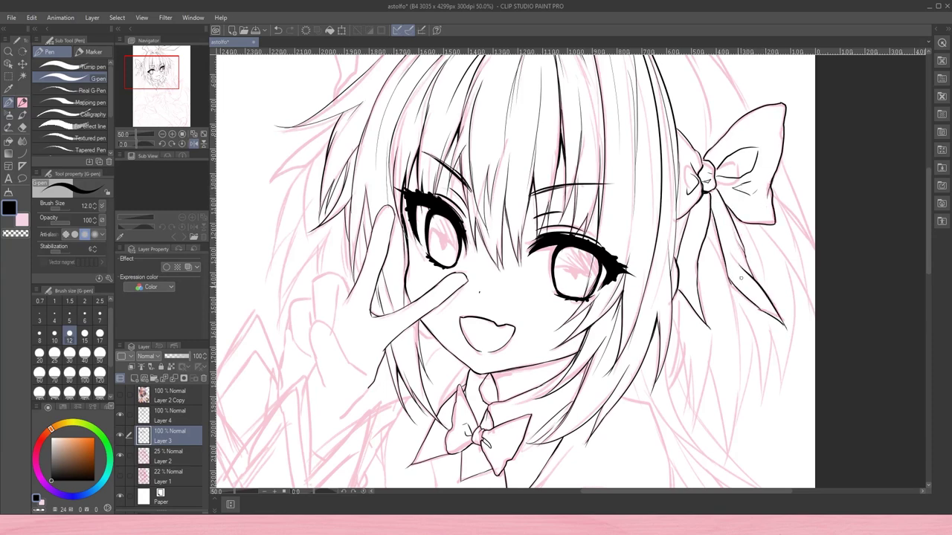
- Ink the long pointed strands of the side hair hanging around and below the hair bow
left_click_drag(773, 223, 732, 116)
left_click_drag(630, 198, 643, 299)
left_click_drag(644, 242, 668, 328)
left_click_drag(661, 224, 684, 338)
left_click_drag(703, 226, 682, 360)
left_click_drag(690, 171, 707, 339)
left_click_drag(714, 221, 700, 312)
left_click_drag(706, 205, 700, 317)
left_click_drag(718, 240, 695, 328)
left_click_drag(734, 226, 732, 287)
mouse_move(746, 146)
left_mouse_down()
mouse_move(755, 238)
mouse_move(744, 268)
left_mouse_up()
left_click_drag(762, 184, 717, 267)
left_click_drag(767, 164, 739, 272)
mouse_move(770, 117)
left_mouse_down()
mouse_move(739, 209)
mouse_move(766, 249)
left_mouse_up()
left_click_drag(749, 197, 746, 259)
left_click_drag(721, 216, 711, 278)
- Ink the folded fingers, thumb and wrist of the peace-sign hand
left_click_drag(714, 223, 881, 289)
left_click_drag(760, 185, 803, 162)
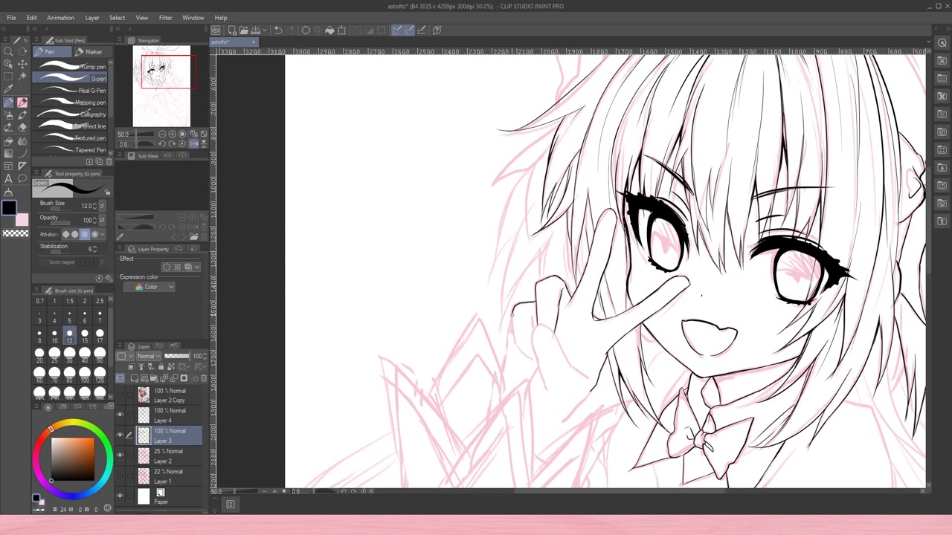
left_click_drag(540, 327, 590, 386)
left_click_drag(534, 327, 549, 398)
left_click_drag(537, 362, 526, 395)
left_click_drag(594, 386, 550, 437)
left_click_drag(571, 361, 583, 367)
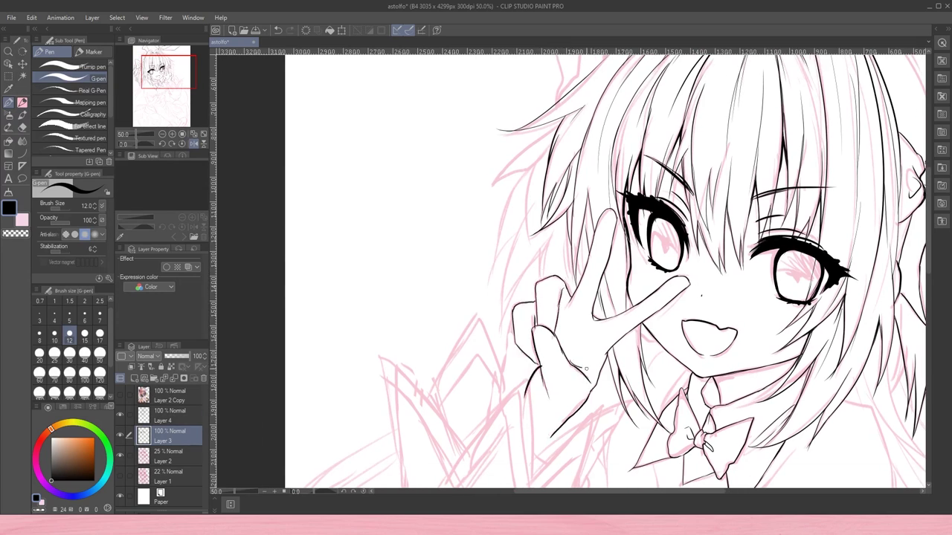
- Ink the back-of-head contour, the lower tuft and the small bow peeking out on the hand side
left_click_drag(546, 151, 540, 232)
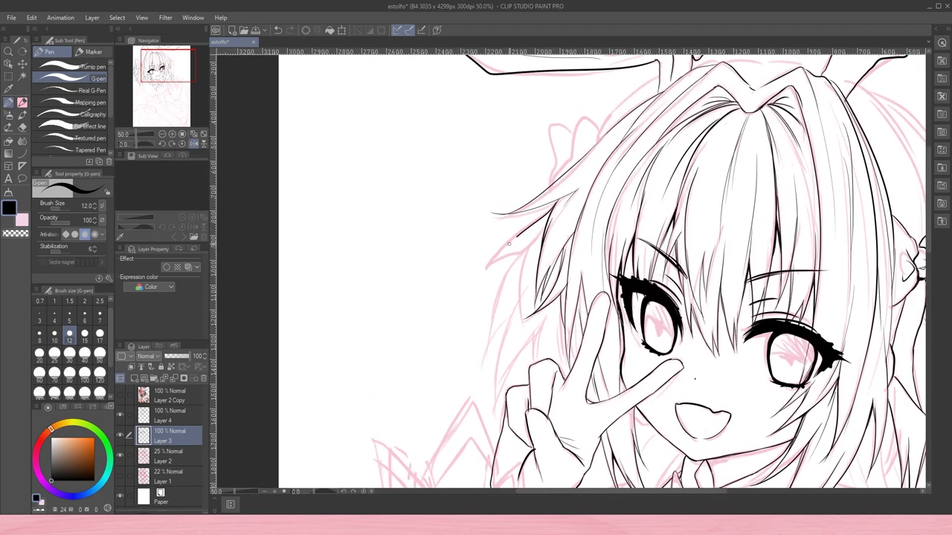
key("ctrl+z")
left_click_drag(598, 145, 654, 78)
left_click_drag(598, 119, 565, 168)
left_click_drag(566, 153, 551, 185)
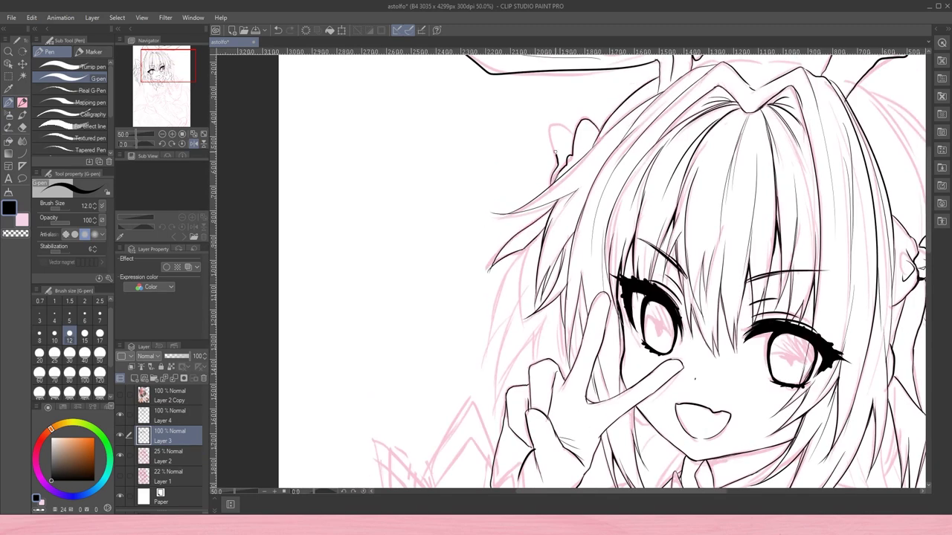
key("ctrl+z")
left_click_drag(551, 127, 573, 134)
- Ink the remaining outer hair contour and the hair strands behind the peace-sign hand
left_click_drag(791, 72, 665, 210)
mouse_move(722, 245)
left_mouse_down()
mouse_move(791, 392)
mouse_move(723, 284)
left_mouse_up()
scroll(766, 210, "down", 2)
scroll(542, 258, "up", 2)
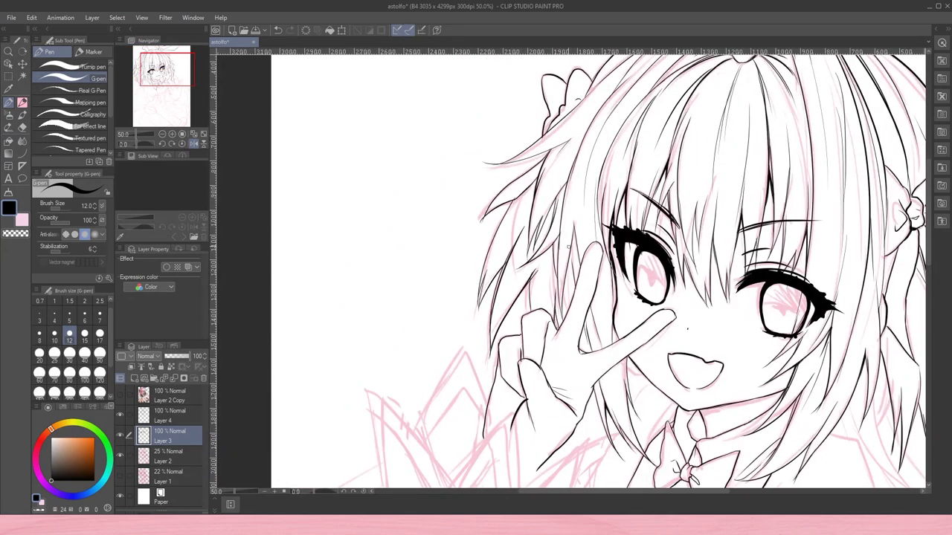
- Compare the line art with Layer 2 Copy and the sketch by toggling their visibility at full-figure view
left_click(193, 143)
left_click_drag(160, 131, 147, 134)
left_click(122, 397)
left_click(122, 396)
left_click(121, 397)
left_click(122, 397)
left_click(124, 455)
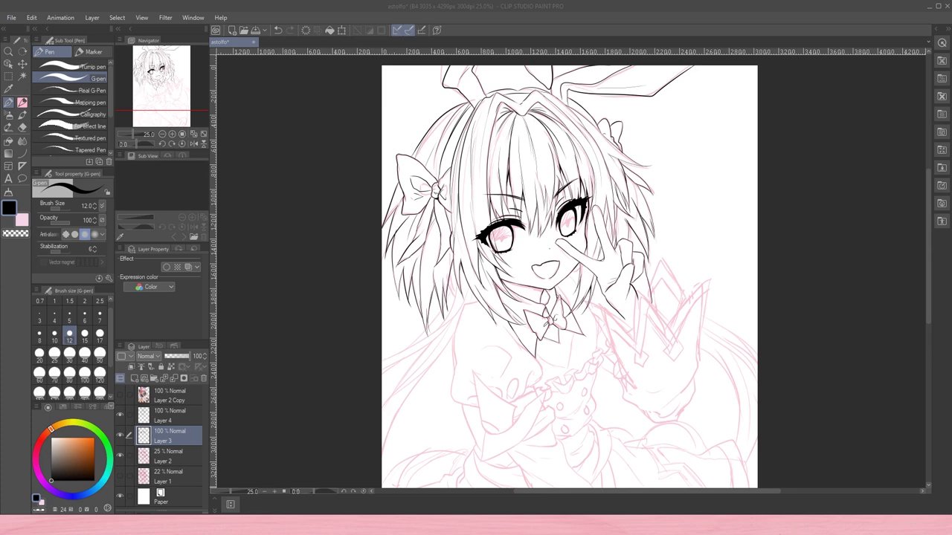
- Ink the loose pointed hair strands above the folded fingers at the outer edge of the hair
left_click(171, 134)
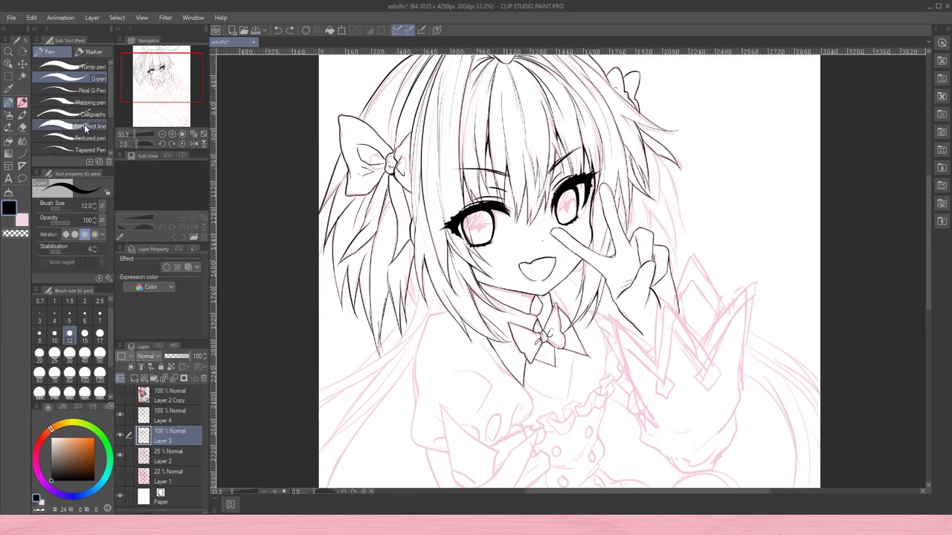
left_click_drag(689, 139, 648, 204)
mouse_move(661, 196)
left_mouse_down()
mouse_move(640, 238)
mouse_move(658, 247)
left_mouse_up()
left_click_drag(663, 211, 651, 245)
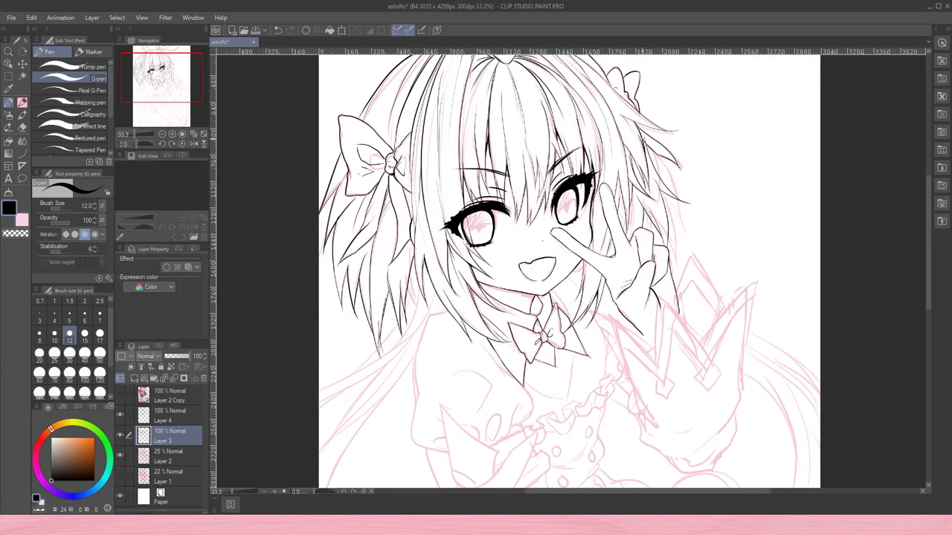
- Ink the shoulder and puff sleeve outline and the upper edge of the pointed cuff
mouse_move(521, 297)
left_mouse_down()
mouse_move(565, 245)
mouse_move(591, 167)
left_mouse_up()
mouse_move(516, 183)
left_mouse_down()
mouse_move(481, 256)
mouse_move(488, 274)
left_mouse_up()
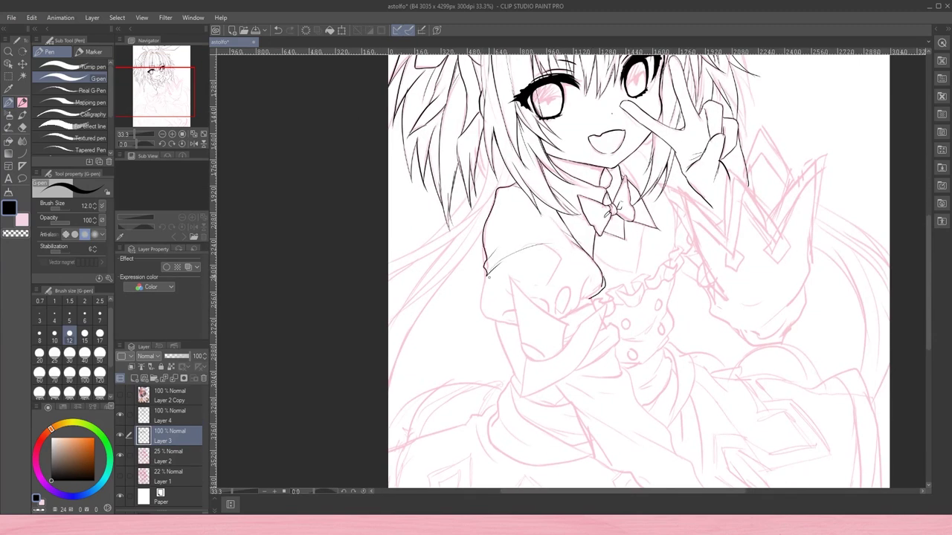
left_click_drag(510, 277, 519, 326)
left_click_drag(546, 359, 531, 348)
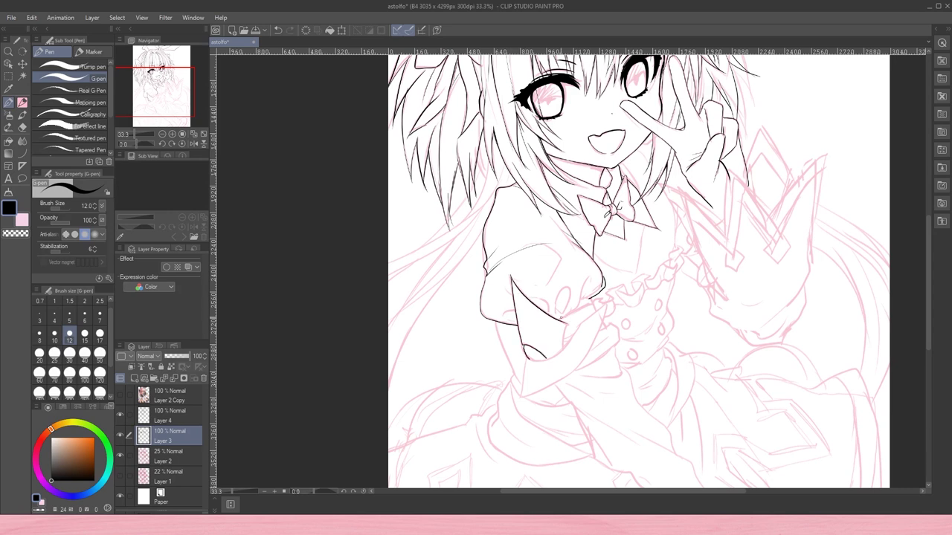
- Ink the long curved lower edge of the pointed cuff and the gathers of the puff sleeve
key("ctrl+z")
mouse_move(518, 397)
left_mouse_down()
mouse_move(584, 360)
mouse_move(606, 305)
left_mouse_up()
key("ctrl+z")
key("ctrl+z")
left_click_drag(517, 399, 607, 304)
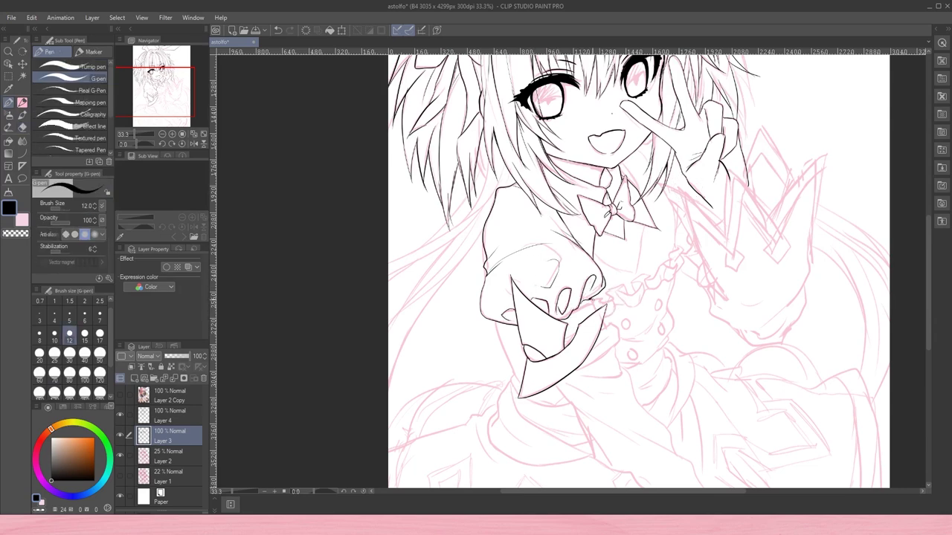
- Ink both edges of the forearm sleeve below the cuff, including its fabric folds
key("ctrl+plus")
left_click_drag(642, 403, 622, 317)
mouse_move(610, 298)
left_mouse_down()
mouse_move(629, 296)
mouse_move(644, 325)
left_mouse_up()
mouse_move(611, 270)
left_mouse_down()
mouse_move(527, 280)
mouse_move(638, 323)
left_mouse_up()
left_click_drag(542, 290, 479, 338)
left_click_drag(668, 371, 587, 271)
left_click_drag(555, 220, 642, 334)
left_click_drag(430, 238, 479, 318)
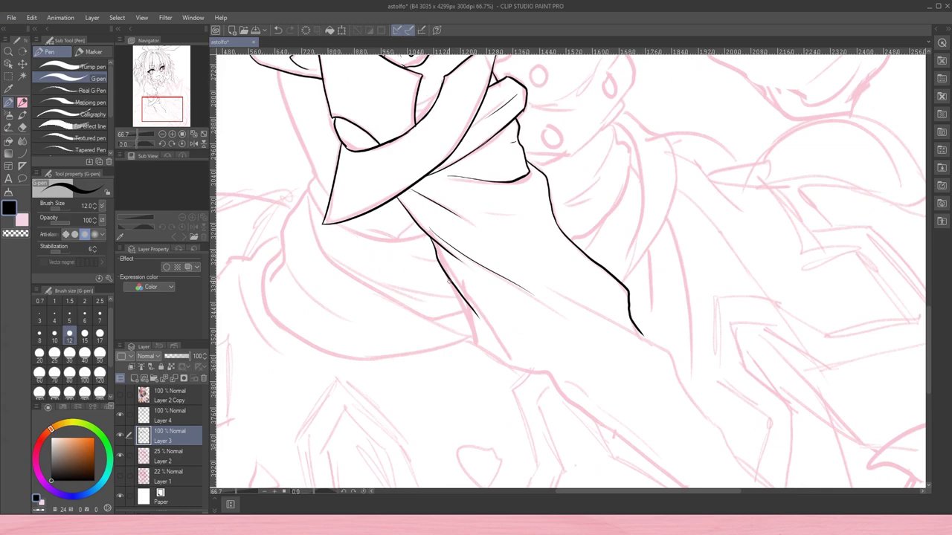
left_click_drag(449, 281, 513, 357)
- Extend the upper contour of the forearm down toward the lower hand
key("ctrl+minus")
left_click_drag(513, 231, 569, 276)
left_click_drag(568, 276, 603, 318)
key("ctrl+z")
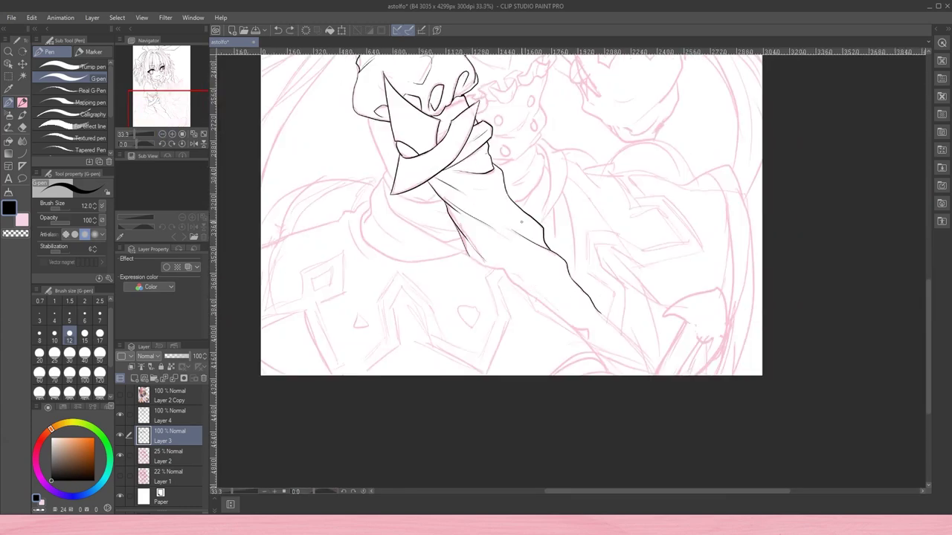
- Ink the lower edge and side contour of the bodice beside the forearm
left_click_drag(373, 145, 415, 300)
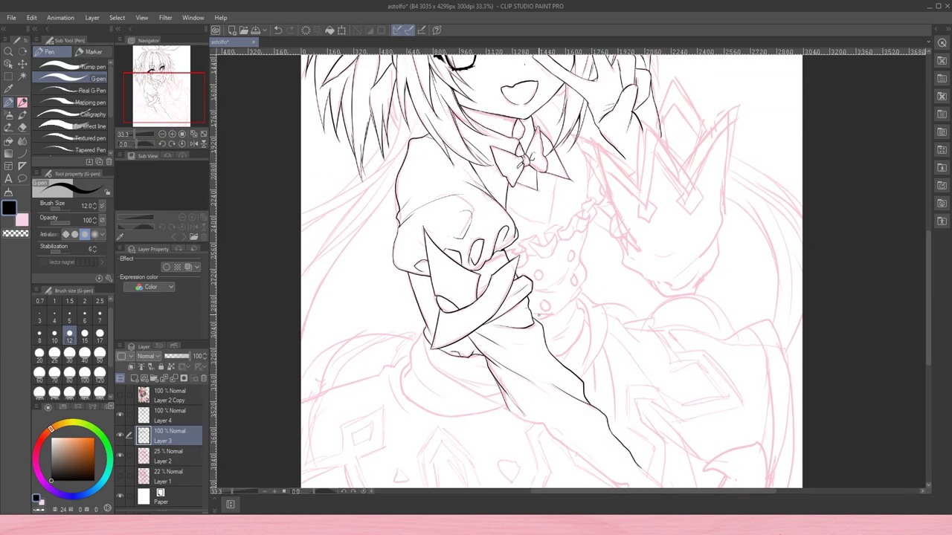
left_click_drag(534, 316, 578, 263)
left_click_drag(589, 296, 583, 376)
key("ctrl+z")
- Ink the draped sash around the waist below the cuff, including its fold lines
mouse_move(436, 333)
left_mouse_down()
mouse_move(425, 370)
mouse_move(507, 405)
left_mouse_up()
left_click_drag(422, 333, 412, 347)
left_click_drag(402, 391, 504, 408)
left_click_drag(445, 370, 495, 386)
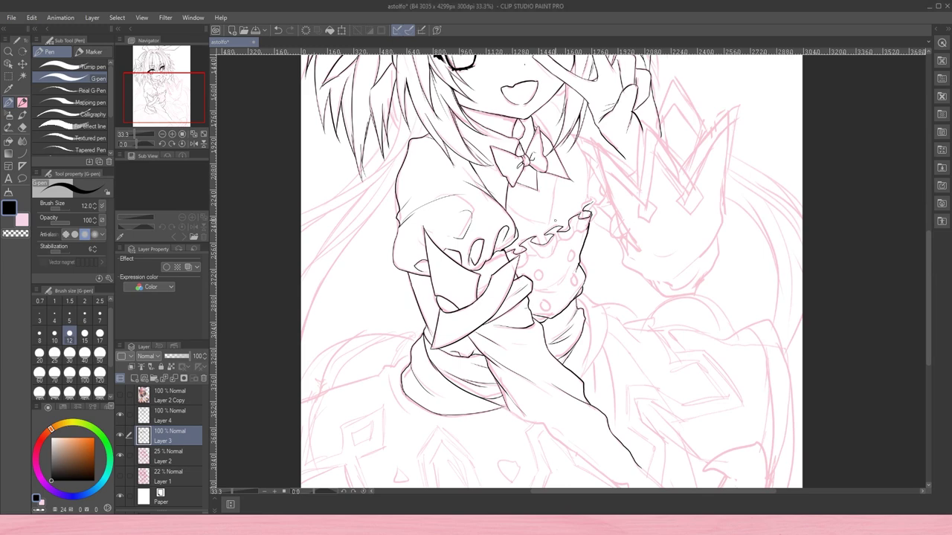
- Ink the first hanging folds of the bodice's neckline ruffle, at its middle and beside the cuff
key("ctrl+alt+0")
left_click_drag(489, 160, 501, 188)
key("ctrl+z")
left_click_drag(525, 156, 519, 198)
left_click_drag(448, 182, 507, 223)
left_click_drag(522, 191, 512, 224)
left_click_drag(491, 208, 495, 220)
left_click_drag(421, 196, 440, 238)
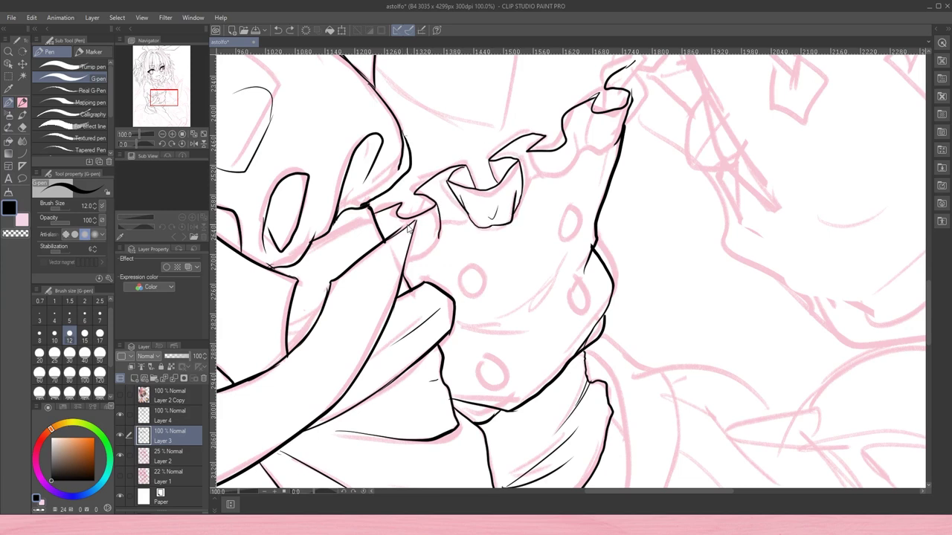
- Ink more folds along the middle of the neckline ruffle and its lower lobe beside the cuff, erasing overlapping lines
left_click_drag(416, 199, 470, 226)
left_click_drag(529, 158, 577, 177)
left_click_drag(574, 131, 571, 173)
left_click_drag(543, 165, 558, 177)
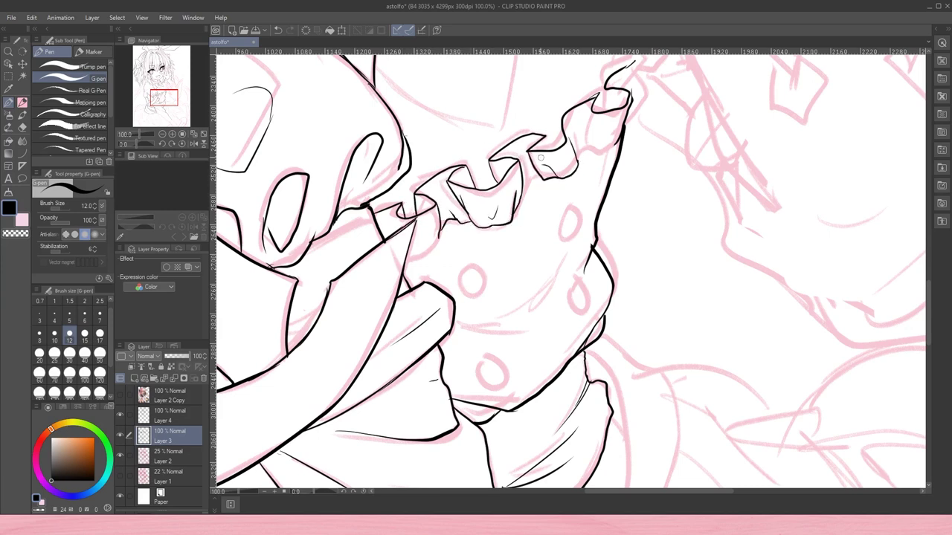
left_click_drag(438, 232, 407, 260)
key("e")
mouse_move(399, 215)
left_mouse_down()
mouse_move(394, 229)
mouse_move(411, 224)
left_mouse_up()
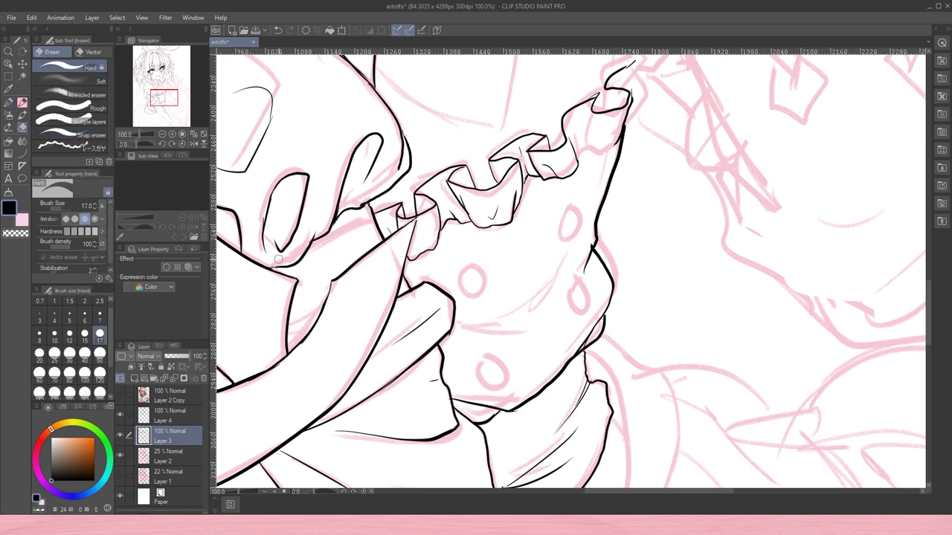
- Erase stray and overshooting line ends around the puff sleeve, cuff point and forearm
mouse_move(402, 168)
left_mouse_down()
mouse_move(399, 134)
mouse_move(558, 273)
mouse_move(715, 273)
left_mouse_up()
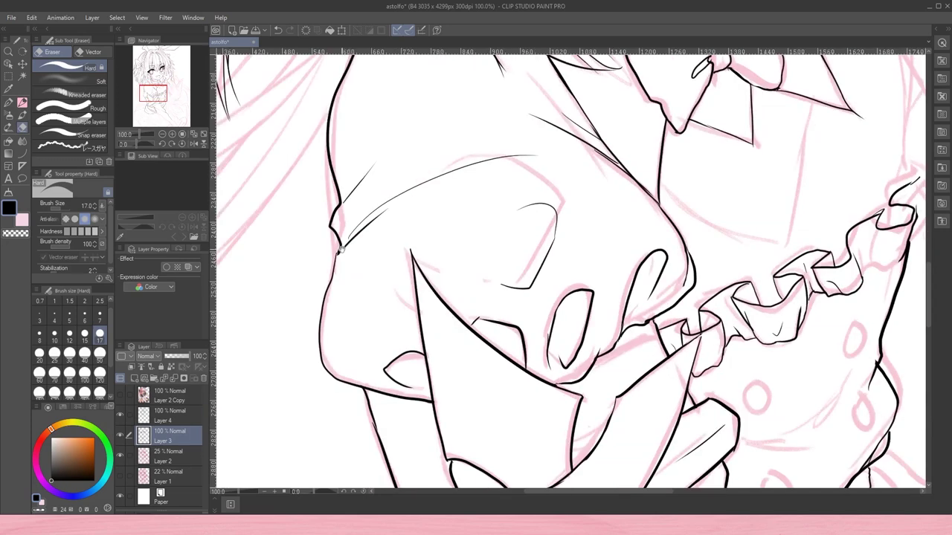
key("p")
scroll(426, 392, "down", 5)
key("e")
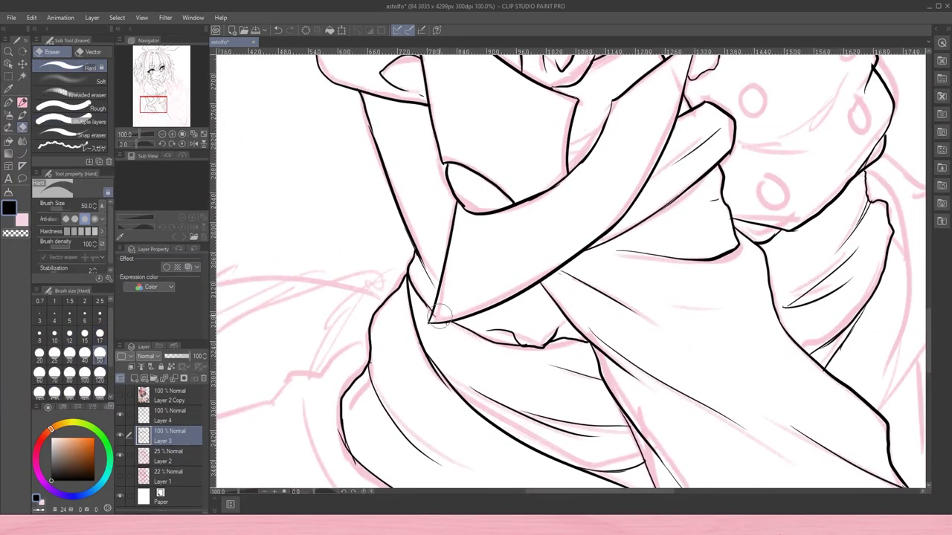
scroll(520, 349, "right", 3)
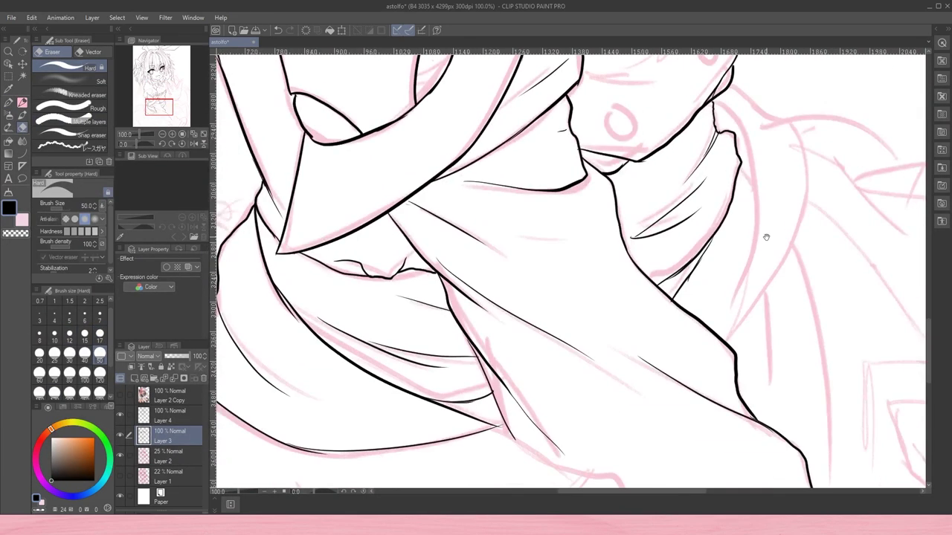
scroll(510, 450, "up", 1)
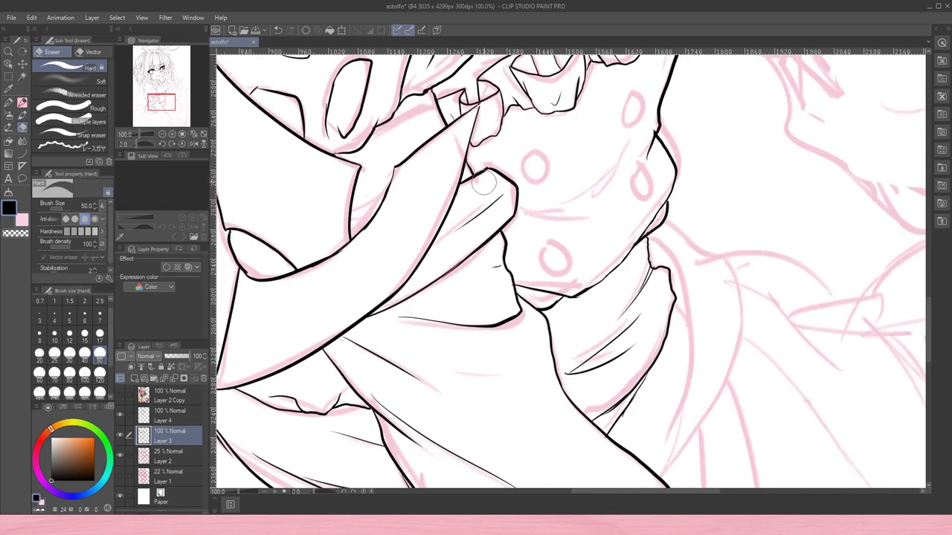
- Ink the fabric crease running across the middle of the bodice and up to its side edge
key("p")
scroll(658, 348, "up", 1)
scroll(659, 347, "right", 1)
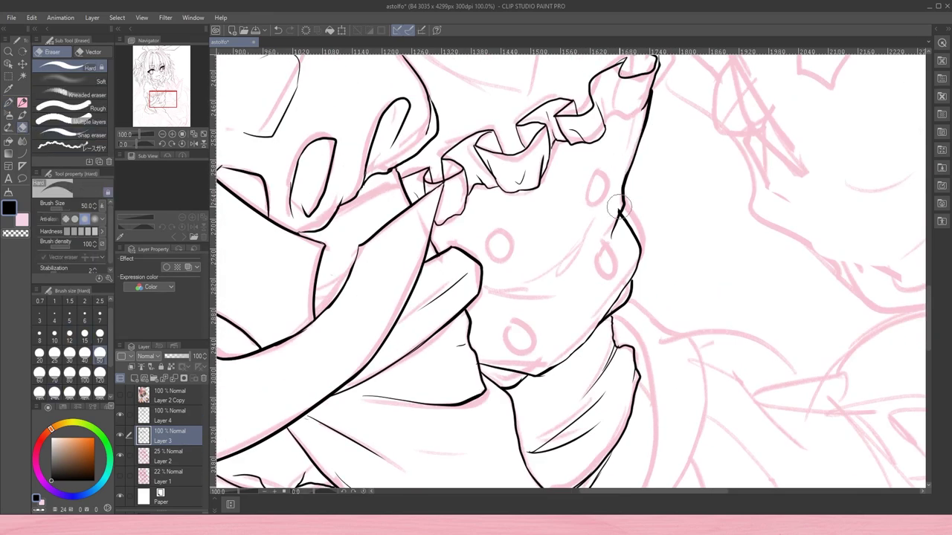
scroll(571, 268, "up", 1)
scroll(571, 267, "right", 1)
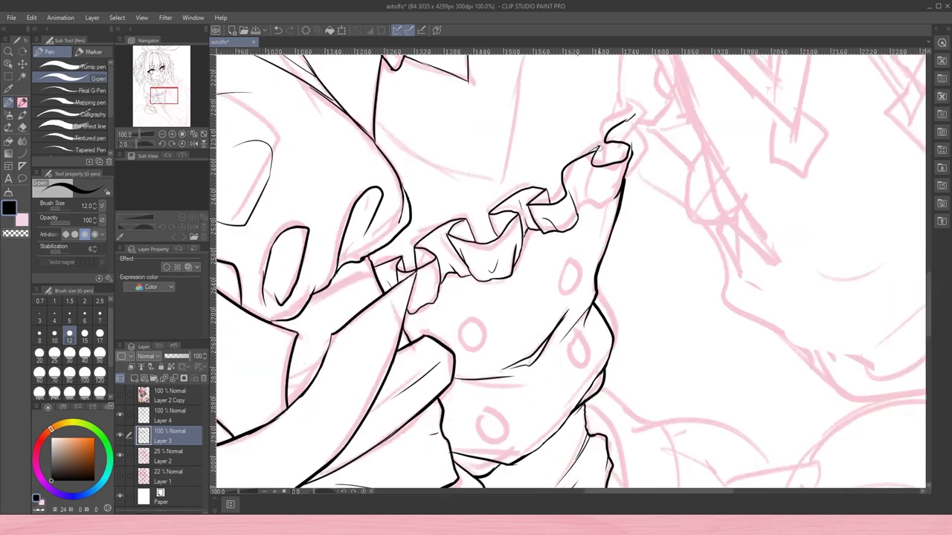
- Ink the last folds and narrow tip of the neckline ruffle at the bodice's outer edge, erasing overlapping lines
mouse_move(607, 154)
left_mouse_down()
mouse_move(589, 172)
mouse_move(591, 164)
mouse_move(582, 213)
left_mouse_up()
key("e")
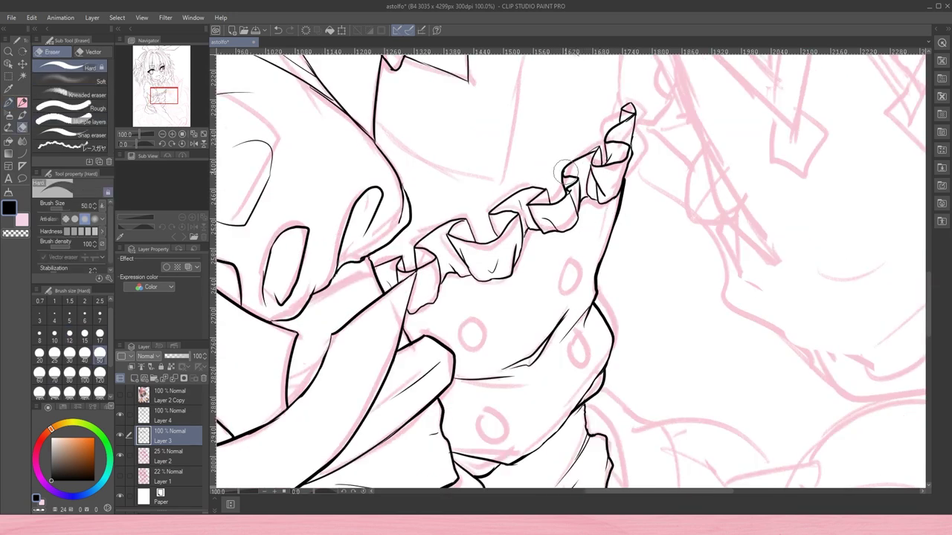
left_click(170, 136)
left_click(170, 136)
key("p")
mouse_move(626, 117)
left_mouse_down()
mouse_move(644, 146)
mouse_move(629, 176)
left_mouse_up()
- Ink the four round dots on the front of the bodice
mouse_move(570, 262)
left_mouse_down()
mouse_move(565, 291)
mouse_move(581, 267)
left_mouse_up()
left_click_drag(574, 338, 587, 363)
left_click_drag(472, 320, 472, 348)
left_click_drag(491, 412, 491, 440)
- Ink the hanging sash fabric at the waist beyond the forearm, with its outer contour and fold lines
left_click_drag(560, 361, 522, 385)
left_click_drag(649, 393, 600, 195)
left_click_drag(537, 208, 573, 268)
left_click_drag(565, 233, 574, 421)
left_click_drag(579, 350, 550, 437)
mouse_move(545, 200)
left_mouse_down()
mouse_move(614, 228)
mouse_move(624, 320)
mouse_move(550, 437)
left_mouse_up()
- Trim overlapping line ends around the bodice and waist sash with the hard eraser at size 17
key("e")
left_click(100, 333)
left_click_drag(479, 252, 636, 183)
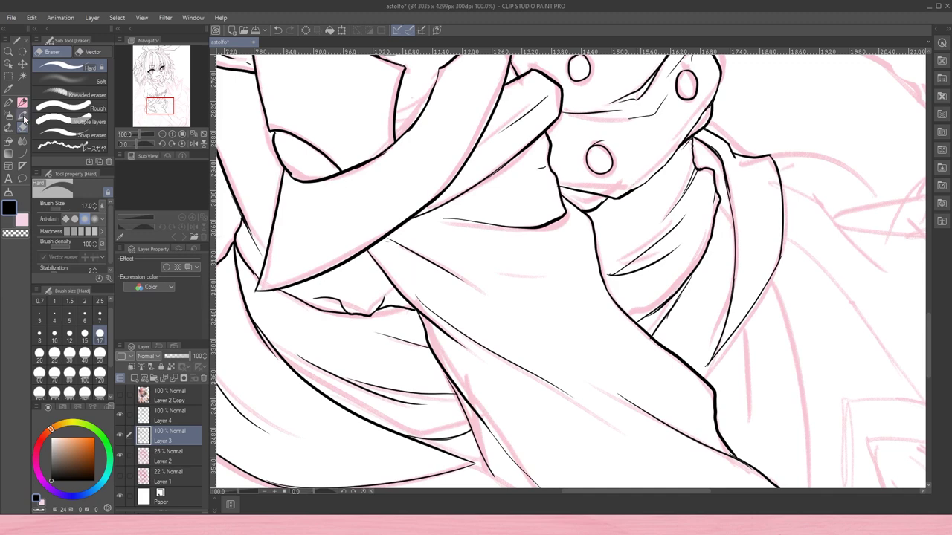
left_click_drag(421, 367, 643, 233)
key("ctrl+minus")
key("ctrl+minus")
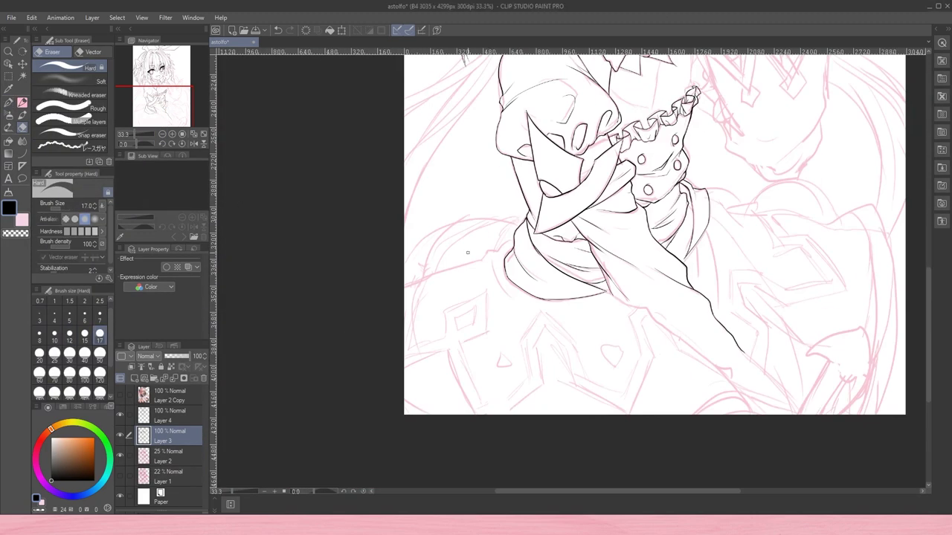
- Lasso the skirt pattern areas of the Layer 2 sketch, then enlarge them slightly and rotate them into place
key("alt+bracketleft")
key("m")
mouse_move(654, 327)
left_mouse_down()
mouse_move(521, 372)
mouse_move(673, 335)
left_mouse_up()
mouse_move(746, 292)
left_mouse_down()
mouse_move(783, 303)
mouse_move(725, 283)
left_mouse_up()
key("ctrl+t")
key("Escape")
key("ctrl+t")
left_click_drag(705, 355, 647, 379)
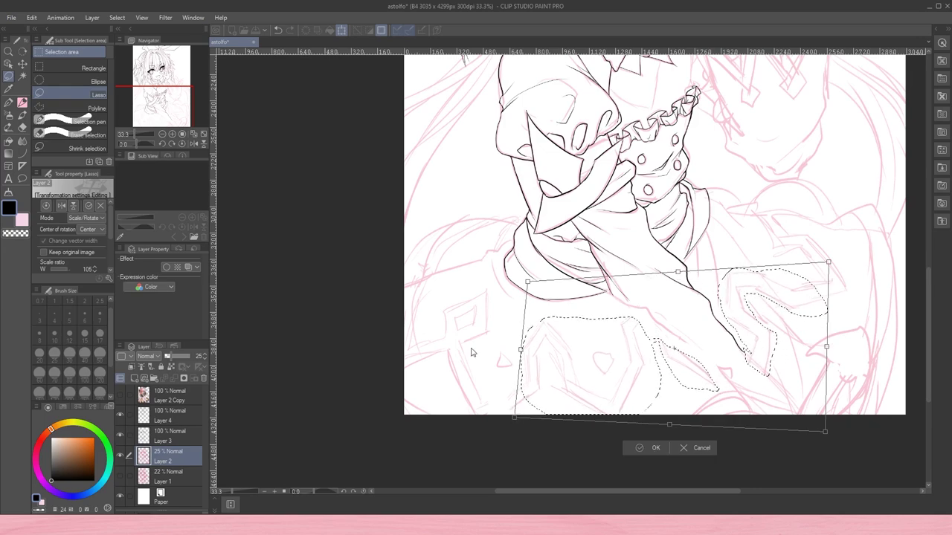
left_click(655, 446)
- Move the lassoed eyes and eyebrows from Layer 3 onto their own layer, and merge Layer 4 into Layer 3
left_click(162, 135)
scroll(591, 304, "up", 5)
key("p")
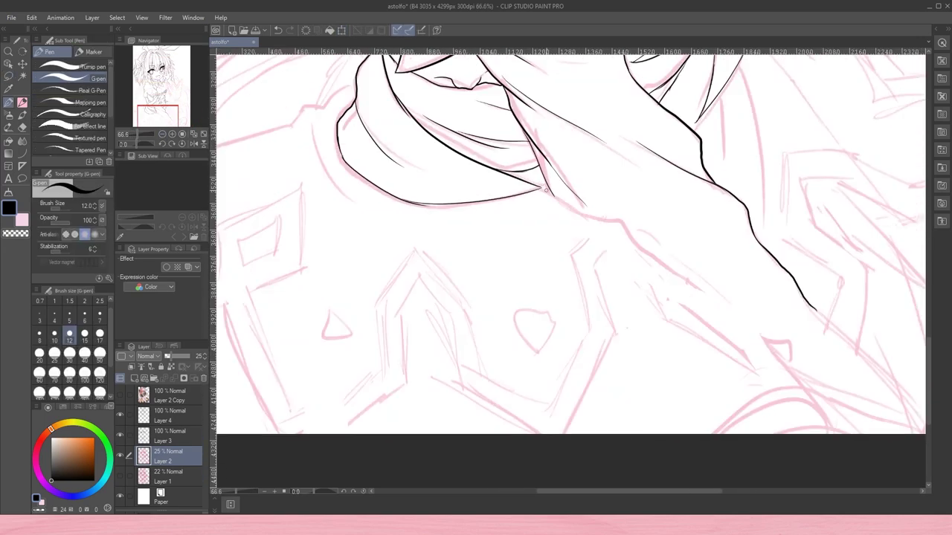
key("alt+bracketright")
key("alt+bracketright")
left_click(162, 134)
left_click(172, 134)
key("alt+bracketleft")
key("m")
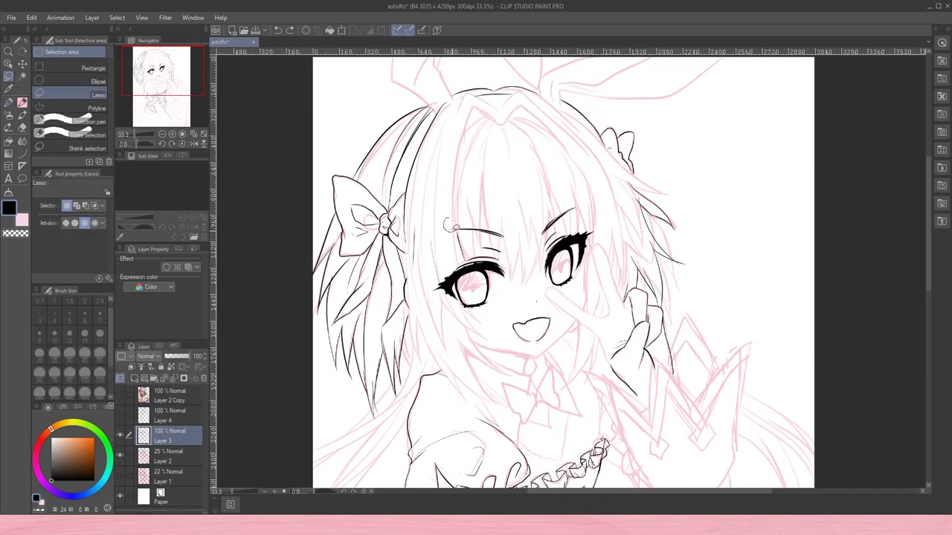
left_click_drag(516, 277, 506, 285)
key("ctrl+plus")
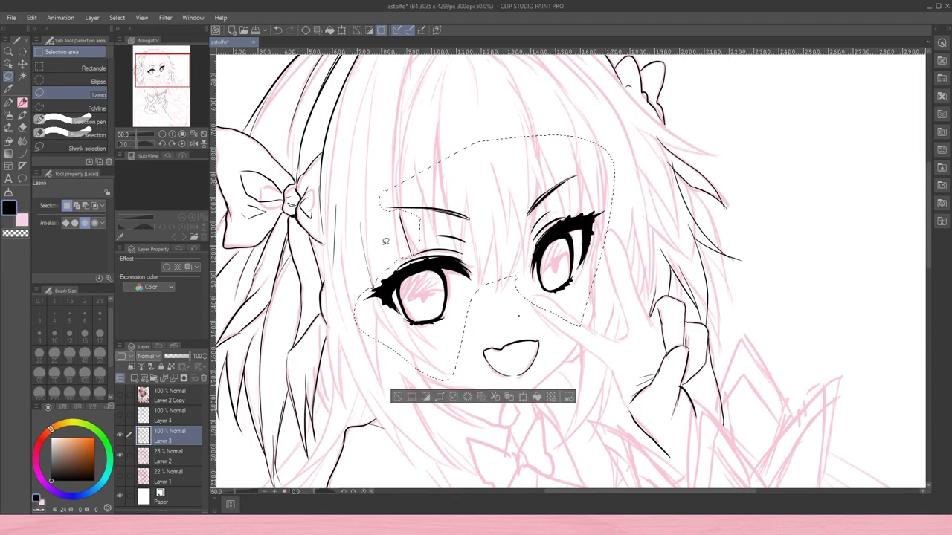
key("ctrl+x")
key("ctrl+v")
key("ctrl+d")
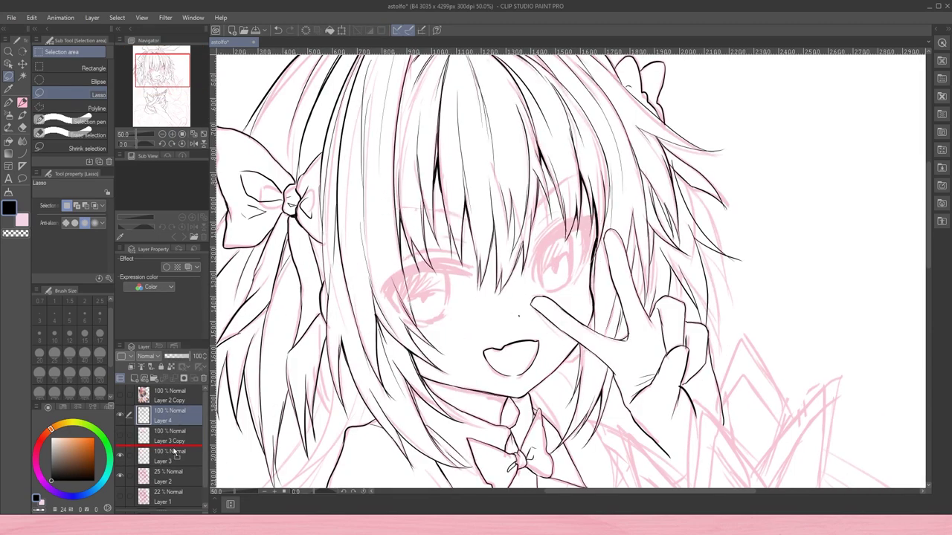
key("ctrl+e")
- Ink the skirt's upper contour from the waist sash outward, with the curved fold just below the sash
left_click(152, 113)
key("p")
left_click_drag(482, 139, 455, 199)
key("ctrl+z")
mouse_move(457, 156)
left_mouse_down()
mouse_move(338, 197)
mouse_move(542, 246)
left_mouse_up()
- Extend both edges of the lower forearm sleeve down to the canvas's bottom edge
left_click_drag(624, 221, 836, 401)
left_click_drag(695, 256, 770, 301)
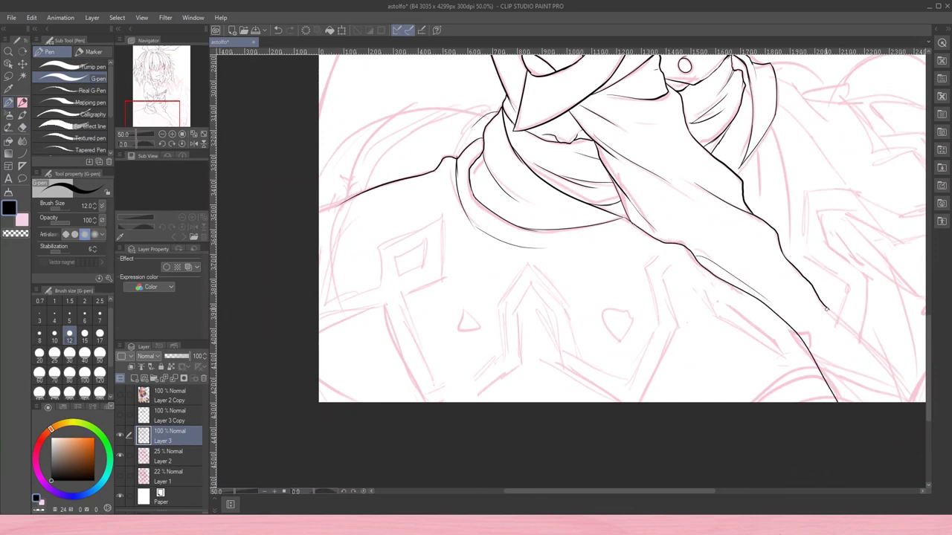
left_click_drag(825, 308, 647, 273)
left_click_drag(646, 269, 733, 365)
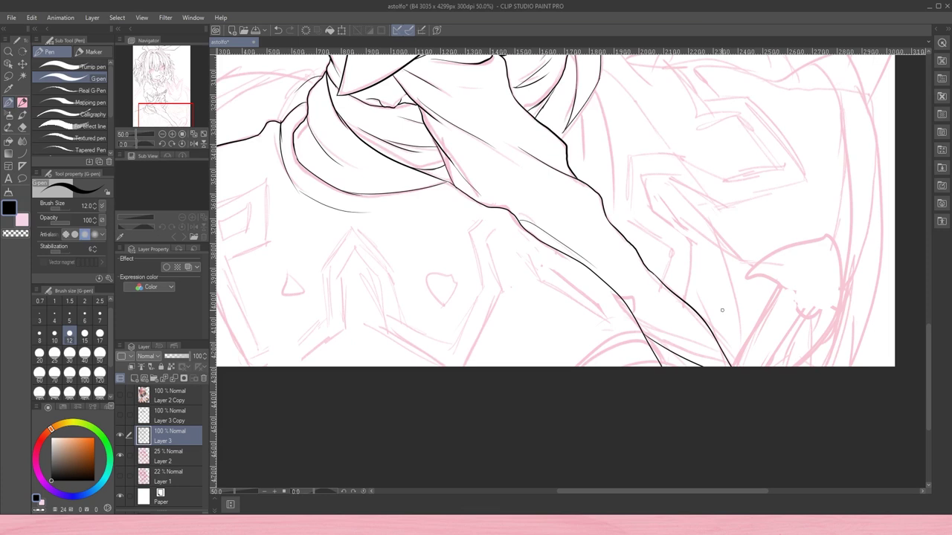
- Ink the first straight lines of the angular pattern on the front of the skirt
left_click_drag(332, 341, 302, 364)
left_click_drag(355, 247, 433, 366)
key("ctrl+z")
mouse_move(230, 287)
left_mouse_down()
mouse_move(425, 310)
mouse_move(415, 382)
left_mouse_up()
key("ctrl+z")
left_click_drag(536, 355, 456, 388)
mouse_move(406, 288)
left_mouse_down()
mouse_move(426, 389)
mouse_move(438, 379)
left_mouse_up()
key("e")
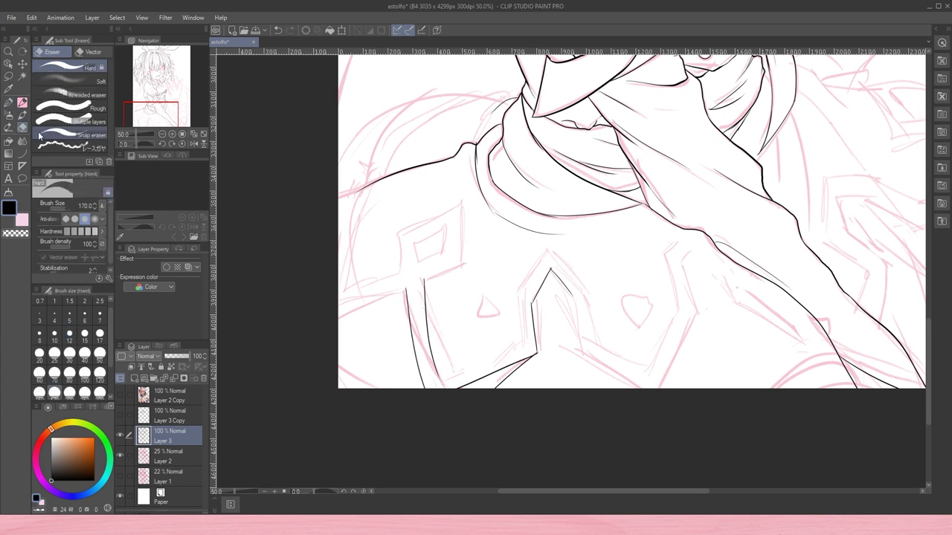
- Ink the skirt's outer side fold and extend the angular front pattern across to the forearm
key("p")
left_click_drag(374, 184, 345, 301)
left_click_drag(340, 321, 405, 289)
left_click_drag(578, 305, 638, 388)
left_click_drag(701, 311, 664, 389)
left_click_drag(703, 235, 702, 311)
- Ink the zigzag outline of the angular pattern on the skirt beyond the forearm
left_click_drag(705, 234, 813, 353)
mouse_move(895, 298)
left_mouse_down()
mouse_move(719, 310)
mouse_move(663, 208)
mouse_move(770, 135)
left_mouse_up()
left_click_drag(700, 104, 770, 135)
left_click_drag(745, 178, 736, 257)
scroll(736, 256, "down", 3)
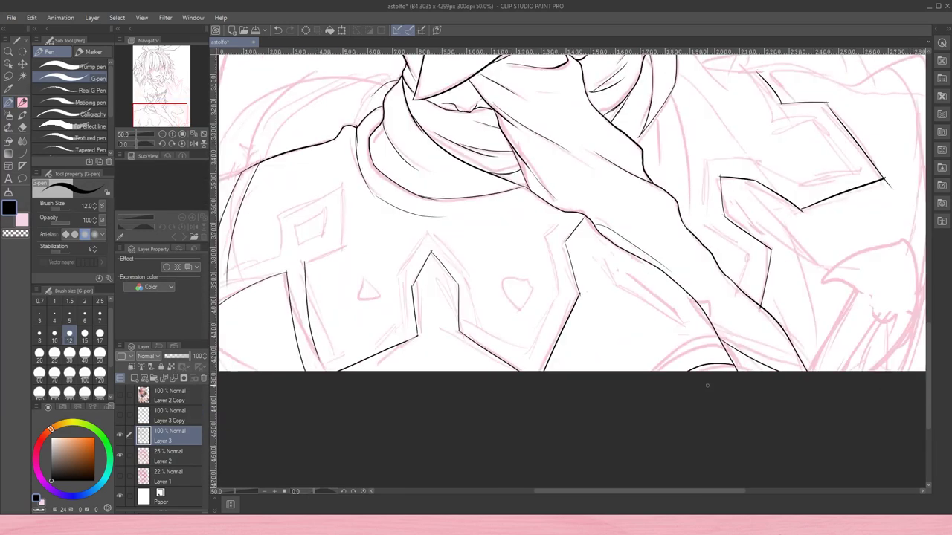
- Lower the Layer 2 sketch's opacity to 10% and show Layer 3 Copy
left_click(169, 451)
scroll(141, 148, "down", 3)
left_click(120, 415)
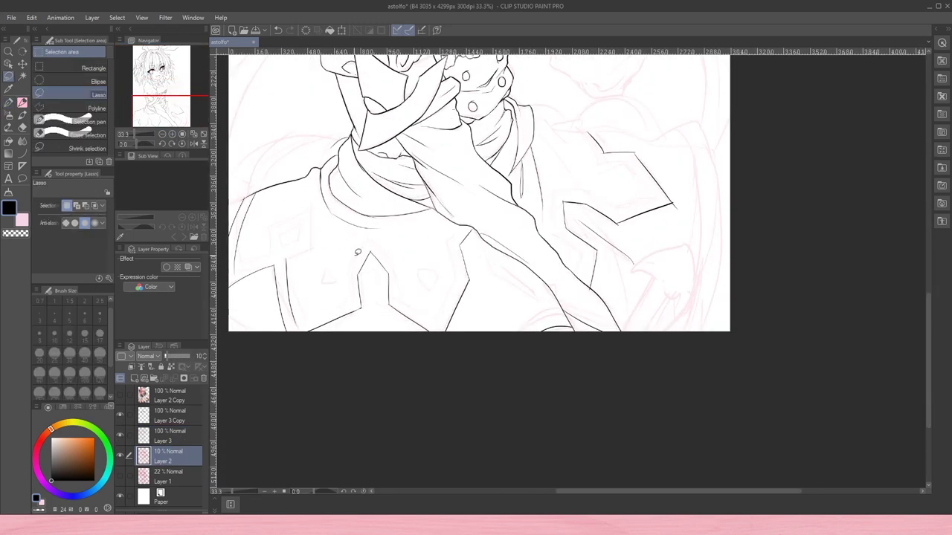
- Lasso the inked front skirt pattern on Layer 3, enlarge and rotate it slightly, and clear the selection
left_click_drag(394, 232, 386, 329)
key("ctrl+t")
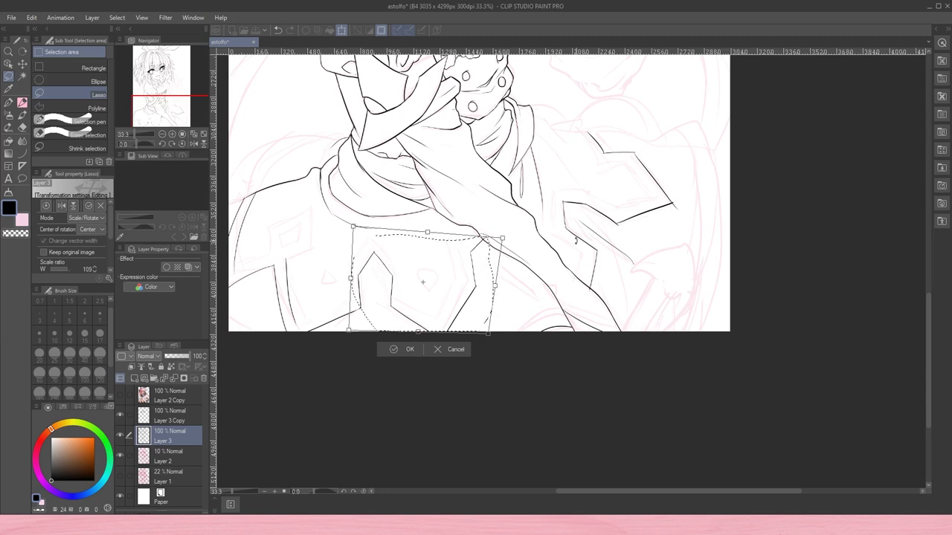
key("Return")
key("ctrl+d")
- Ink the skirt's upper contours on both sides of the waist, including the rounded puff beyond the sash
key("p")
scroll(520, 297, "up", 3)
mouse_move(591, 193)
left_mouse_down()
mouse_move(706, 183)
mouse_move(703, 394)
left_mouse_up()
left_click_drag(704, 351, 699, 393)
key("ctrl+z")
mouse_move(537, 189)
left_mouse_down()
mouse_move(588, 171)
mouse_move(671, 197)
left_mouse_up()
scroll(669, 197, "left", 5)
key("ctrl+z")
left_click_drag(574, 212, 464, 266)
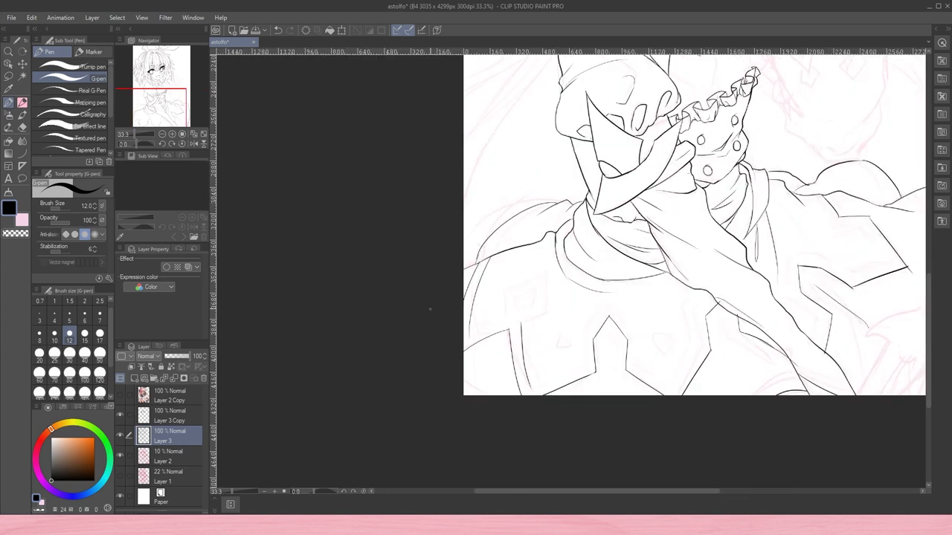
- Ink the diamond-shaped motif on the outer side of the front skirt and start its smaller inner diamond
scroll(429, 309, "up", 2)
key("ctrl+minus")
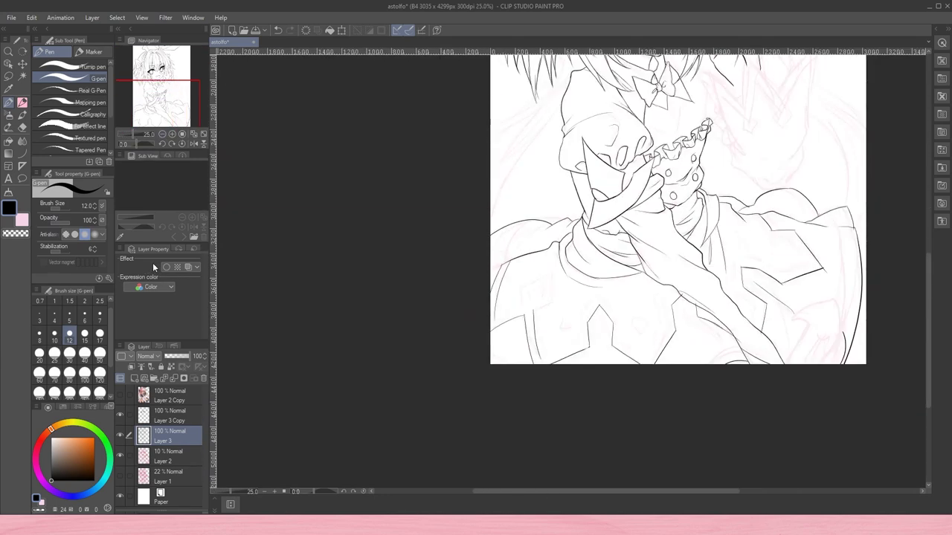
left_click(172, 134)
left_click(172, 134)
left_click_drag(417, 366, 476, 339)
mouse_move(493, 349)
left_mouse_down()
mouse_move(529, 335)
mouse_move(471, 303)
left_mouse_up()
mouse_move(471, 304)
left_mouse_down()
mouse_move(535, 269)
mouse_move(525, 343)
left_mouse_up()
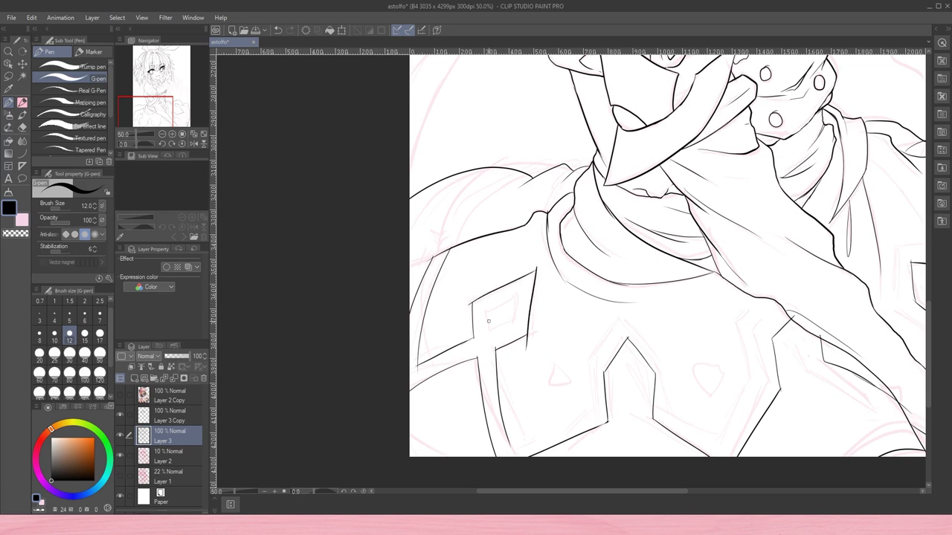
left_click_drag(486, 308, 518, 294)
left_click_drag(519, 294, 488, 336)
- Ink a second line parallel to the central angular pattern on the front skirt to form its border
mouse_move(587, 364)
left_mouse_down()
mouse_move(626, 317)
mouse_move(672, 365)
left_mouse_up()
left_click_drag(673, 365, 674, 415)
left_click_drag(588, 362, 589, 413)
left_click_drag(594, 412, 514, 450)
left_click_drag(674, 370, 718, 448)
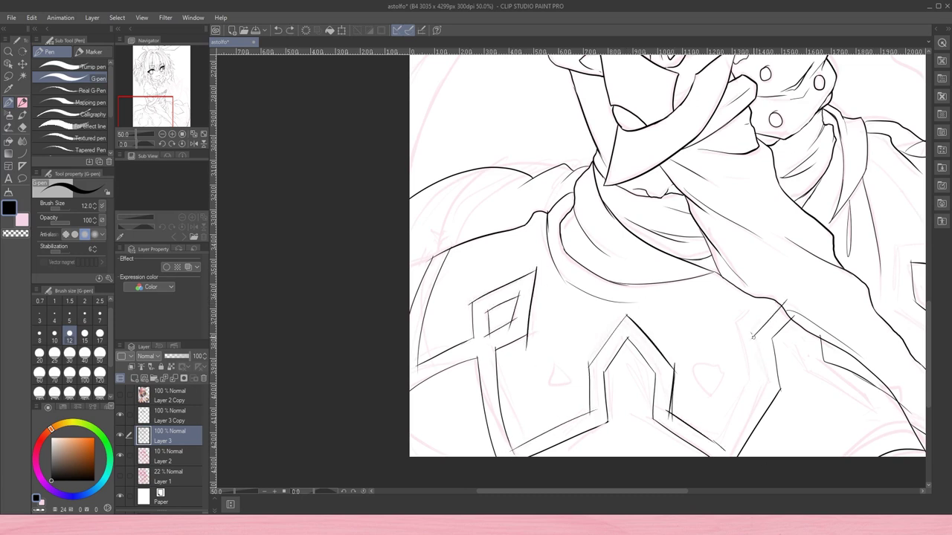
- Create a new raster layer and ink the parallel border lines of the front skirt pattern beside the forearm
key("ctrl+shift+n")
left_click_drag(767, 380, 712, 450)
left_click_drag(757, 334, 766, 392)
left_click_drag(788, 304, 753, 394)
left_click_drag(773, 313, 671, 316)
left_click_drag(774, 345, 737, 378)
- Ink the parallel inner border of the zigzag pattern on the skirt beyond the forearm
left_click_drag(842, 345, 831, 399)
left_click_drag(795, 247, 791, 321)
left_click_drag(790, 321, 719, 350)
left_click_drag(882, 291, 813, 312)
left_click_drag(787, 240, 840, 236)
left_click_drag(768, 193, 794, 221)
left_click_drag(834, 236, 881, 292)
left_click_drag(882, 293, 843, 303)
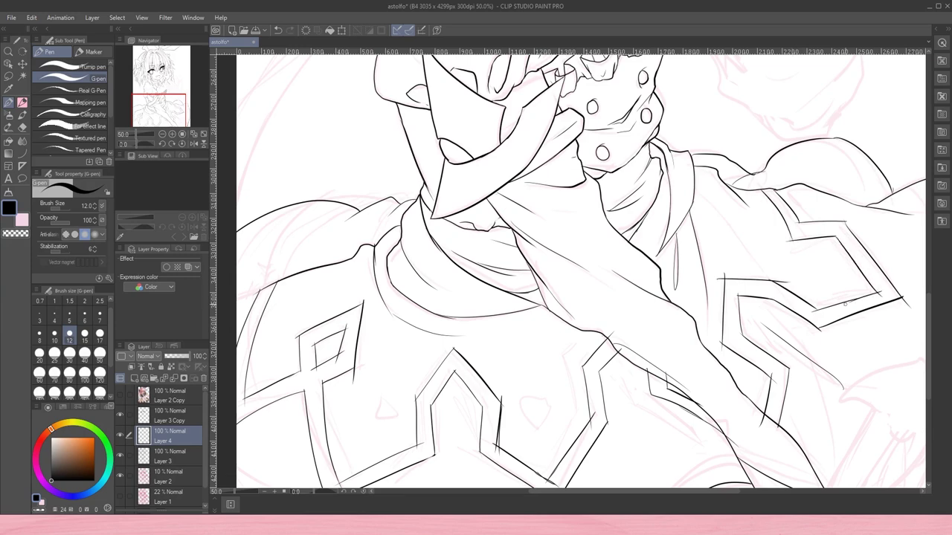
- Lower Layer 3's opacity to 57% and erase overshooting corners of the inner pattern borders on Layer 4
left_click(160, 134)
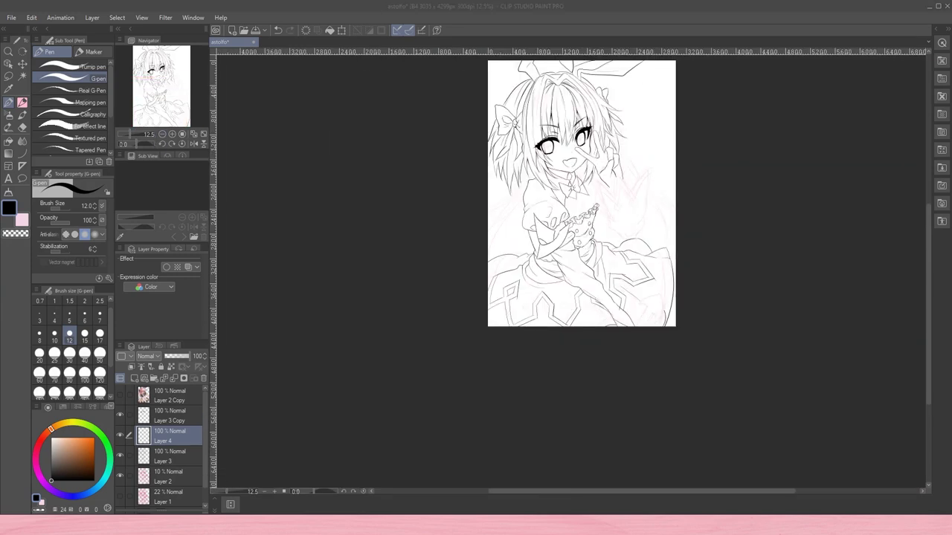
scroll(662, 466, "up", 4)
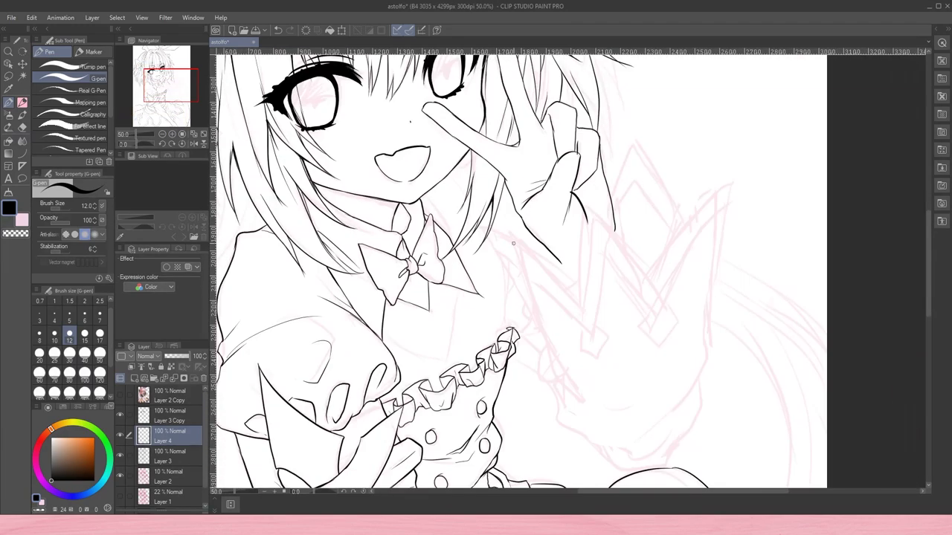
key("e")
scroll(582, 318, "up", 2)
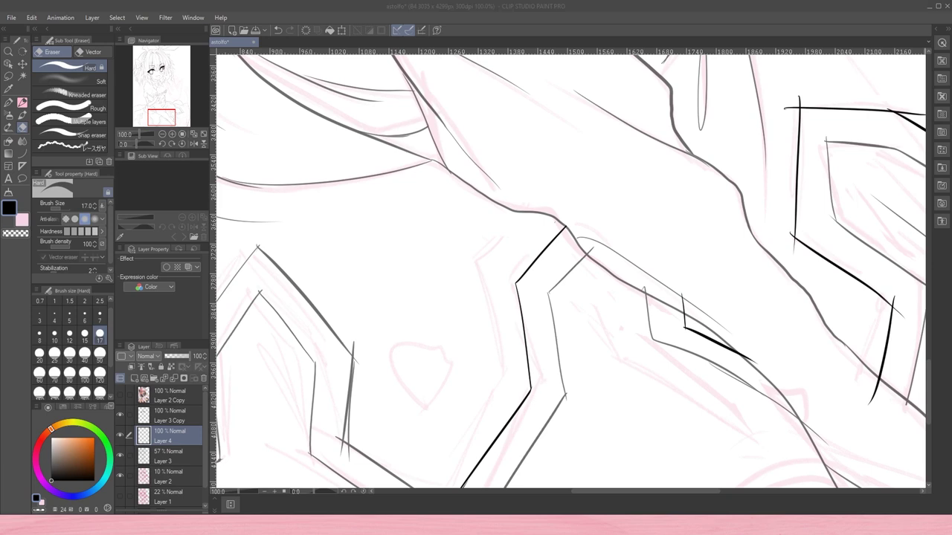
left_click_drag(878, 252, 581, 296)
left_click_drag(581, 425, 576, 448)
left_click_drag(591, 153, 628, 157)
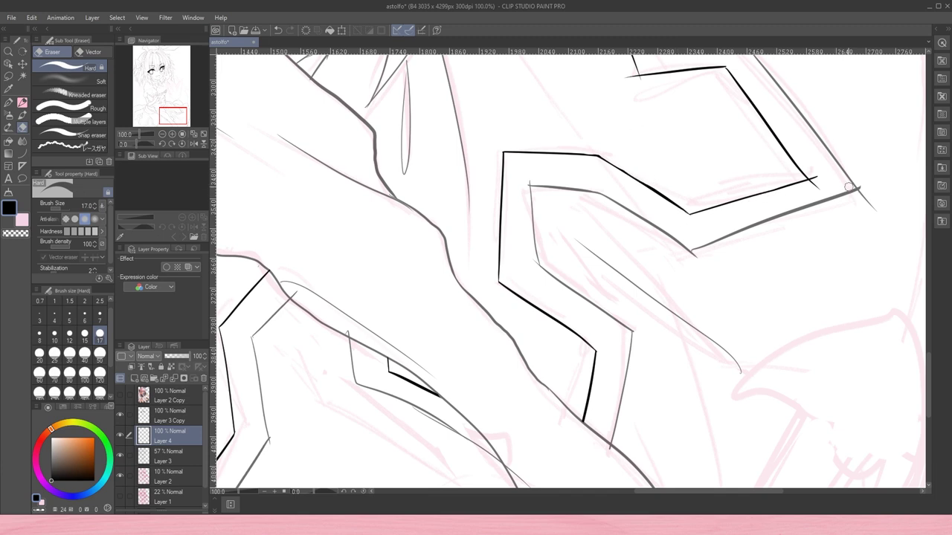
left_click_drag(822, 169, 796, 335)
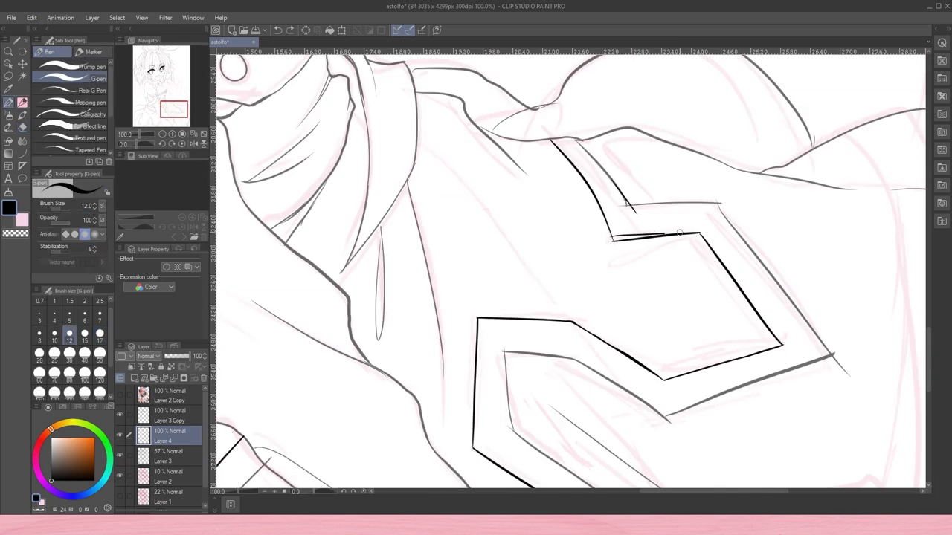
- Tidy the doubled inner border line and erase the overshooting outer border corners on Layer 3 beyond the forearm
mouse_move(632, 210)
left_mouse_down()
mouse_move(601, 241)
mouse_move(679, 235)
mouse_move(722, 220)
left_mouse_up()
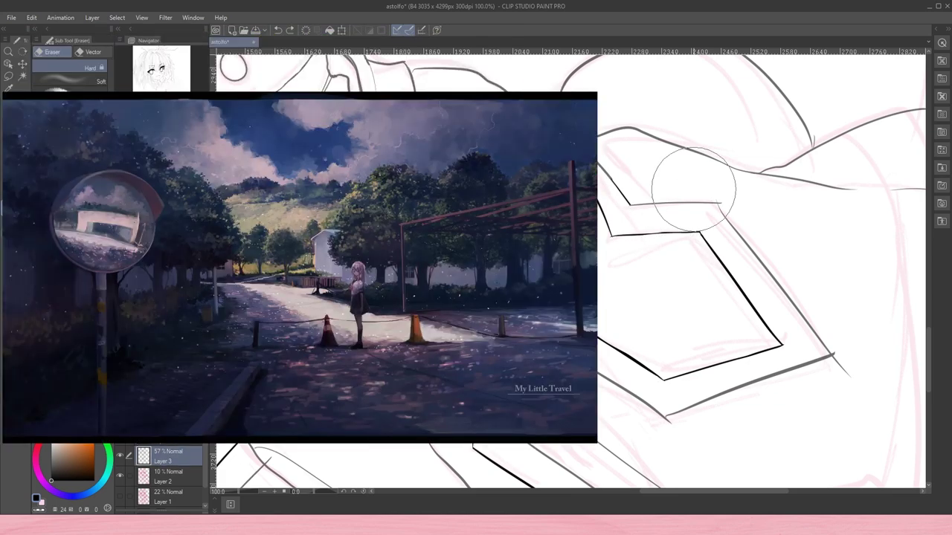
left_click_drag(838, 350, 880, 220)
key("p")
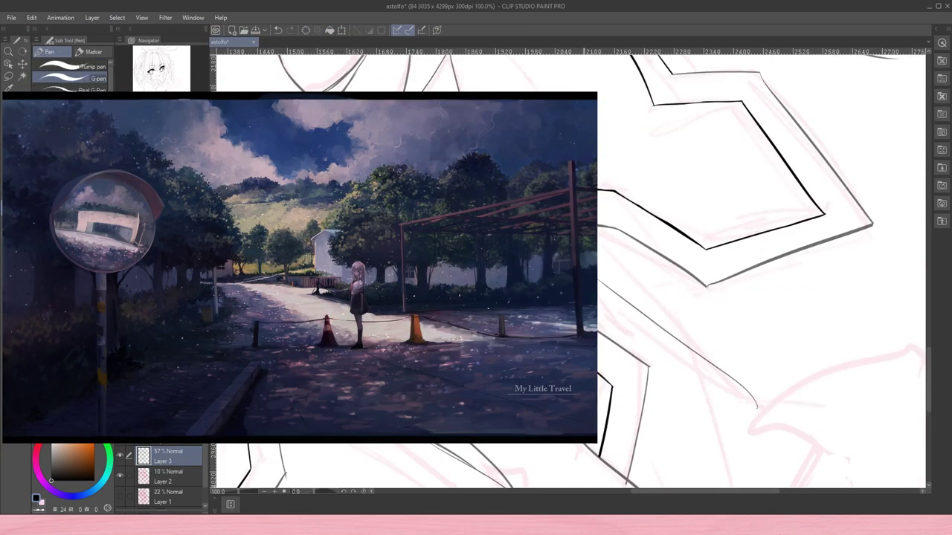
key("e")
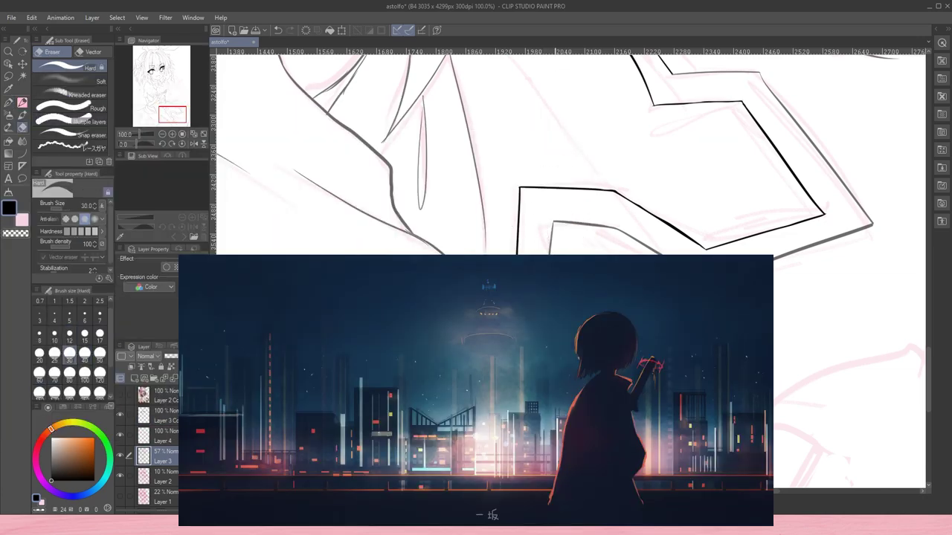
left_click_drag(548, 187, 554, 79)
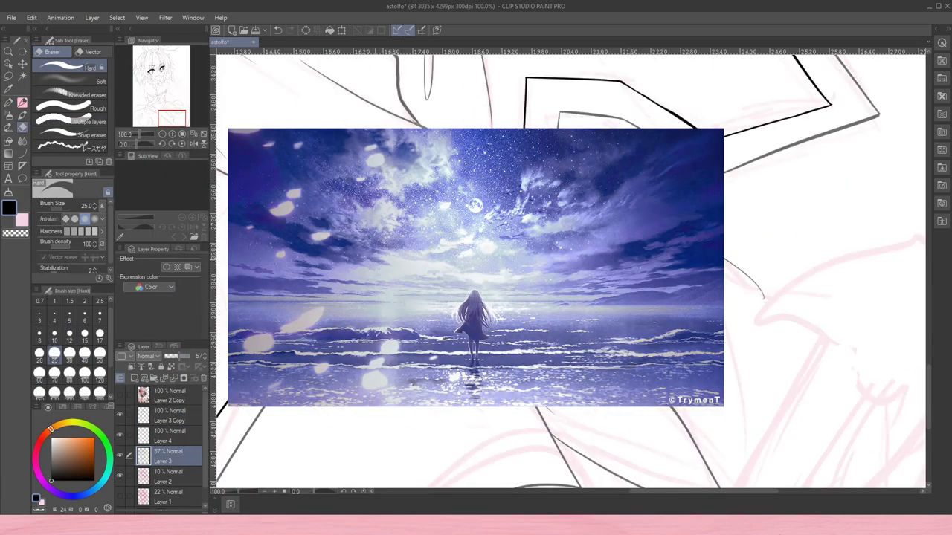
- Erase the overshooting corners of the arch-shaped pattern border along the lower edge of the front skirt
left_click(162, 135)
left_click(179, 131)
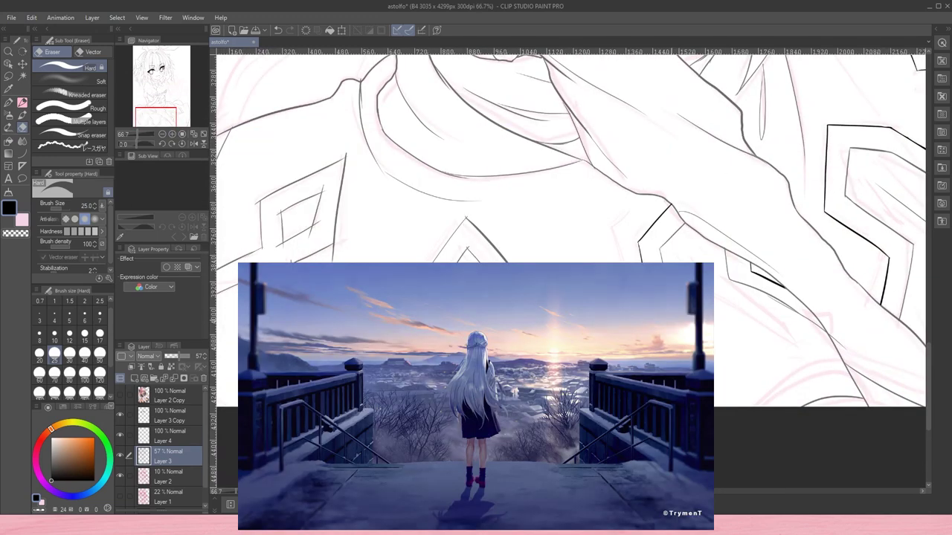
key("p")
key("e")
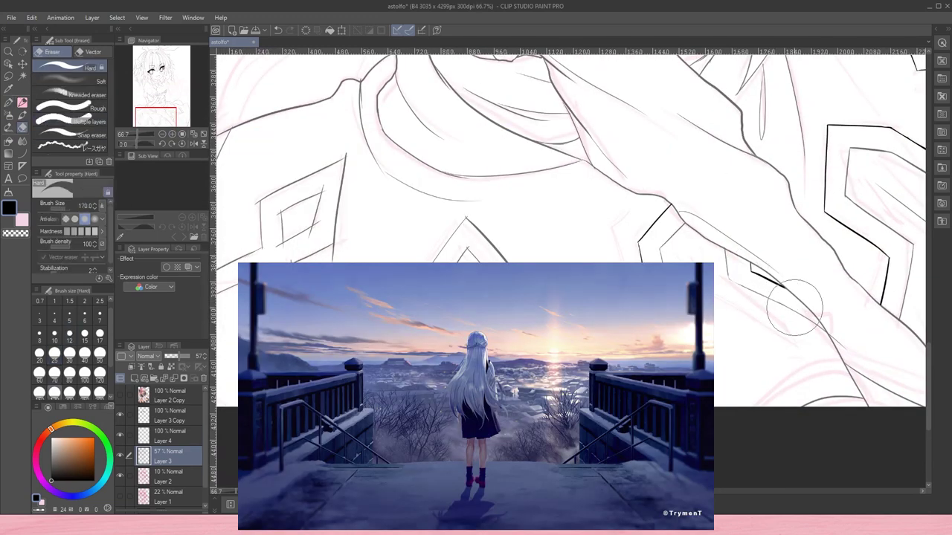
left_click(15, 102)
left_click(172, 135)
key("e")
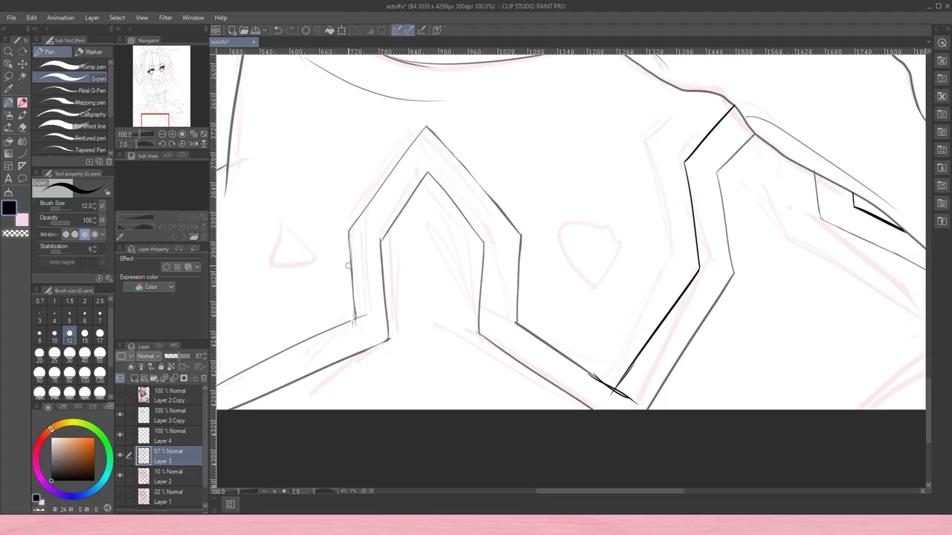
key("e")
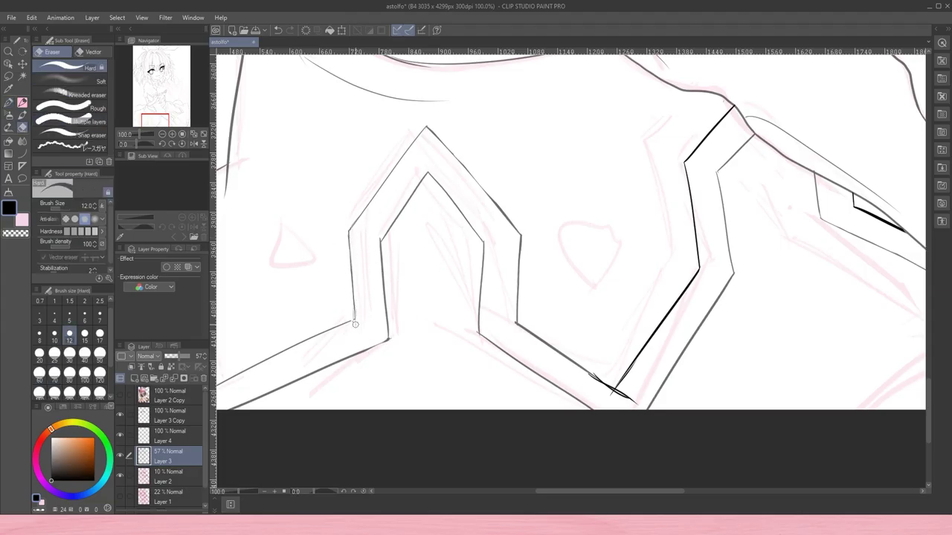
key("bracketright")
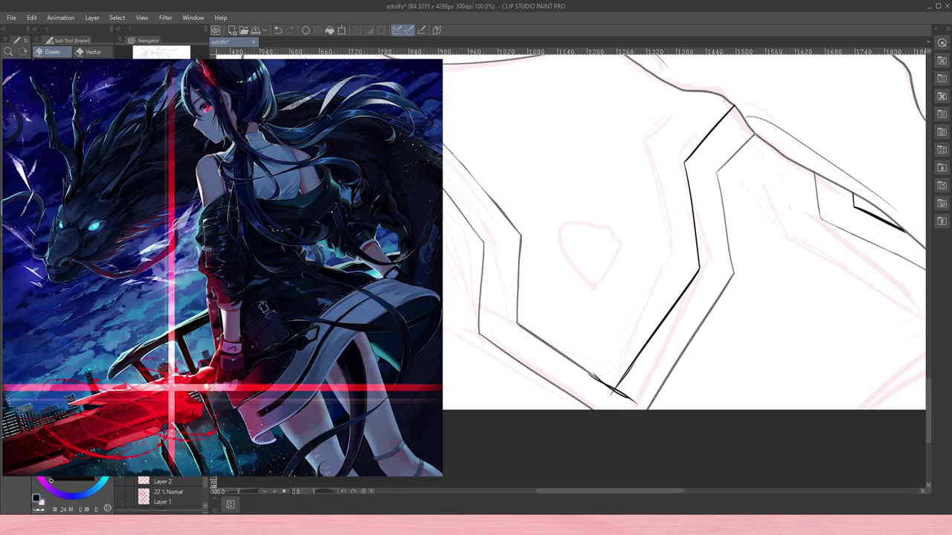
left_click_drag(625, 397, 604, 390)
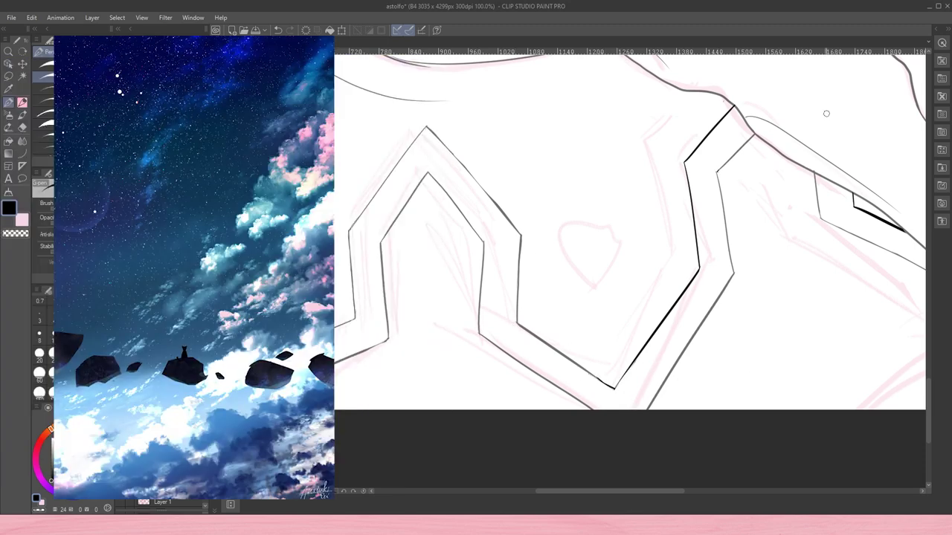
- Erase the overshooting line ends around the diamond motif on the skirt and restore Layer 3 to 100% opacity
left_click_drag(318, 383, 527, 376)
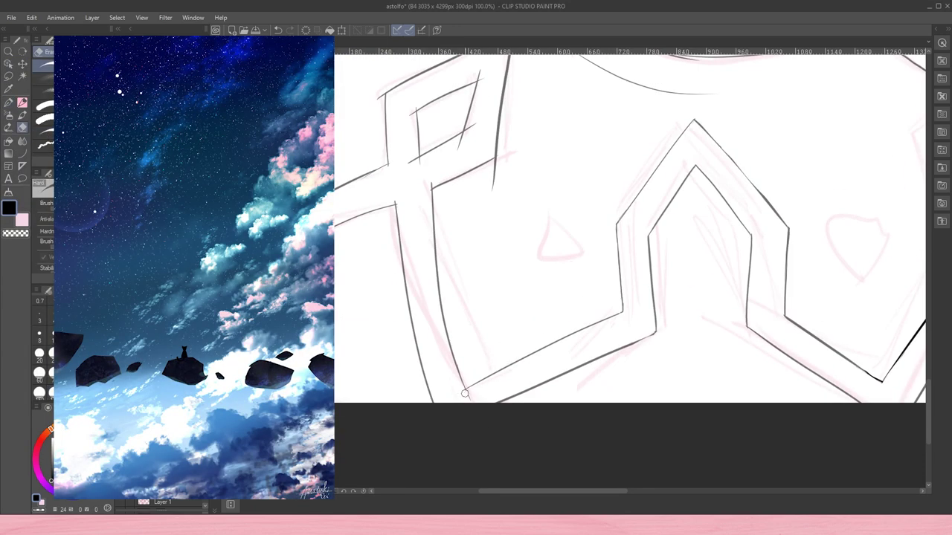
scroll(397, 202, "up", 3)
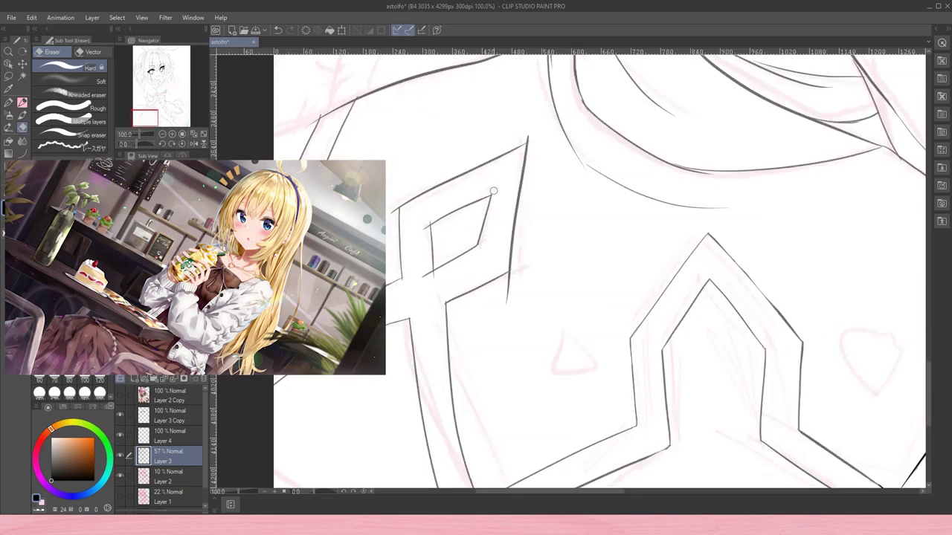
left_click_drag(507, 276, 505, 303)
left_click_drag(425, 268, 430, 276)
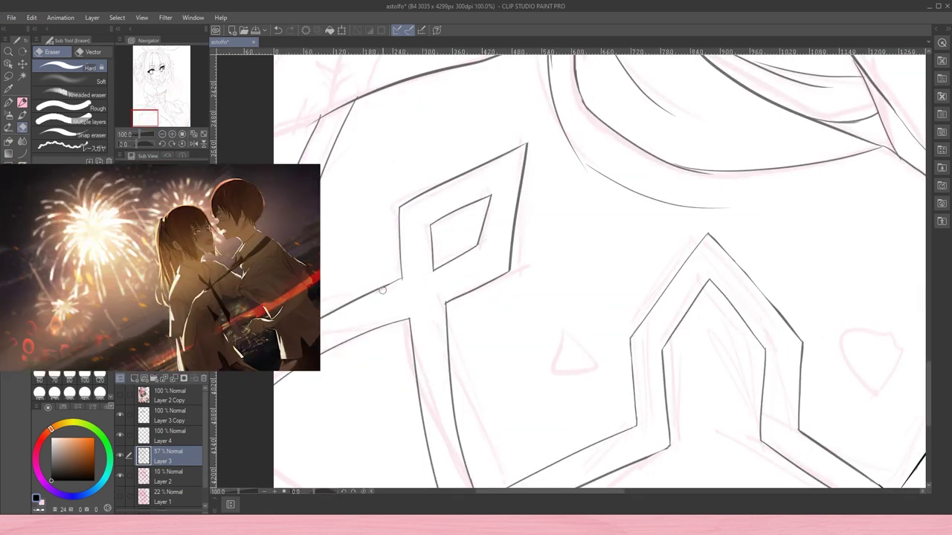
scroll(405, 292, "down", 4)
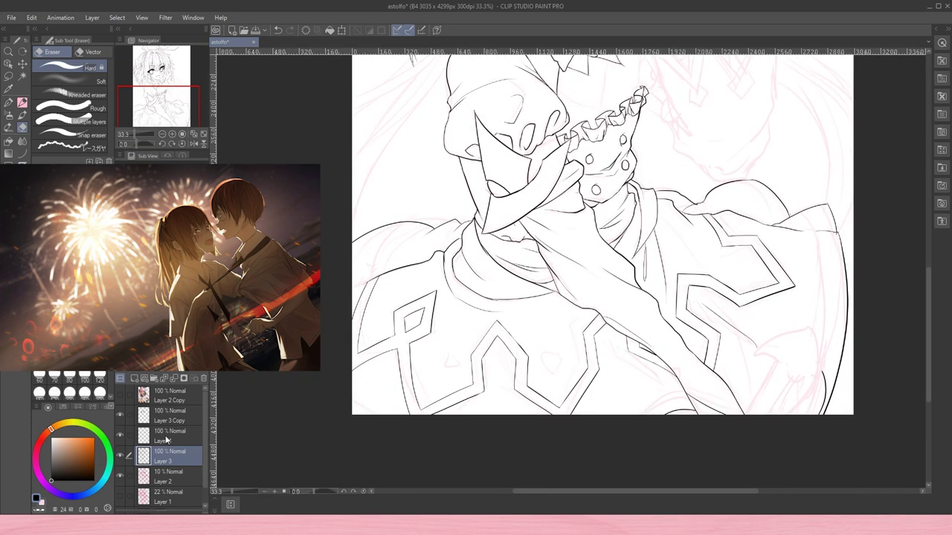
- Ink the curved double bands on the rounded puffs at both sides of the waist, starting on Layer 4
left_click(165, 439)
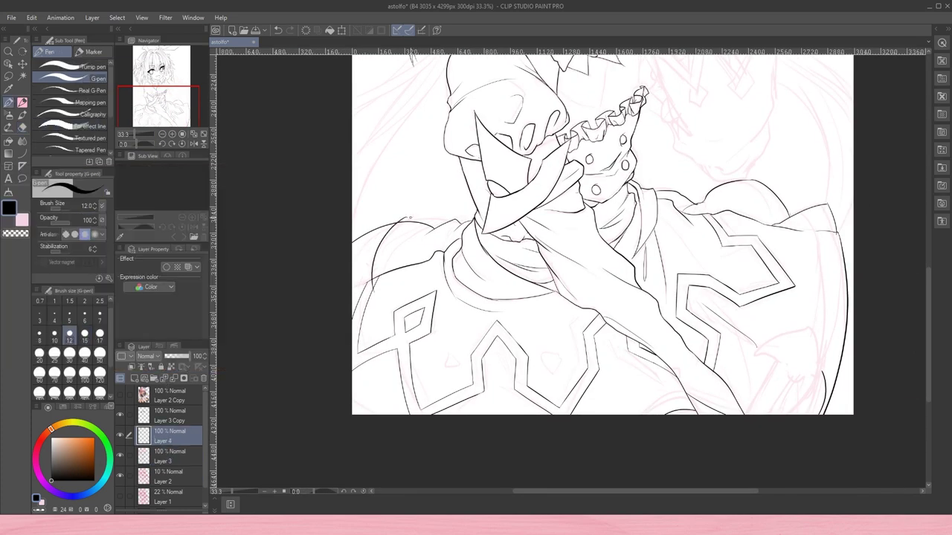
key("ctrl+plus")
key("ctrl+plus")
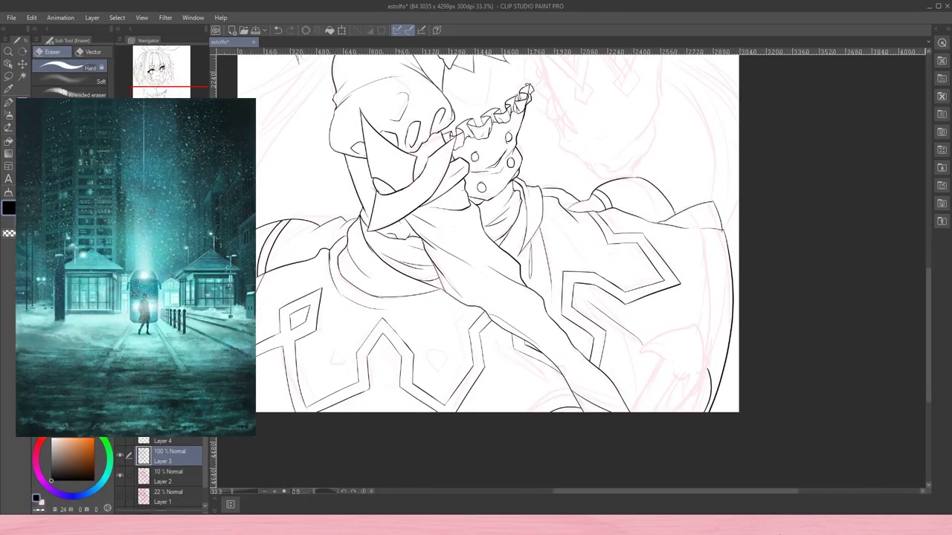
- Ink an inner border line parallel to the skirt's outer edge and erase overshooting ends near the lower corner with eraser size 17
key("p")
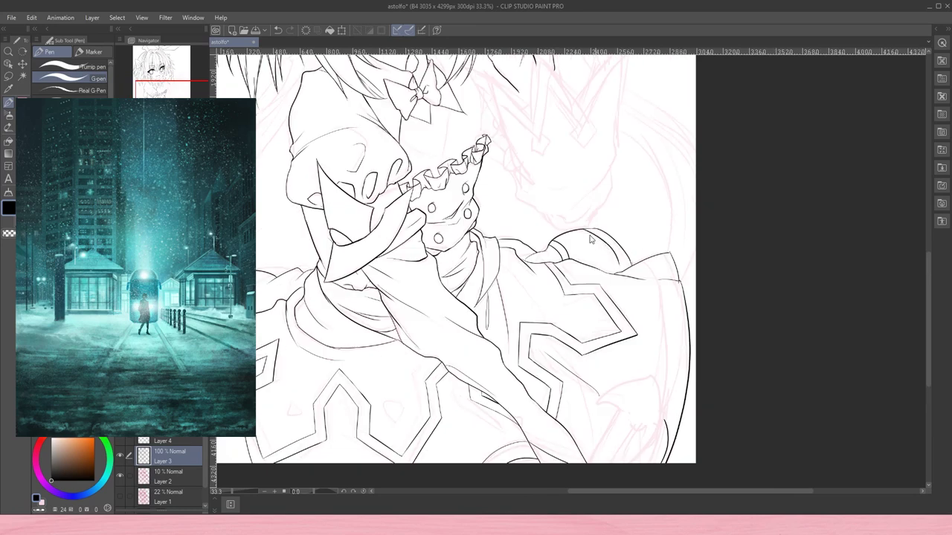
left_click_drag(669, 279, 663, 439)
scroll(710, 366, "up", 1)
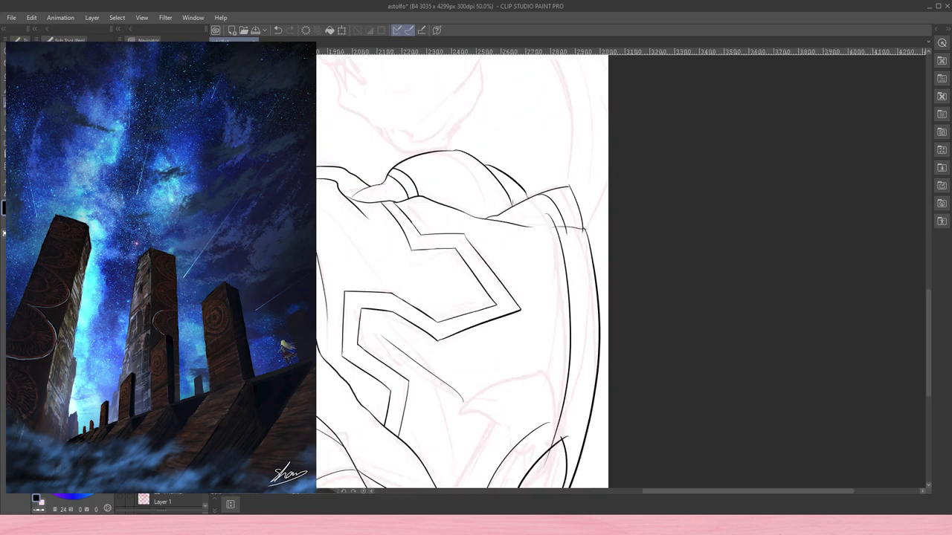
scroll(553, 313, "down", 3)
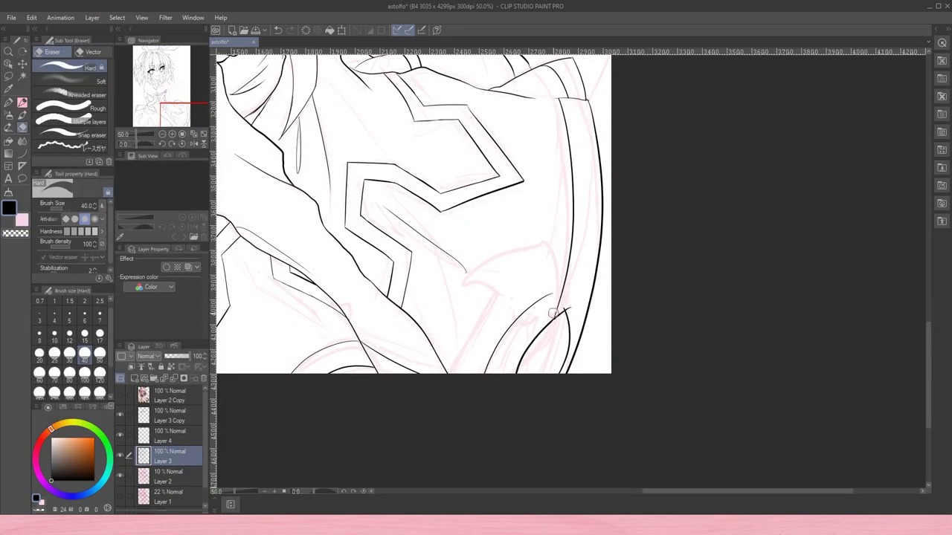
left_click(99, 334)
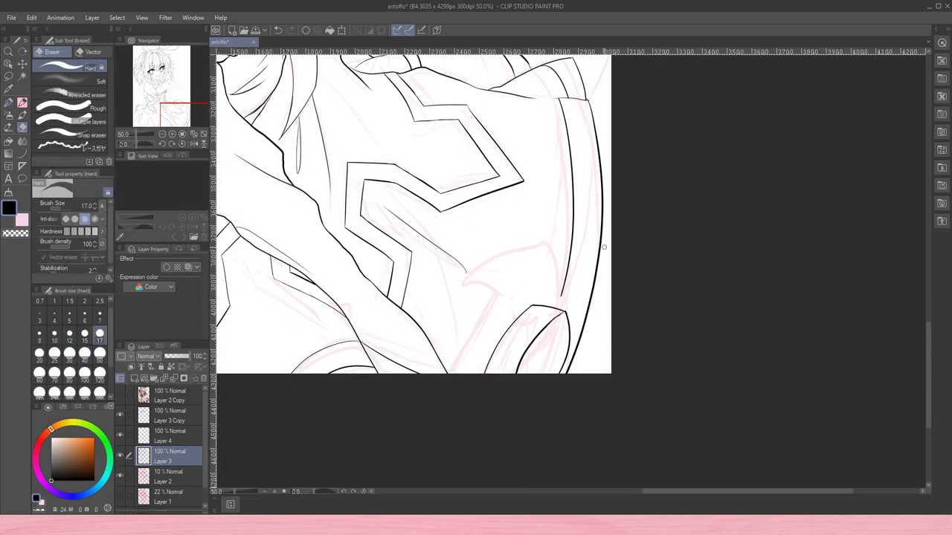
left_click(166, 134)
left_click(165, 133)
left_click(165, 134)
key("ctrl+plus")
key("p")
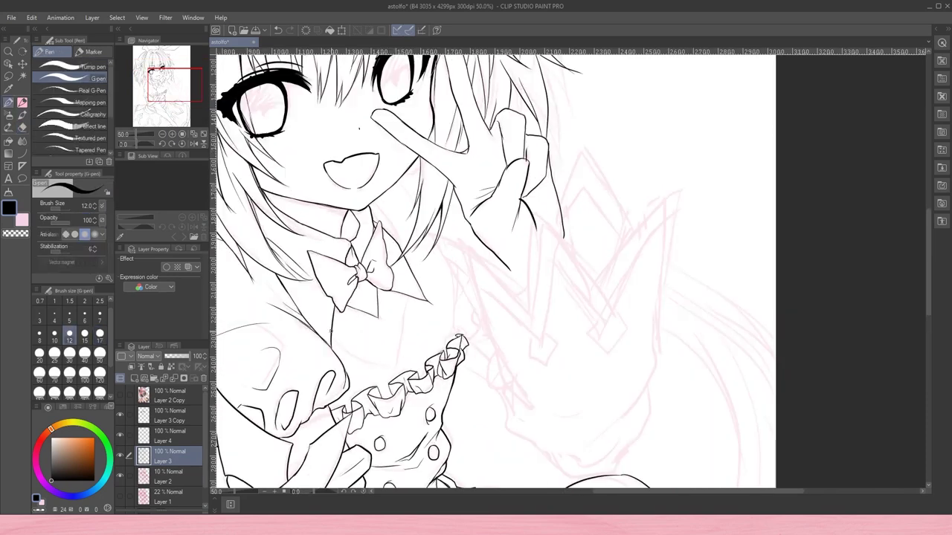
left_click_drag(535, 210, 530, 316)
mouse_move(529, 315)
left_mouse_down()
mouse_move(427, 235)
mouse_move(530, 315)
left_mouse_up()
key("ctrl+z")
key("ctrl+z")
- Lower Layer 3's opacity to 33% and ink the pointed zigzag rim and sides of the flared cuff on Layer 4
left_click(170, 436)
mouse_move(537, 210)
left_mouse_down()
mouse_move(595, 290)
mouse_move(660, 283)
mouse_move(641, 387)
left_mouse_up()
left_click_drag(427, 235, 539, 405)
left_click_drag(645, 383, 653, 361)
left_click_drag(653, 360, 618, 403)
key("ctrl+z")
key("ctrl+z")
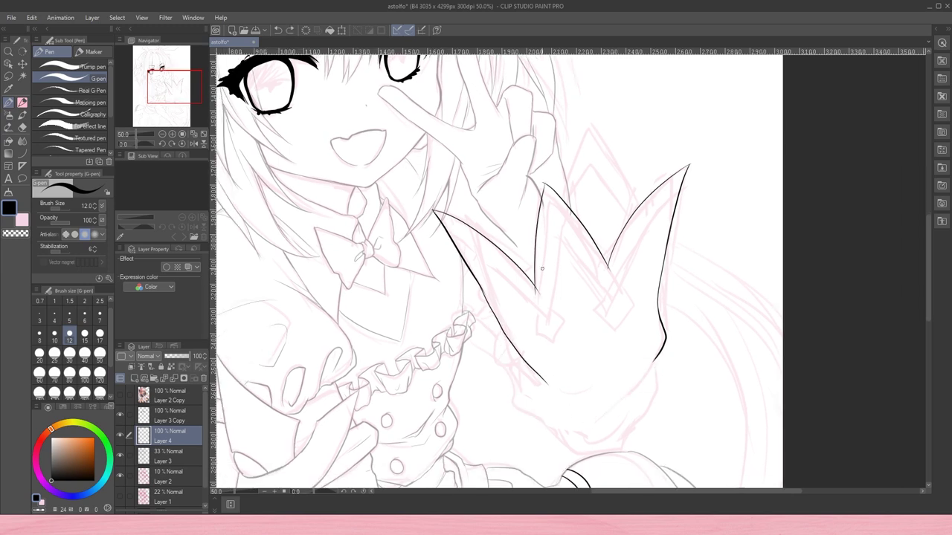
- Ink the inner border below the cuff's zigzag rim and the gathered fabric at its lower end
mouse_move(568, 180)
left_mouse_down()
mouse_move(640, 202)
mouse_move(615, 296)
left_mouse_up()
left_click_drag(554, 228, 614, 324)
left_click_drag(551, 420, 581, 455)
- Ink the rear spike of the cuff with its inner outline and complete the parallel border inside the zigzag rim
key("h")
left_click_drag(552, 159, 505, 223)
left_click_drag(551, 161, 568, 214)
left_click_drag(691, 237, 590, 332)
left_click_drag(523, 285, 549, 303)
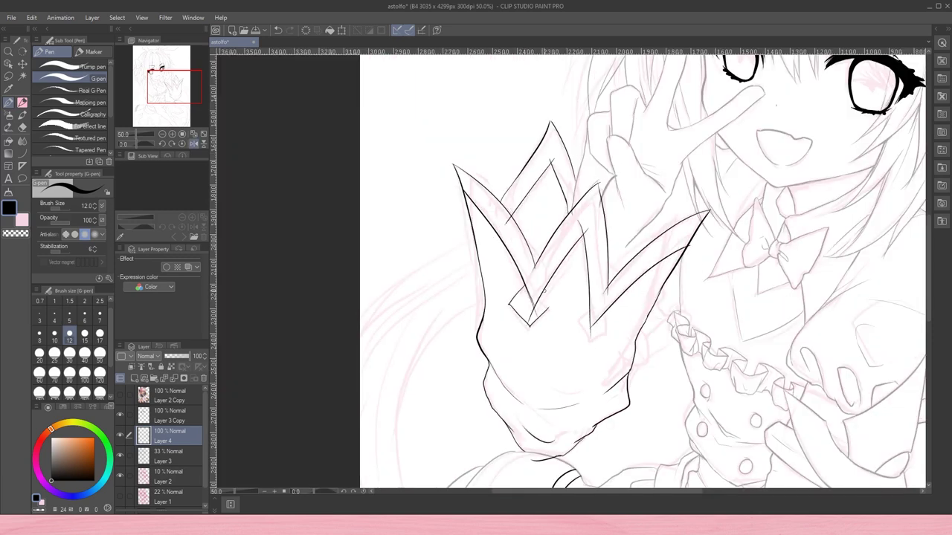
left_click(162, 144)
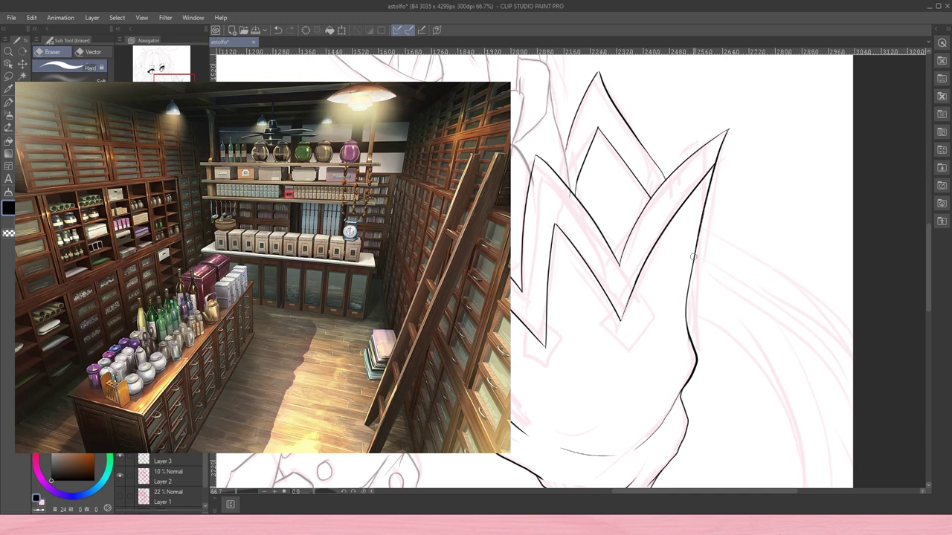
- Redraw the inner zigzag border of the cuff and erase the doubled lines and overshooting corners
key("p")
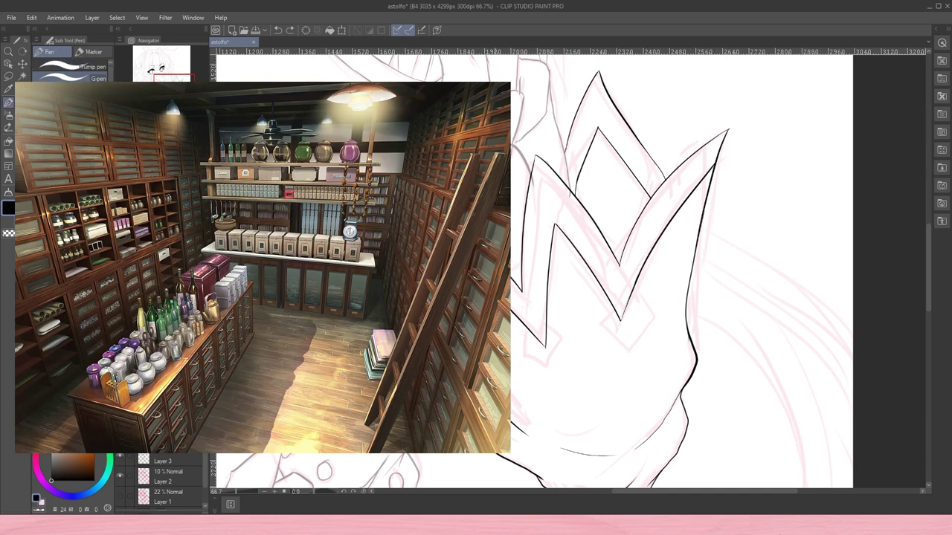
key("ctrl+z")
mouse_move(550, 212)
left_mouse_down()
mouse_move(547, 302)
mouse_move(587, 265)
left_mouse_up()
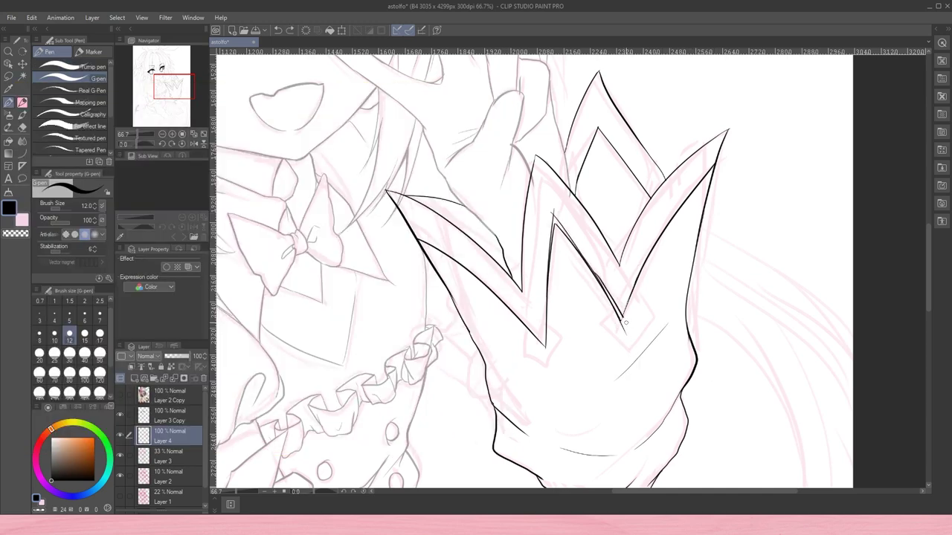
left_click_drag(712, 177, 628, 291)
key("e")
left_click_drag(551, 294, 550, 215)
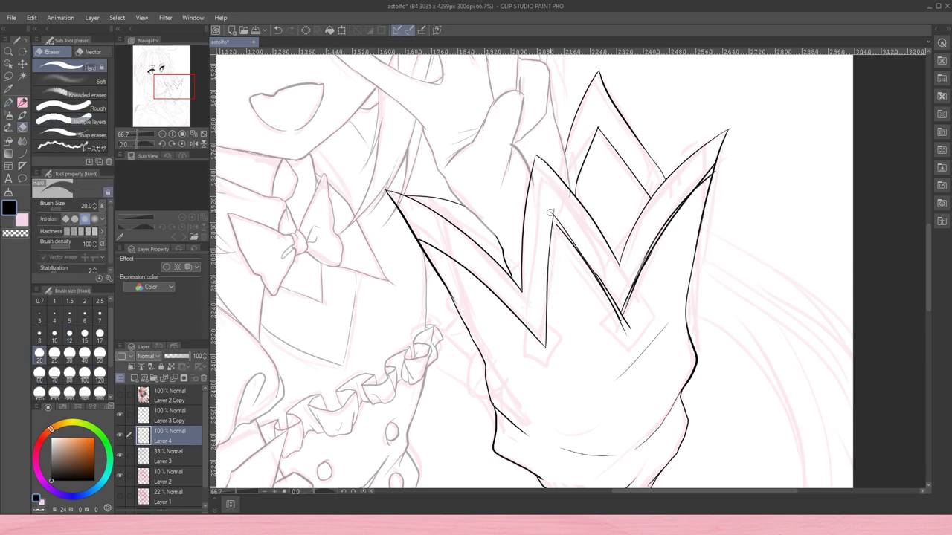
left_click_drag(617, 333, 628, 305)
left_click_drag(697, 179, 632, 292)
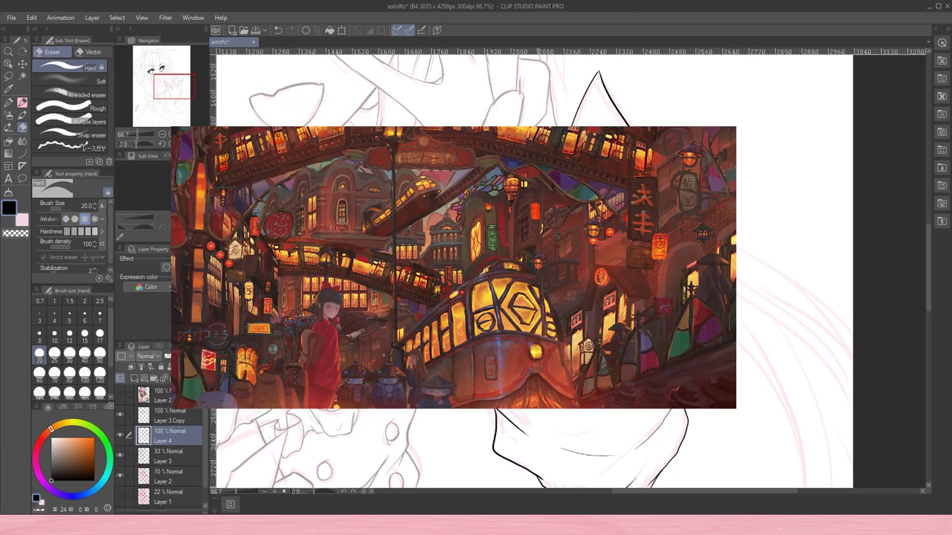
key("p")
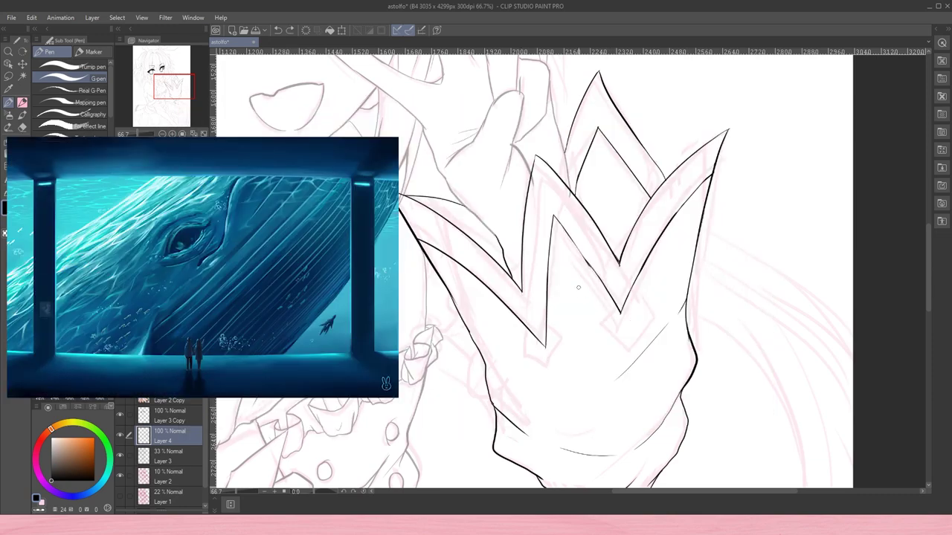
key("ctrl+minus")
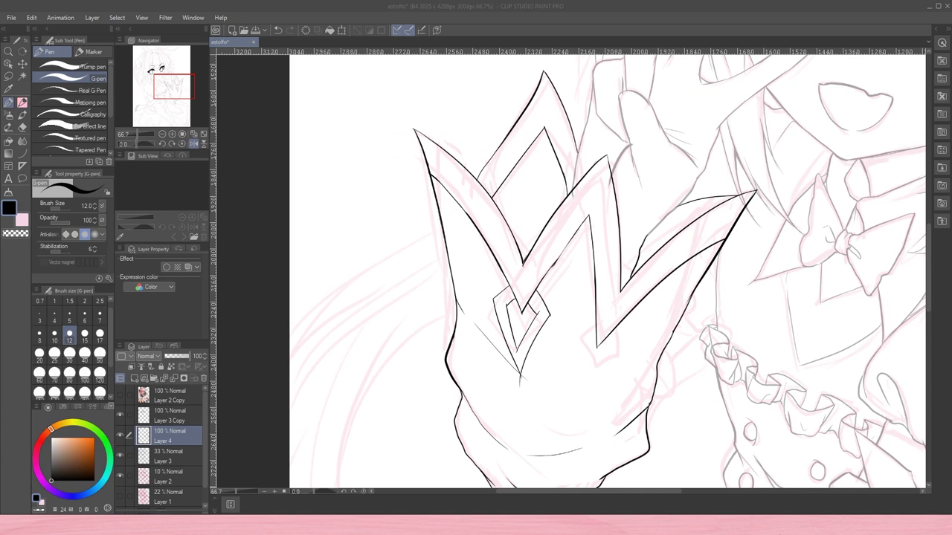
key("ctrl+z")
mouse_move(518, 365)
left_mouse_down()
mouse_move(550, 299)
mouse_move(600, 379)
left_mouse_up()
key("ctrl+z")
- Create a new raster layer and ink arrowhead-shaped ornaments over the two lower tips of the cuff's inner border
key("ctrl+shift+n")
left_click_drag(494, 293, 522, 368)
key("ctrl+alt+0")
- Erase the excess ornament lines on Layer 5 and the cuff border lines inside the arrowheads on Layer 4
key("e")
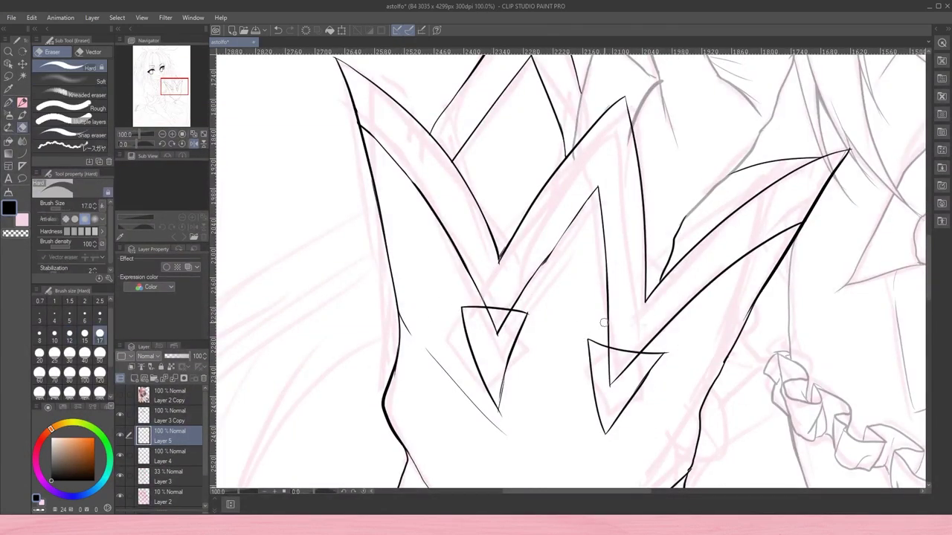
left_click_drag(74, 206, 92, 205)
left_click(170, 455)
mouse_move(510, 329)
left_mouse_down()
mouse_move(636, 360)
mouse_move(614, 379)
left_mouse_up()
- Ink a small inner triangle inside each arrowhead ornament on Layer 5
left_click(169, 435)
left_click(100, 332)
left_click(9, 104)
left_click_drag(480, 326, 491, 376)
left_click_drag(474, 322, 511, 325)
left_click_drag(598, 360, 634, 368)
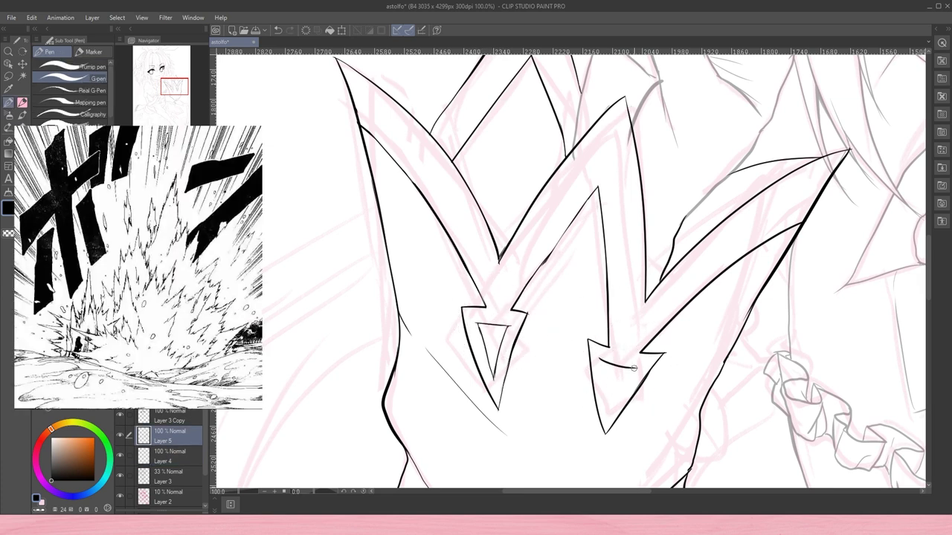
left_click(23, 102)
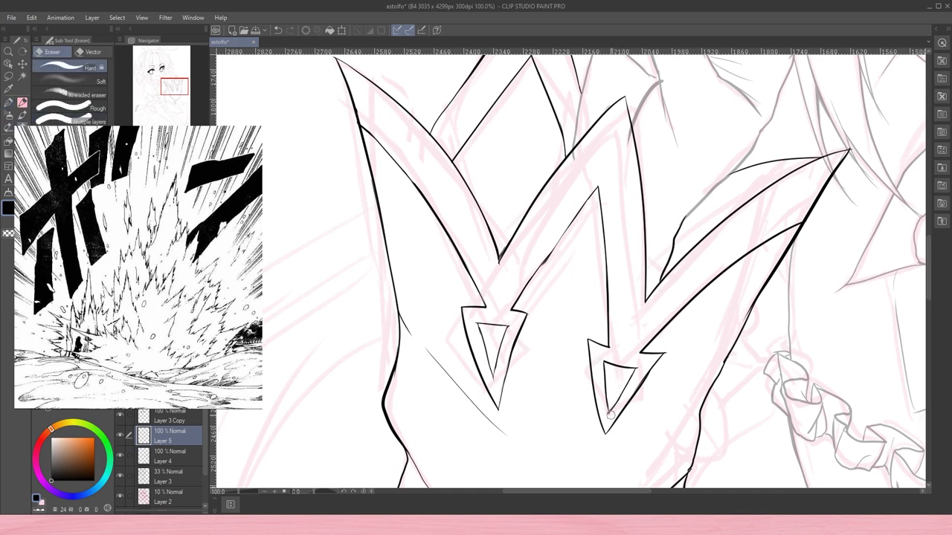
- Select one arrowhead ornament with the Lasso and adjust it with a free transform
key("ctrl+0")
key("ctrl+plus")
key("ctrl+plus")
key("m")
mouse_move(489, 272)
left_mouse_down()
mouse_move(554, 313)
mouse_move(532, 334)
left_mouse_up()
key("ctrl+t")
key("Return")
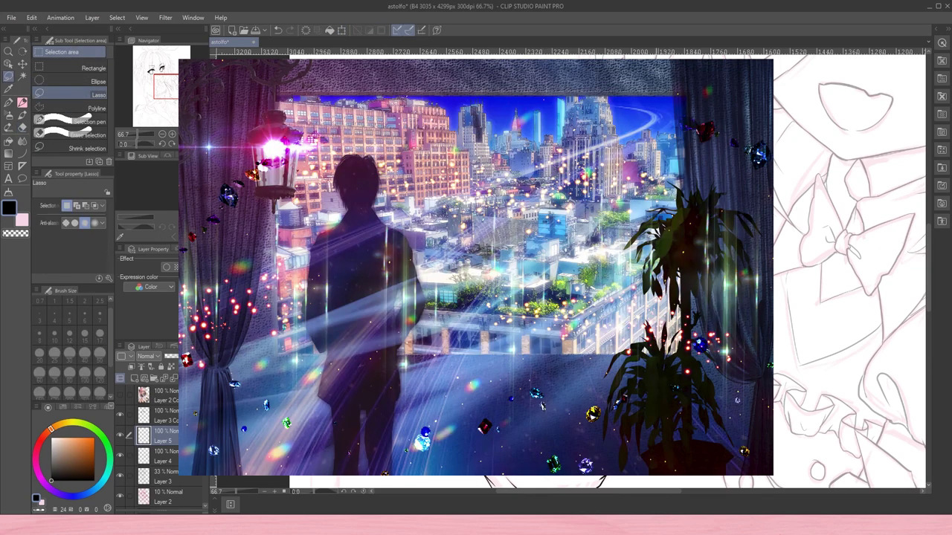
- Ink long trailing hair strands beside the shoulder along the canvas's left edge on Layer 4 with the G-pen at size 12
key("p")
key("e")
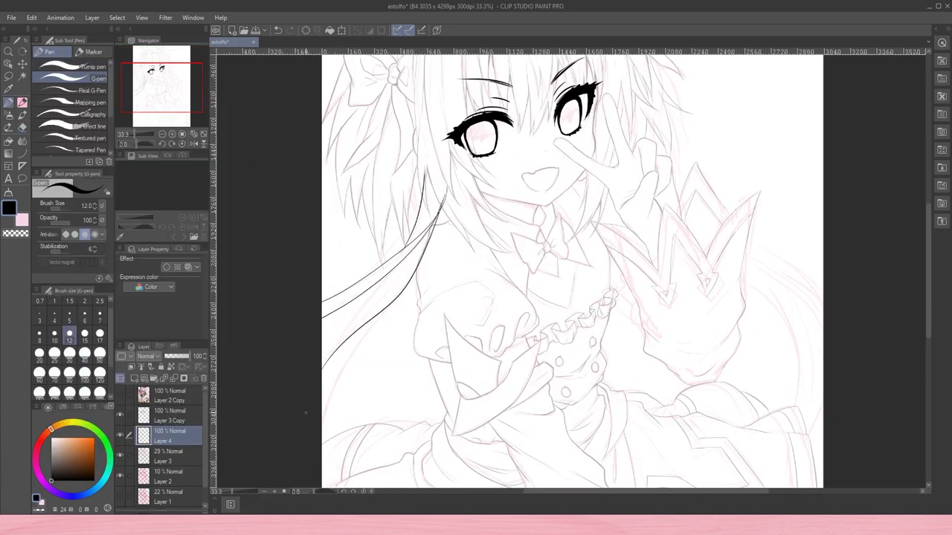
left_click_drag(325, 432, 438, 210)
left_click_drag(321, 372, 406, 261)
left_click_drag(322, 309, 430, 232)
key("ctrl+plus")
key("e")
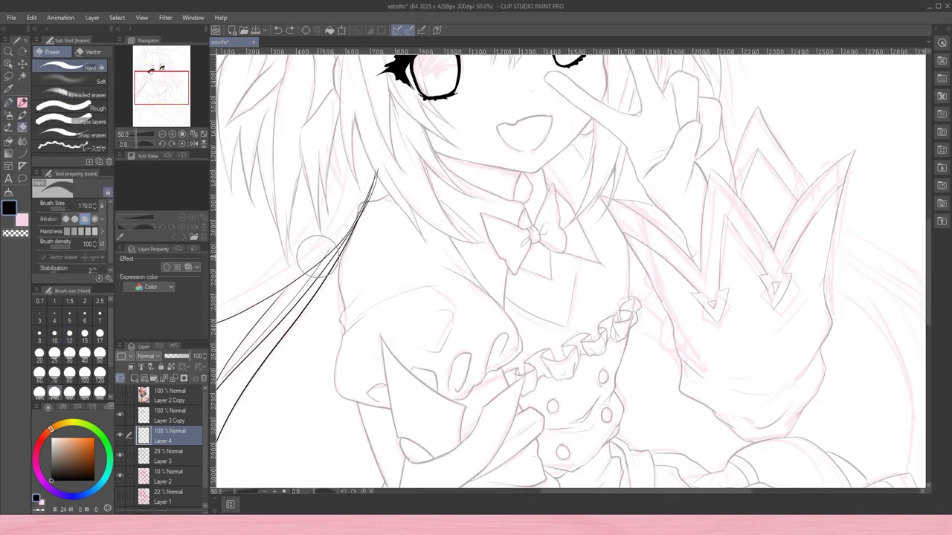
mouse_move(383, 147)
left_mouse_down()
mouse_move(541, 64)
mouse_move(528, 132)
left_mouse_up()
key("p")
left_click_drag(409, 274, 502, 110)
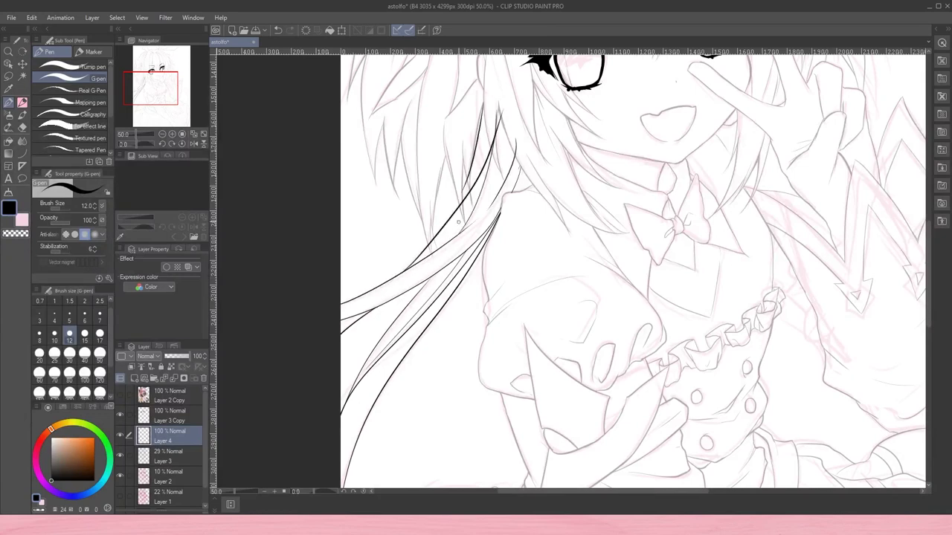
- Ink the long curved hair strands trailing from behind the flared cuff toward the canvas's right edge
key("ctrl+minus")
left_click_drag(669, 260, 401, 260)
left_click_drag(536, 408, 494, 247)
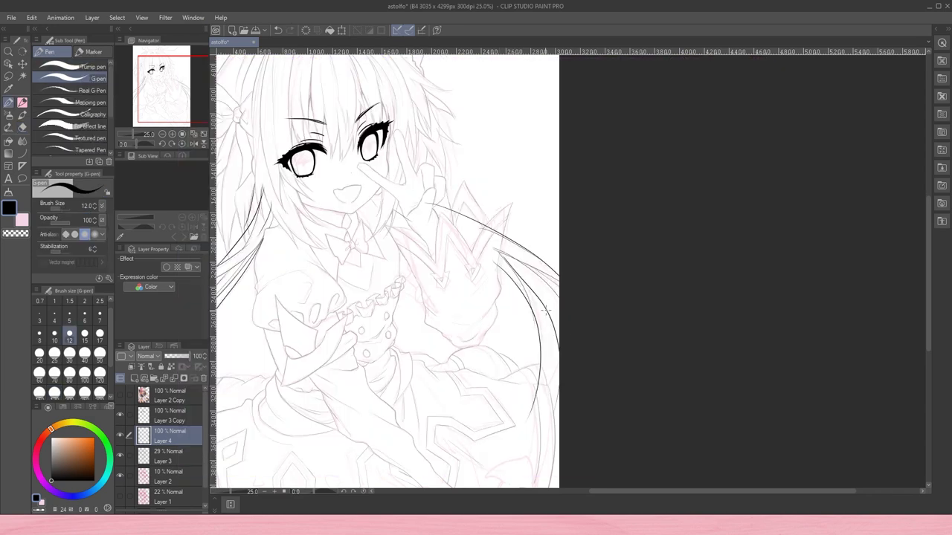
left_click_drag(553, 302, 540, 411)
left_click_drag(534, 310, 513, 370)
- Erase the ends of the right-hand hair strands that overlap the flared cuff
key("e")
scroll(520, 297, "up", 4)
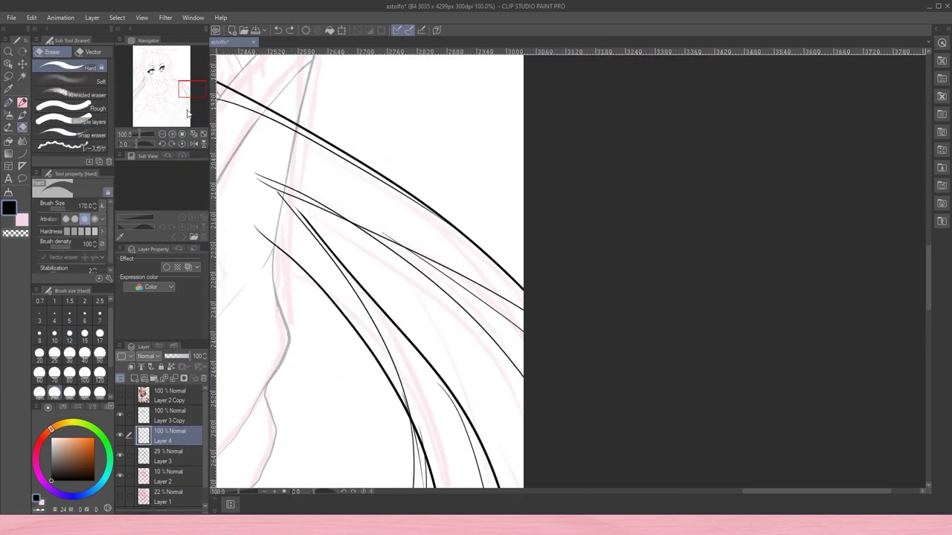
mouse_move(282, 232)
left_mouse_down()
mouse_move(451, 285)
mouse_move(374, 264)
mouse_move(581, 361)
left_mouse_up()
left_click_drag(581, 362, 532, 246)
left_click_drag(699, 332, 497, 186)
left_click(54, 391)
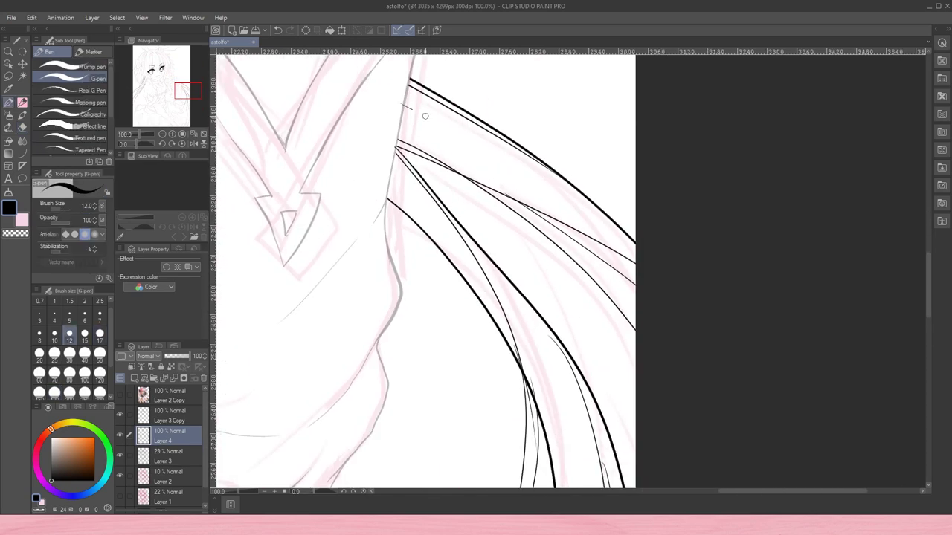
- Ink additional thin strands inside the right-hand trailing hair, running down past the cuff toward the skirt
left_click_drag(512, 390, 466, 279)
left_click(69, 334)
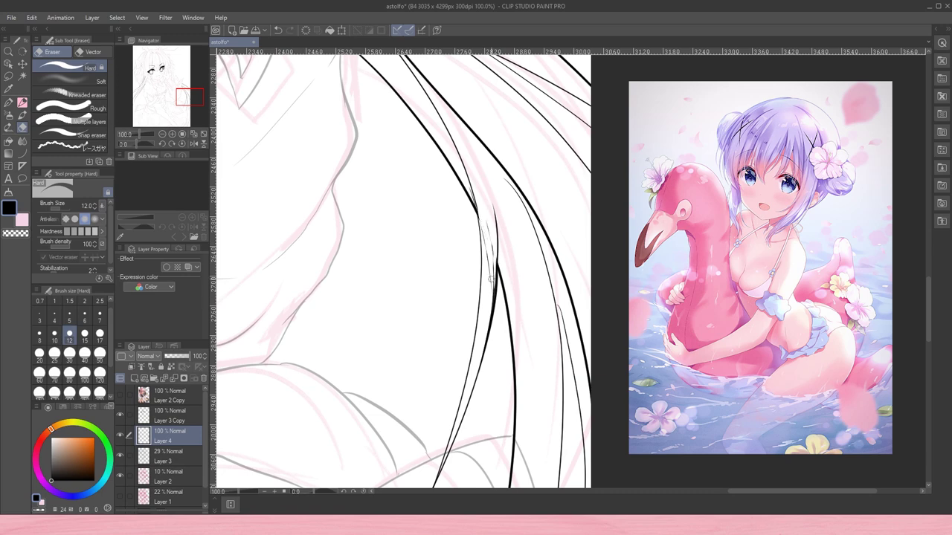
scroll(558, 252, "down", 3)
key("p")
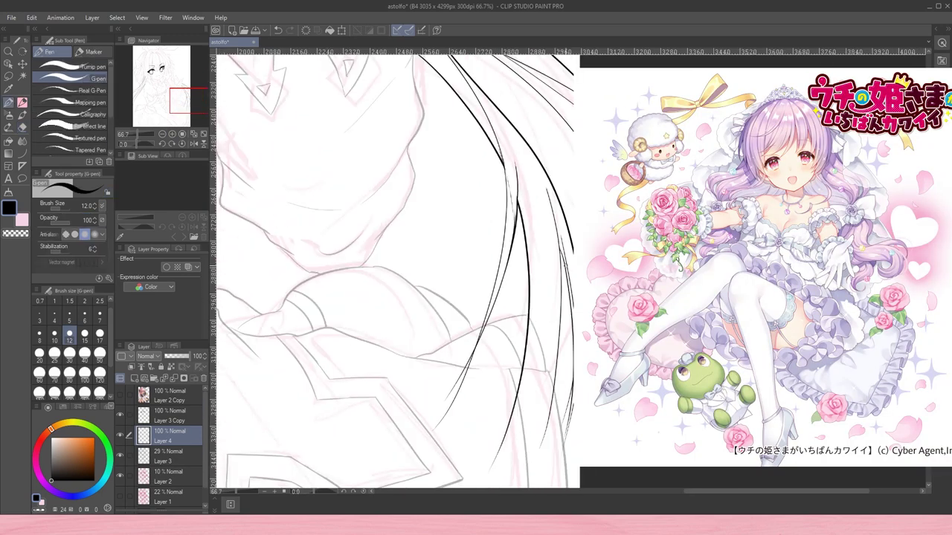
scroll(490, 218, "up", 4)
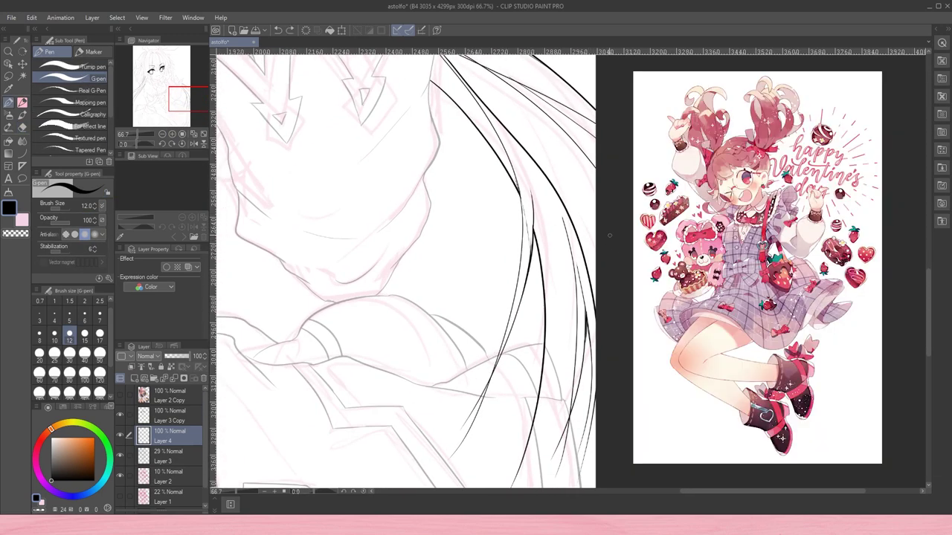
scroll(491, 217, "down", 4)
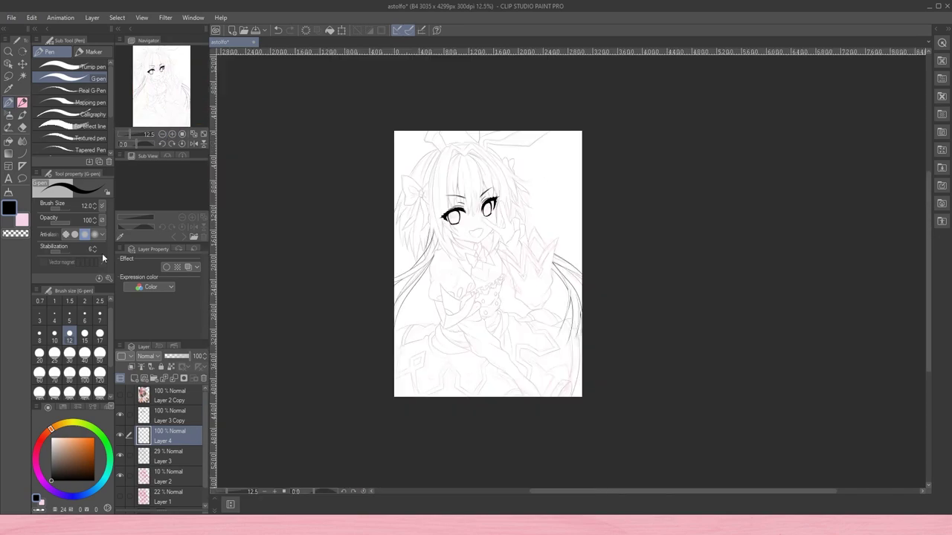
- Erase the right-hand hair strands where they cross the skirt, using the hard eraser at size 17
scroll(413, 153, "up", 4)
key("e")
scroll(412, 153, "down", 2)
scroll(412, 153, "down", 3)
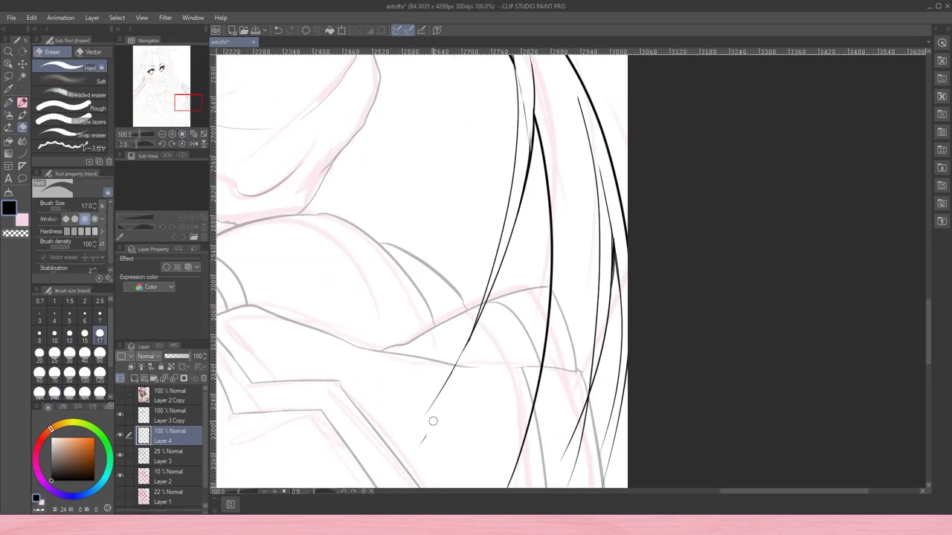
scroll(457, 365, "down", 1)
left_click_drag(546, 220, 535, 364)
mouse_move(535, 245)
left_mouse_down()
mouse_move(581, 331)
mouse_move(570, 394)
left_mouse_up()
- Fill out the upper part of the right-hand trailing hair with another fine G-pen strand
key("p")
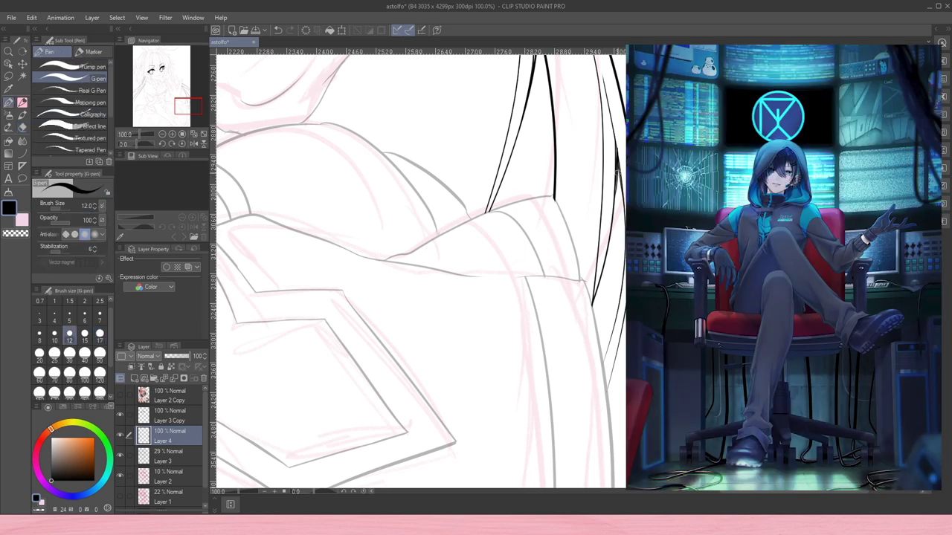
scroll(601, 353, "up", 5)
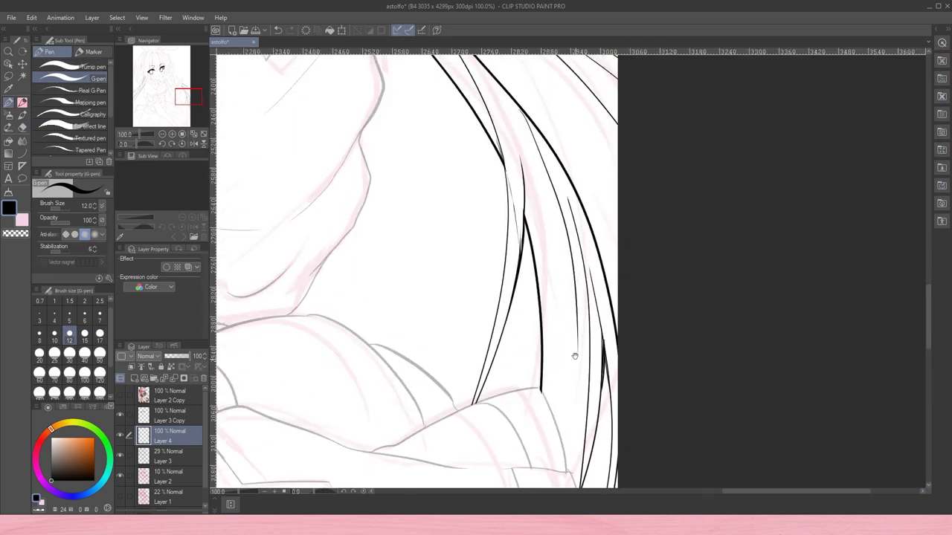
scroll(392, 230, "down", 3)
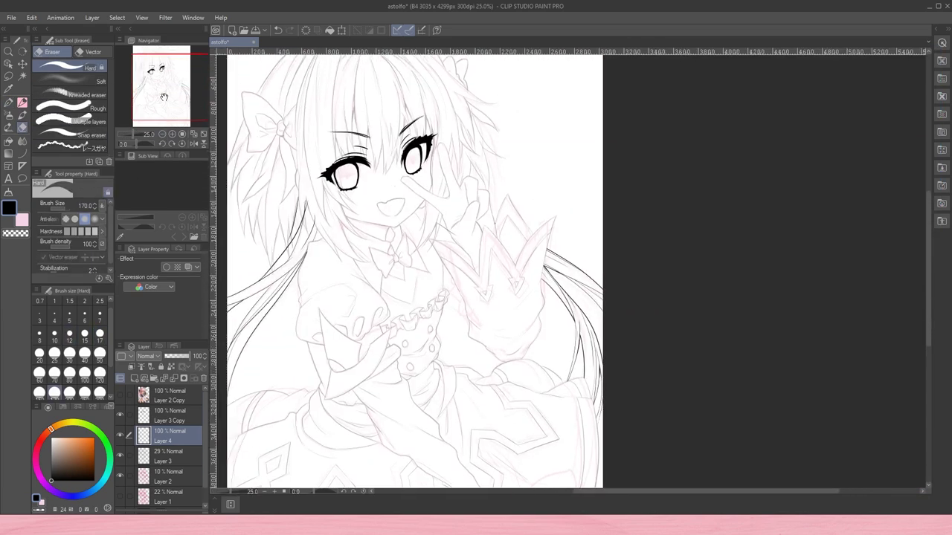
- Erase the left-hand trailing strands where they overlap the front hair, and merge Layer 4 down into Layer 3
scroll(542, 284, "up", 2)
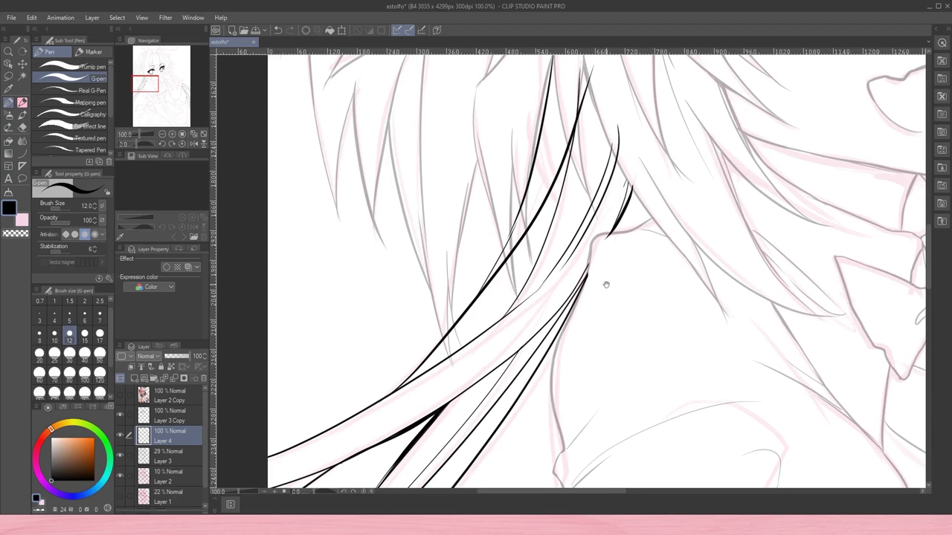
mouse_move(605, 283)
left_mouse_down()
mouse_move(754, 282)
mouse_move(595, 181)
left_mouse_up()
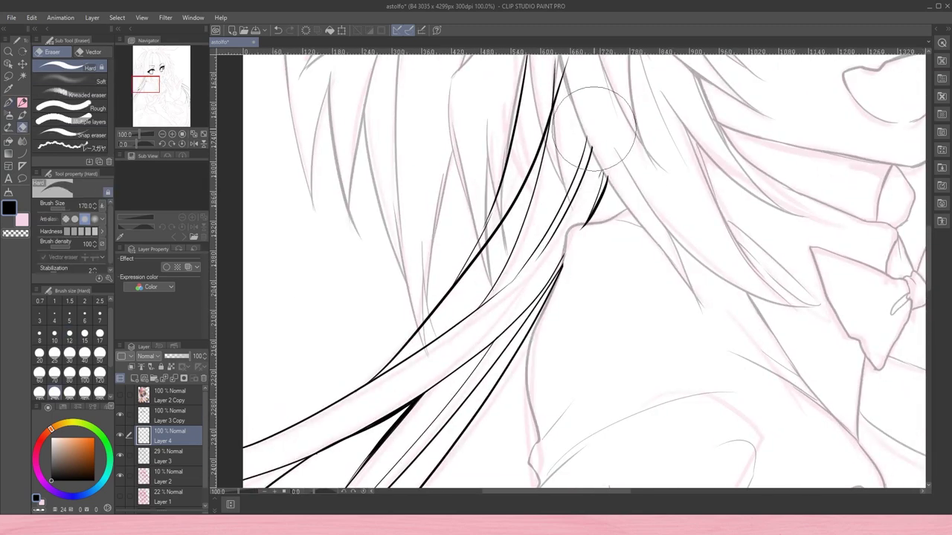
scroll(472, 293, "up", 3)
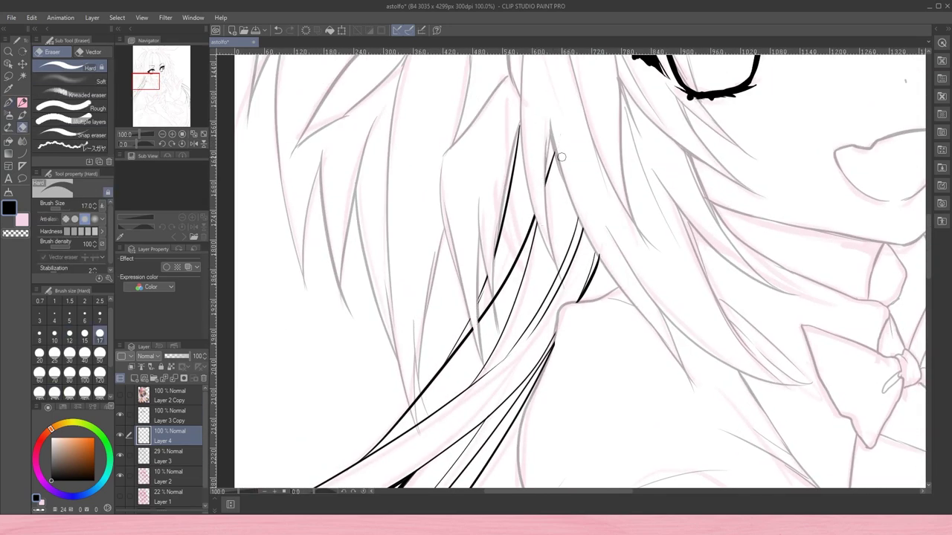
left_click_drag(432, 396, 502, 333)
scroll(502, 340, "down", 4)
key("ctrl+e")
- Clean up the line ends and gaps around the raised hand and wrist on Layer 3 with eraser and G-pen
scroll(165, 138, "up", 5)
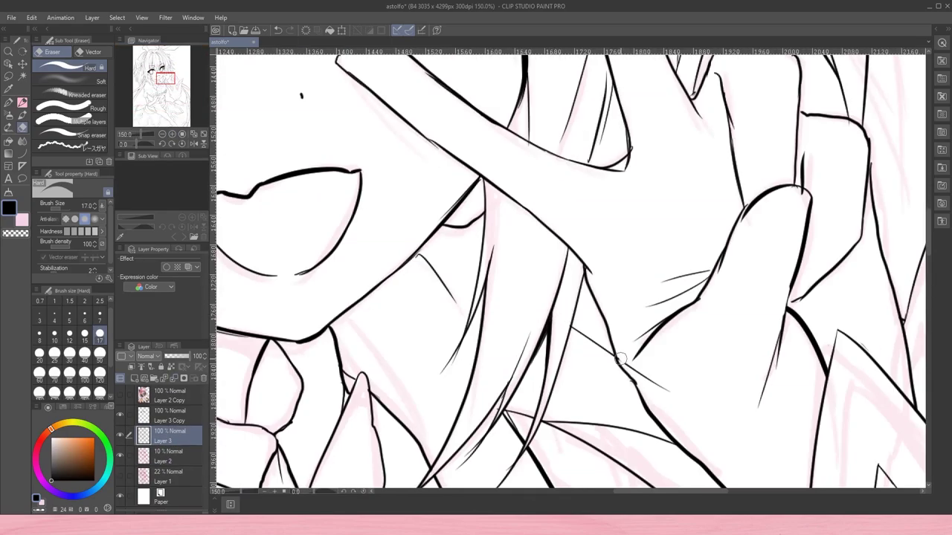
left_click(9, 103)
left_click_drag(482, 294, 523, 334)
scroll(198, 144, "down", 5)
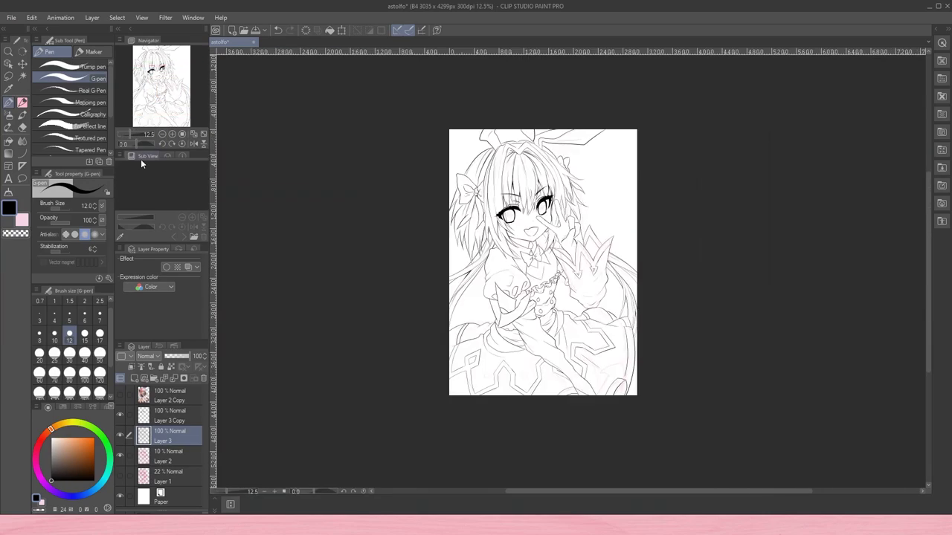
- Trim overshooting lines and close gaps around the hair crown and headband on Layer 3 with eraser and G-pen
scroll(165, 111, "up", 4)
left_click_drag(135, 125, 134, 105)
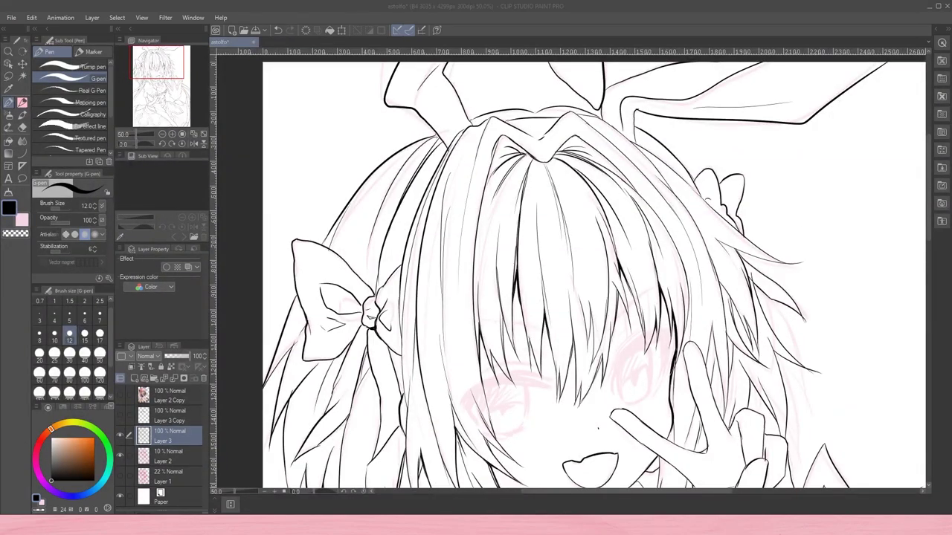
scroll(540, 130, "up", 5)
key("e")
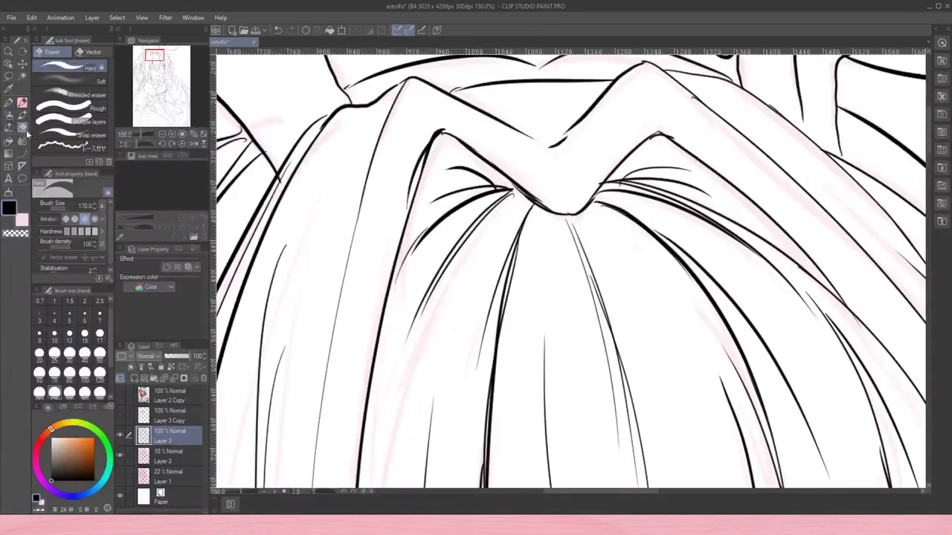
left_click_drag(275, 188, 506, 221)
key("p")
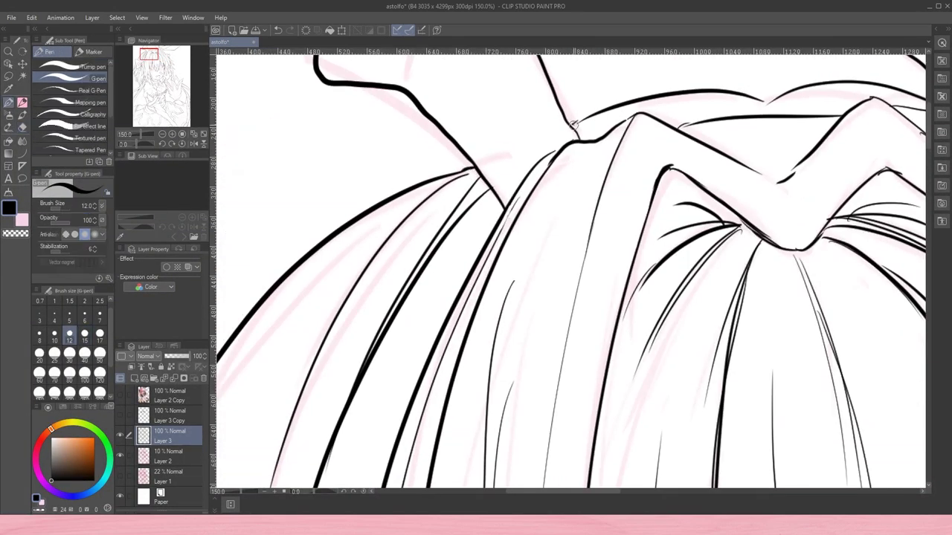
left_click_drag(715, 218, 588, 200)
key("e")
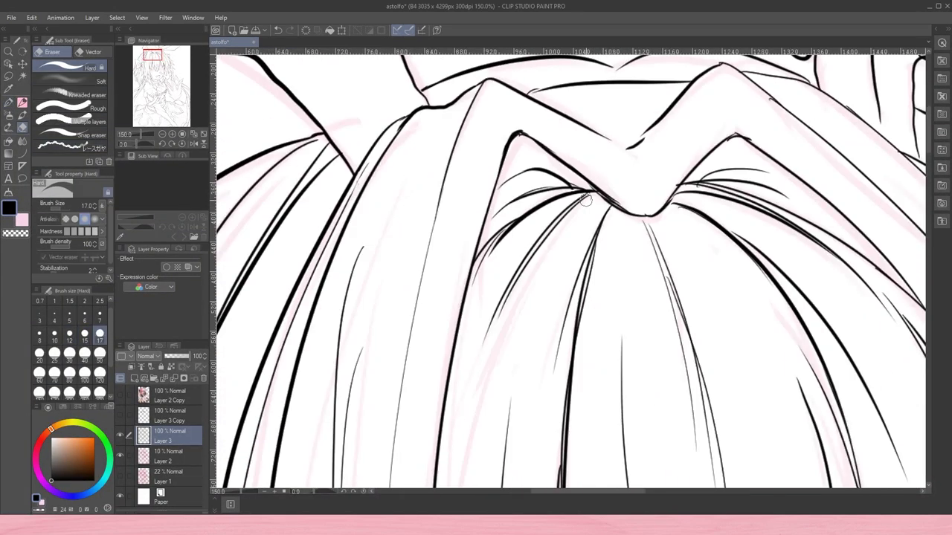
left_click_drag(756, 155, 615, 211)
key("p")
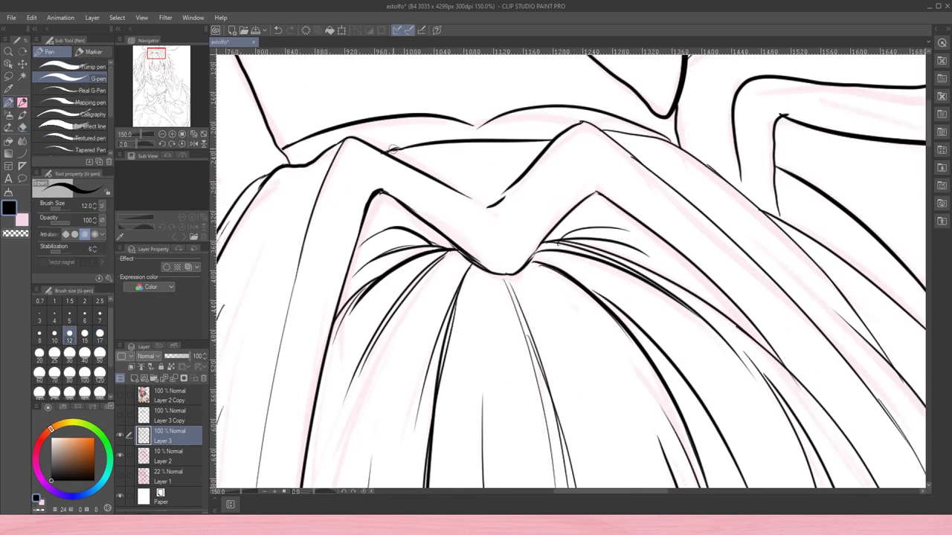
- Thicken the line junctions of the crown hair and bangs with the G-pen at size 12
left_click_drag(689, 117, 524, 108)
left_click_drag(378, 278, 565, 97)
mouse_move(617, 218)
left_mouse_down()
mouse_move(573, 316)
mouse_move(583, 179)
left_mouse_up()
left_click_drag(422, 175, 416, 350)
mouse_move(424, 286)
left_mouse_down()
mouse_move(440, 401)
mouse_move(452, 267)
mouse_move(385, 386)
mouse_move(390, 286)
left_mouse_up()
left_click_drag(587, 312, 576, 394)
left_click_drag(722, 167, 725, 202)
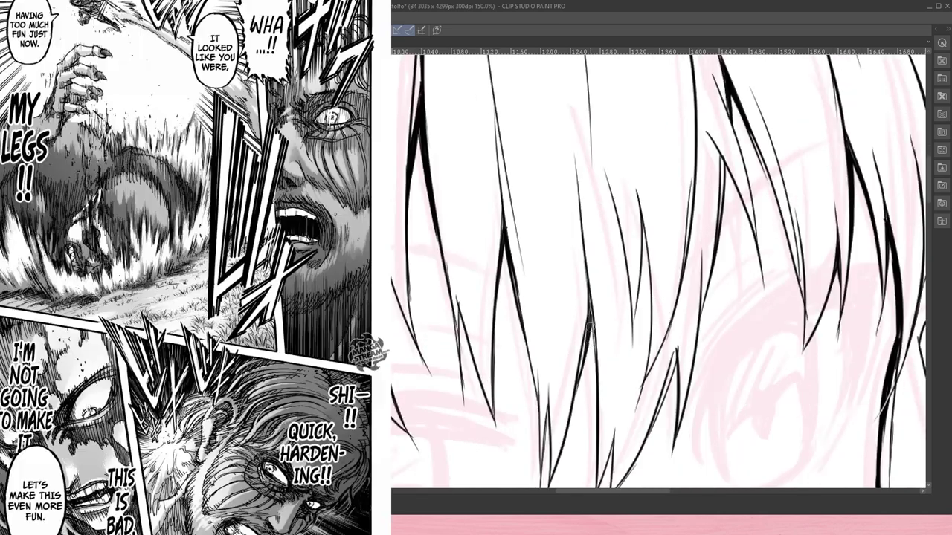
left_click_drag(669, 297, 520, 257)
- Erase stray line ends at the tips of the bangs and around the fingers of the raised hand
key("e")
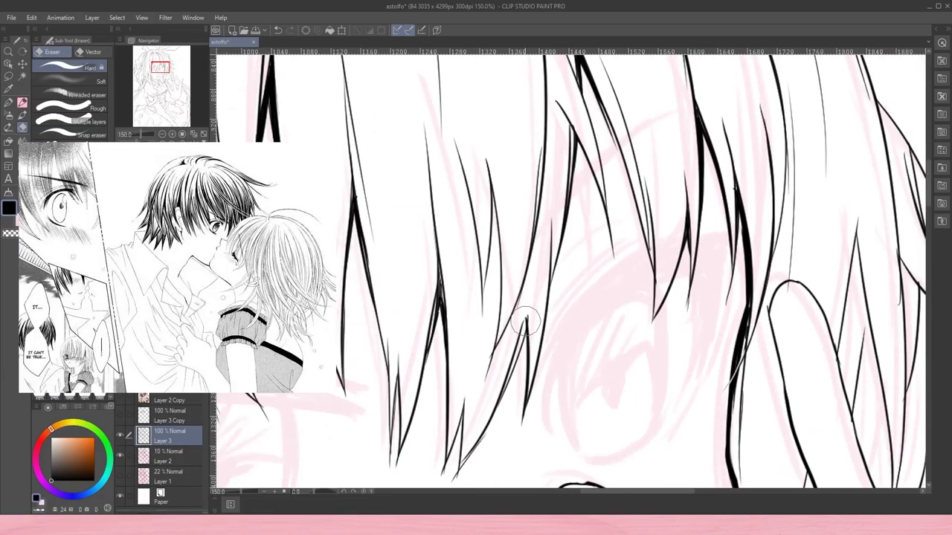
left_click_drag(476, 458, 517, 361)
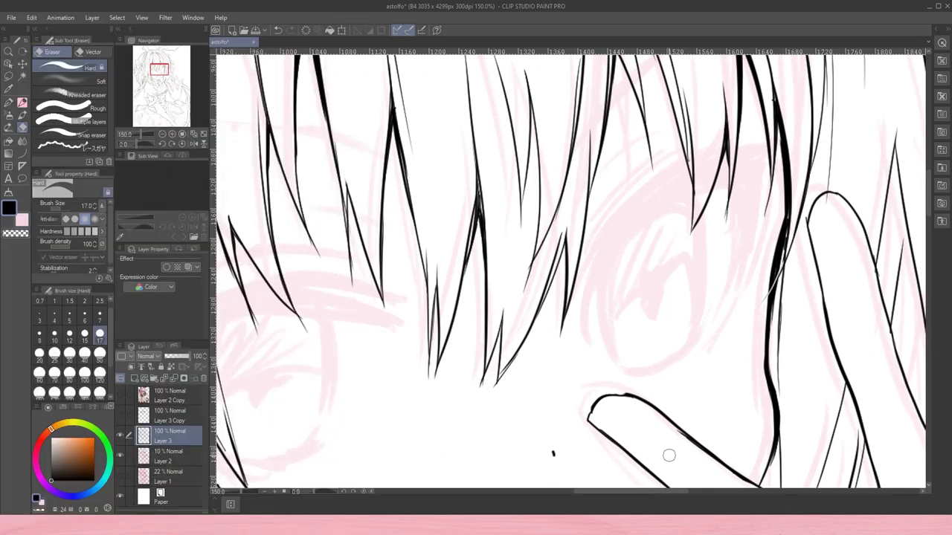
left_click_drag(667, 452, 497, 332)
mouse_move(704, 410)
left_mouse_down()
mouse_move(625, 405)
mouse_move(553, 275)
left_mouse_up()
key("p")
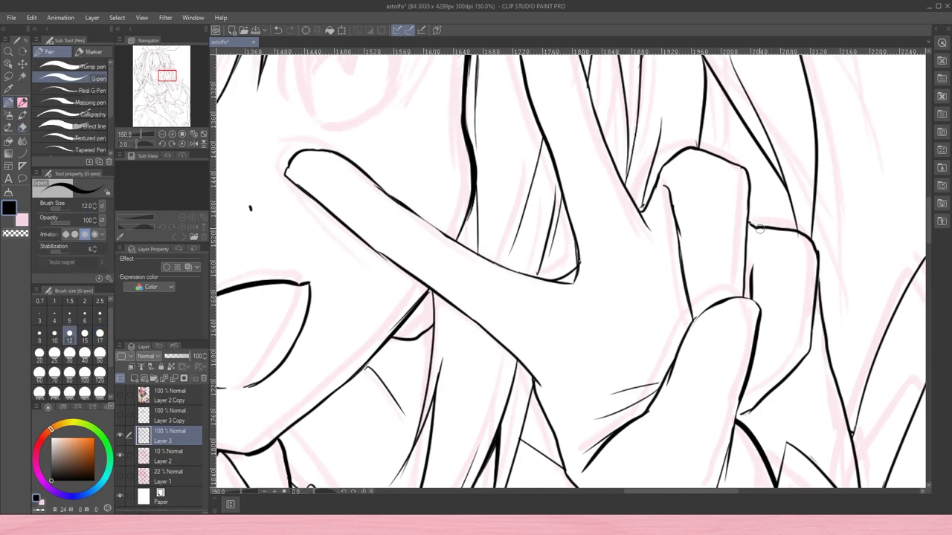
- Thicken the hair line junctions around the left shoulder on Layer 3, and hide the pink sketch on Layer 2
scroll(427, 212, "down", 4)
scroll(365, 296, "up", 4)
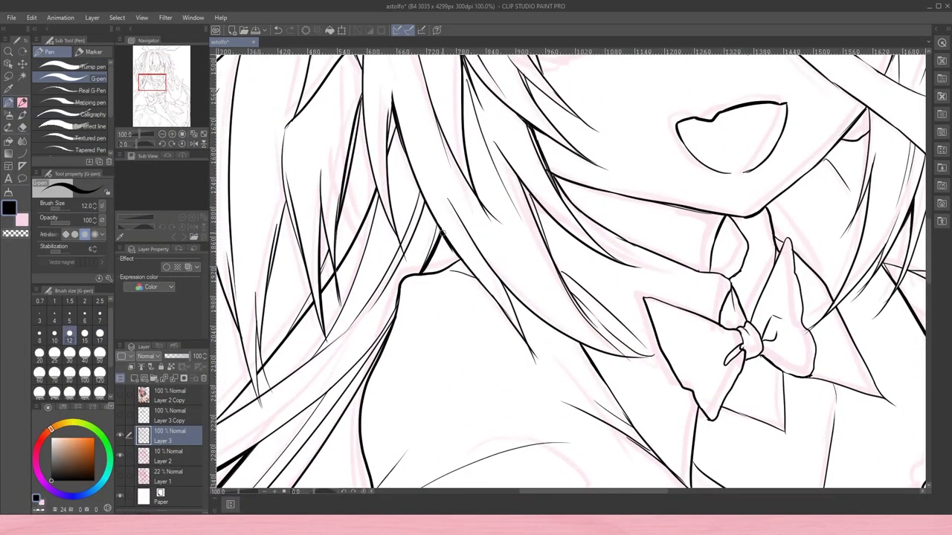
left_click_drag(371, 108, 446, 141)
left_click_drag(423, 322, 520, 223)
left_click_drag(417, 223, 402, 461)
left_click_drag(411, 273, 394, 461)
left_click(150, 58)
left_click(165, 135)
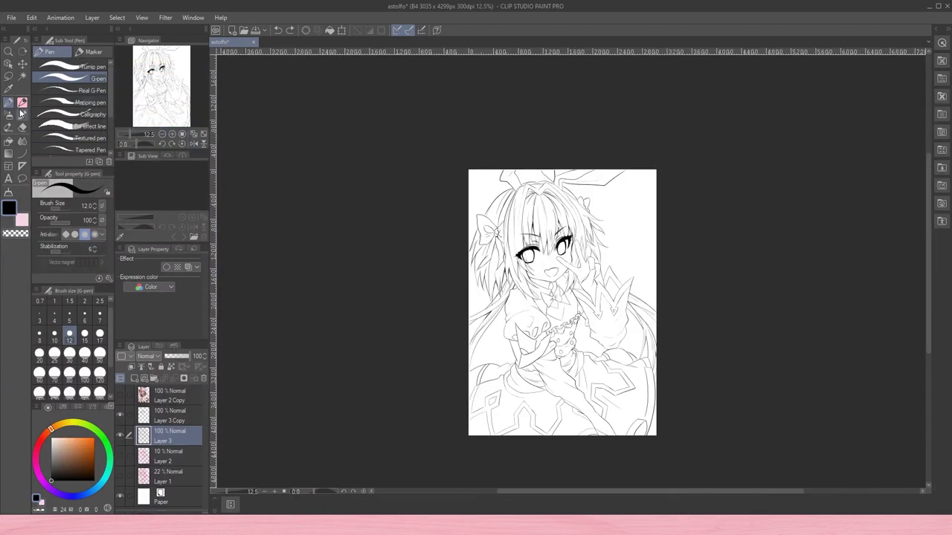
left_click(21, 113)
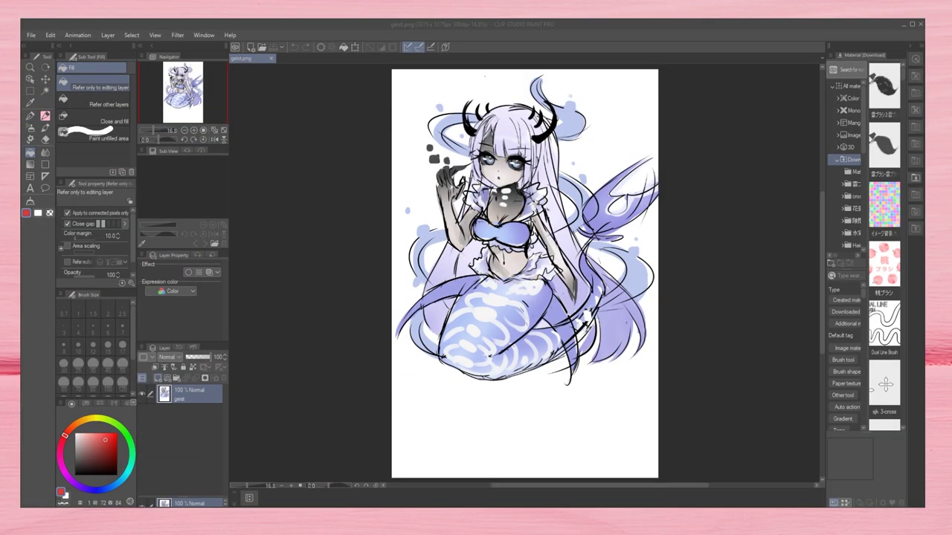
- In geist.png, add a white-filled layer beneath the mermaid sketch and lower the geist layer's opacity to 23%
key("ctrl+shift+n")
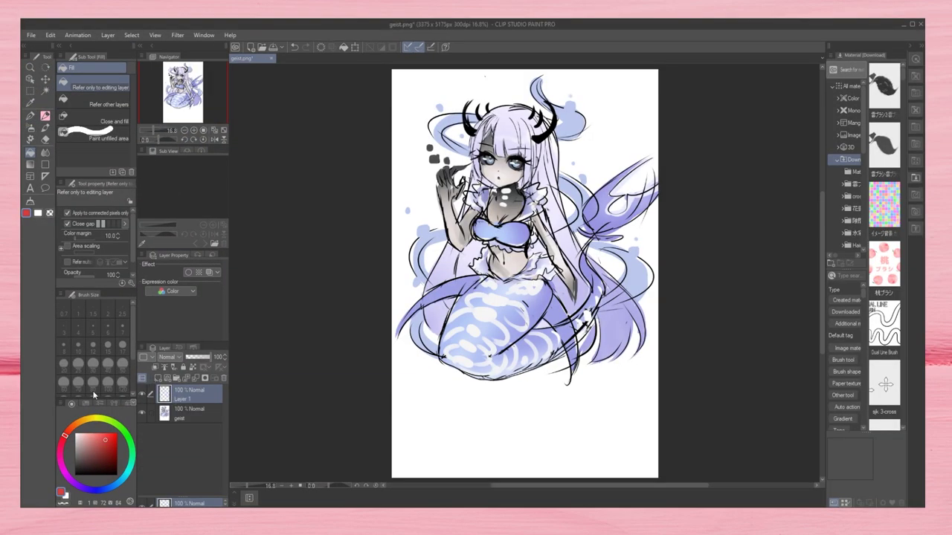
key("p")
mouse_move(581, 82)
left_mouse_down()
mouse_move(620, 131)
mouse_move(561, 156)
left_mouse_up()
mouse_move(405, 349)
left_mouse_down()
mouse_move(493, 372)
mouse_move(554, 413)
left_mouse_up()
key("Delete")
key("g")
left_click(443, 416)
left_click(189, 393)
left_click_drag(216, 357, 195, 379)
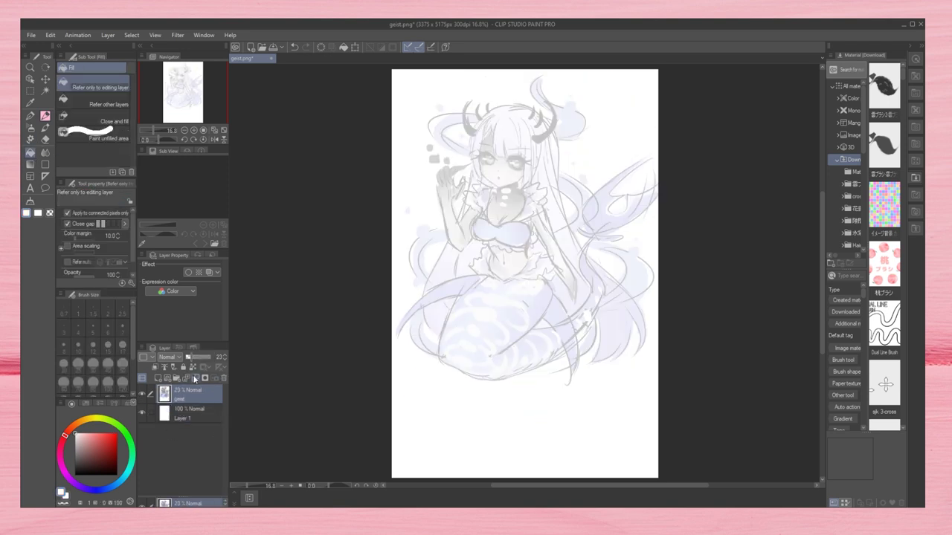
- On a new layer above geist, sketch the head shape and face guide lines in red with the SU-Cream Pencil at size 17
key("p")
key("ctrl+plus")
key("ctrl+plus")
key("ctrl+plus")
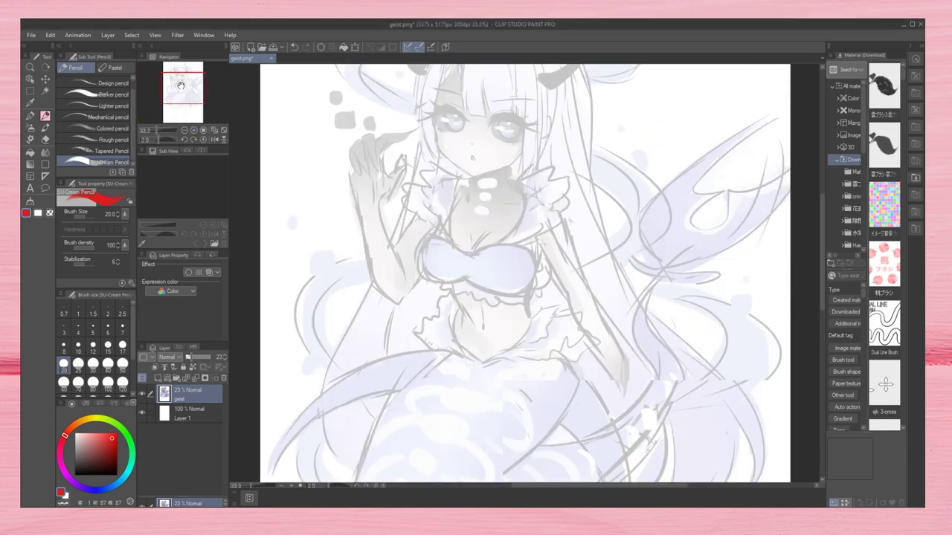
left_click(123, 345)
key("ctrl+shift+n")
mouse_move(413, 186)
left_mouse_down()
mouse_move(559, 81)
mouse_move(553, 279)
left_mouse_up()
mouse_move(430, 100)
left_mouse_down()
mouse_move(425, 286)
mouse_move(520, 316)
mouse_move(594, 232)
left_mouse_up()
left_click(214, 139)
mouse_move(416, 216)
left_mouse_down()
mouse_move(407, 252)
mouse_move(701, 208)
left_mouse_up()
left_click_drag(529, 72, 580, 355)
- Sketch the neck and refine the jaw and ears of the red construction head, checking it with the canvas flipped
left_click_drag(525, 304, 525, 341)
left_click_drag(579, 348, 585, 364)
left_click_drag(577, 332, 648, 319)
left_click(213, 139)
left_click_drag(525, 313, 612, 360)
- Sketch the collarbone line, the tapering ribcage and the shoulder ovals in red below the neck
scroll(526, 272, "down", 2)
left_click_drag(486, 273, 558, 269)
mouse_move(473, 273)
left_mouse_down()
mouse_move(489, 327)
mouse_move(542, 350)
left_mouse_up()
left_click_drag(572, 279, 529, 346)
left_click_drag(462, 250, 476, 281)
left_click_drag(557, 266, 566, 298)
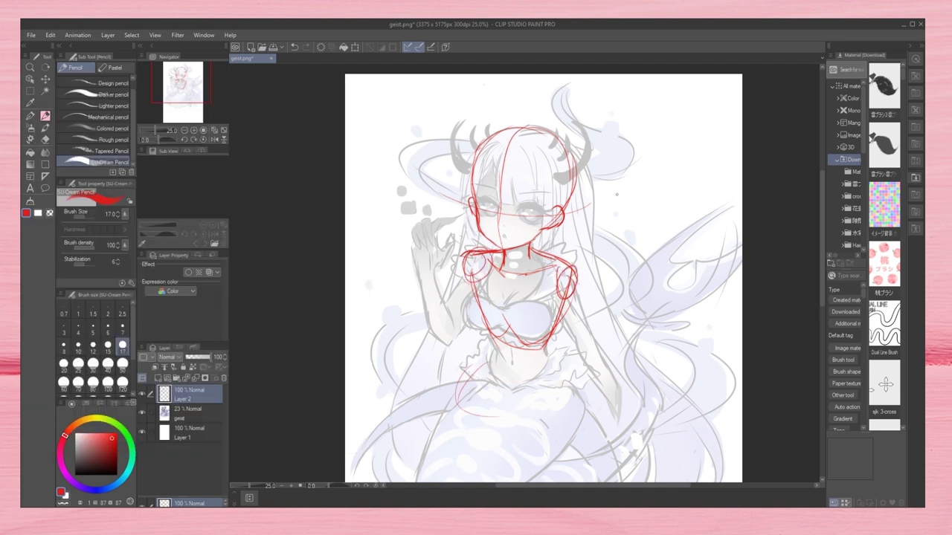
- Sketch the upper arms, the raised forearm with elbow and palm ovals, and the waist lines in red, checking with the canvas flipped
left_click_drag(482, 298, 451, 345)
left_click(213, 139)
left_click_drag(477, 190, 590, 179)
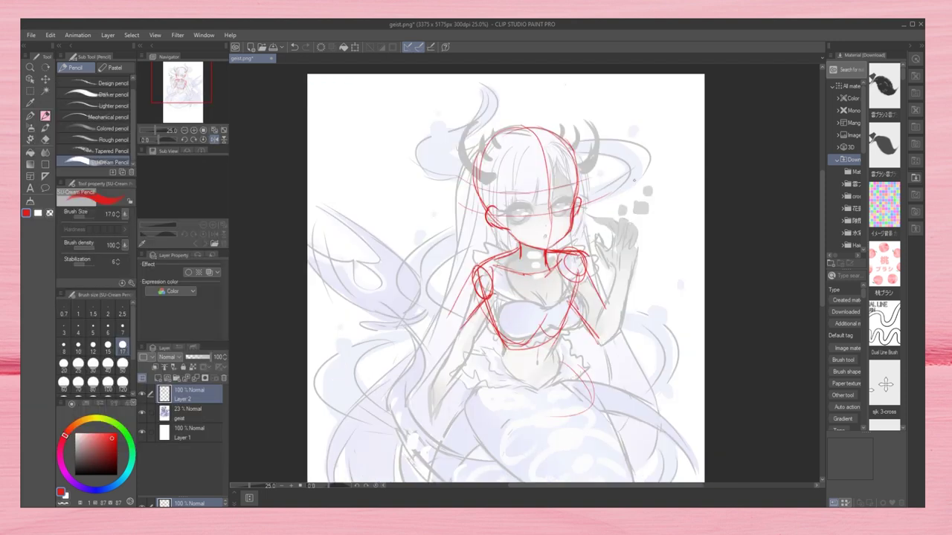
mouse_move(620, 237)
left_mouse_down()
mouse_move(632, 272)
mouse_move(614, 331)
left_mouse_up()
left_click_drag(603, 311, 607, 344)
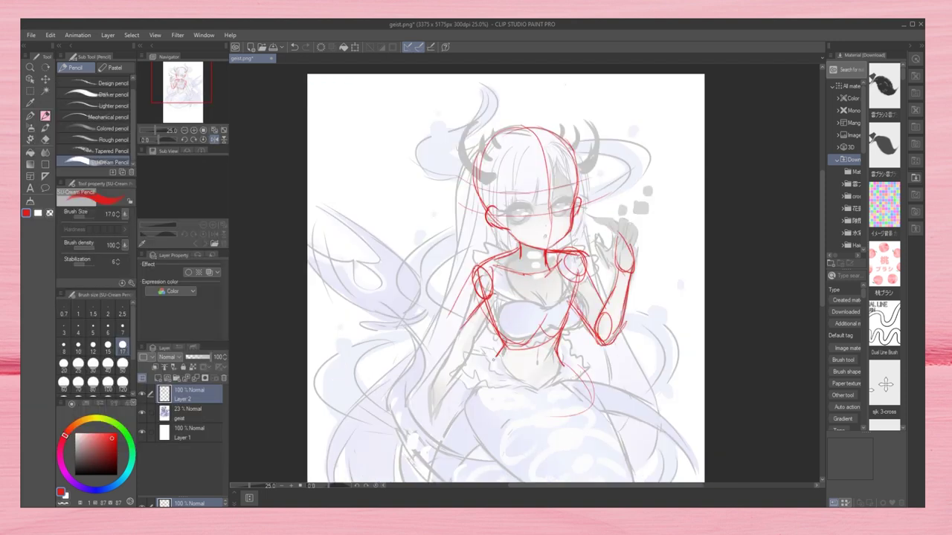
left_click(214, 139)
left_click_drag(467, 277, 500, 331)
left_click_drag(556, 310, 503, 341)
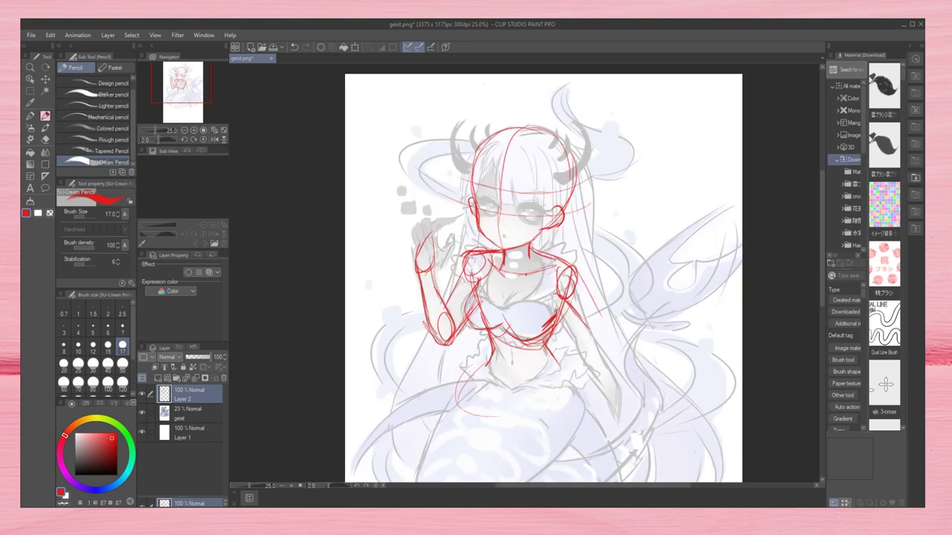
- Lower the opacity of Layer 2 to 32% and geist to 13%, and add a new layer on top
left_click_drag(212, 357, 192, 355)
key("ctrl+plus")
key("ctrl+shift+n")
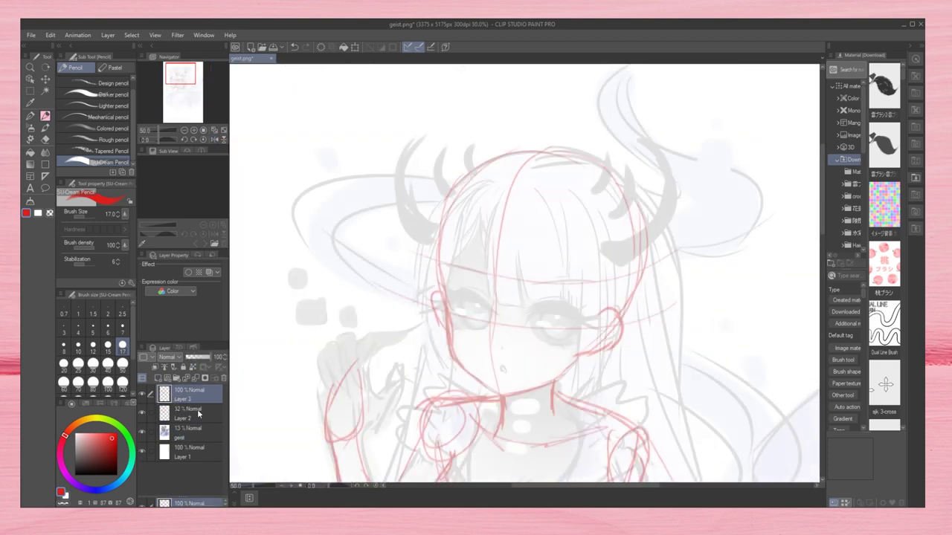
- Sketch both eyes with solid red upper lashes and irises over the faded face guides, checking them with the canvas flipped
mouse_move(447, 282)
left_mouse_down()
mouse_move(487, 310)
mouse_move(484, 325)
left_mouse_up()
left_click_drag(465, 299, 488, 318)
key("h")
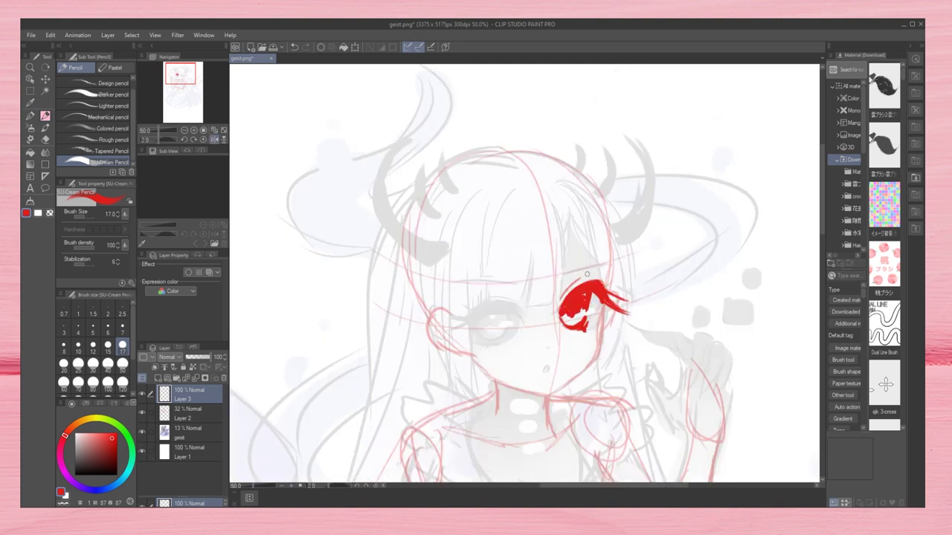
key("h")
mouse_move(528, 315)
left_mouse_down()
mouse_move(588, 302)
mouse_move(587, 334)
left_mouse_up()
mouse_move(549, 308)
left_mouse_down()
mouse_move(545, 335)
mouse_move(583, 339)
mouse_move(557, 324)
mouse_move(581, 327)
left_mouse_up()
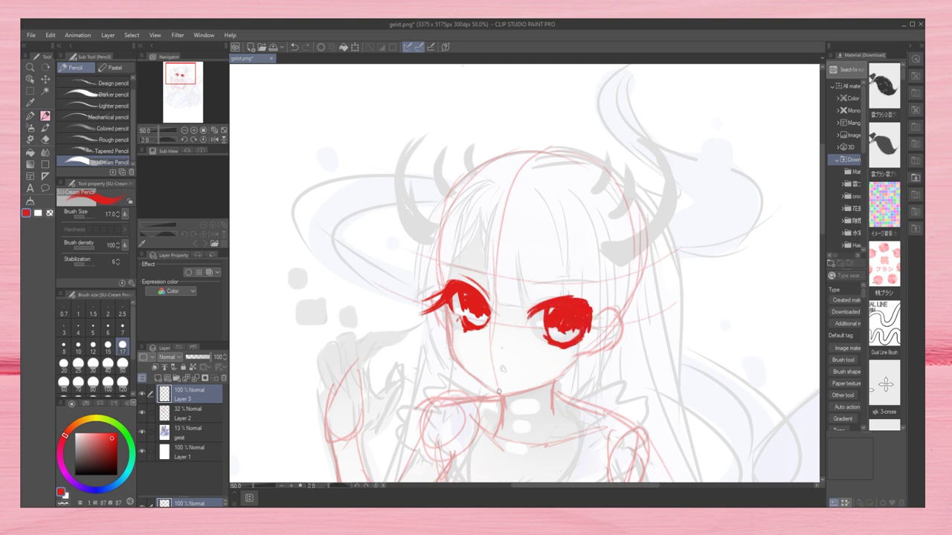
- Erase and redraw parts of the ear-side eye in red, extending its outer lashes to match the other eye
key("h")
mouse_move(481, 320)
left_mouse_down()
mouse_move(526, 305)
mouse_move(438, 327)
mouse_move(484, 293)
left_mouse_up()
left_click(46, 140)
mouse_move(461, 343)
left_mouse_down()
mouse_move(504, 309)
mouse_move(559, 349)
mouse_move(580, 312)
mouse_move(572, 333)
left_mouse_up()
key("h")
key("p")
left_click_drag(526, 286, 587, 330)
key("h")
- Hide the geist layer and adjust the sketched eyes with a scale/rotate transform of a rectangular selection
key("m")
left_click(142, 431)
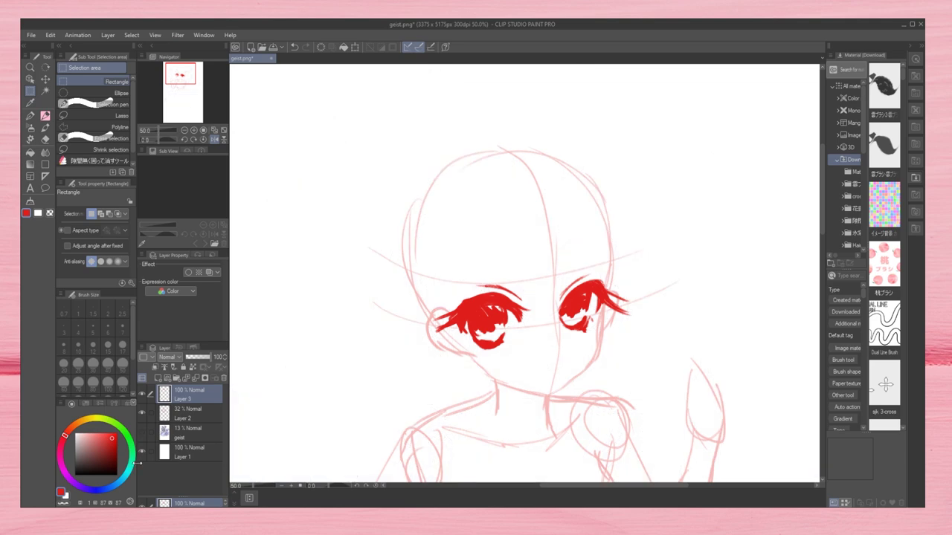
key("ctrl+t")
key("h")
scroll(587, 304, "up", 1)
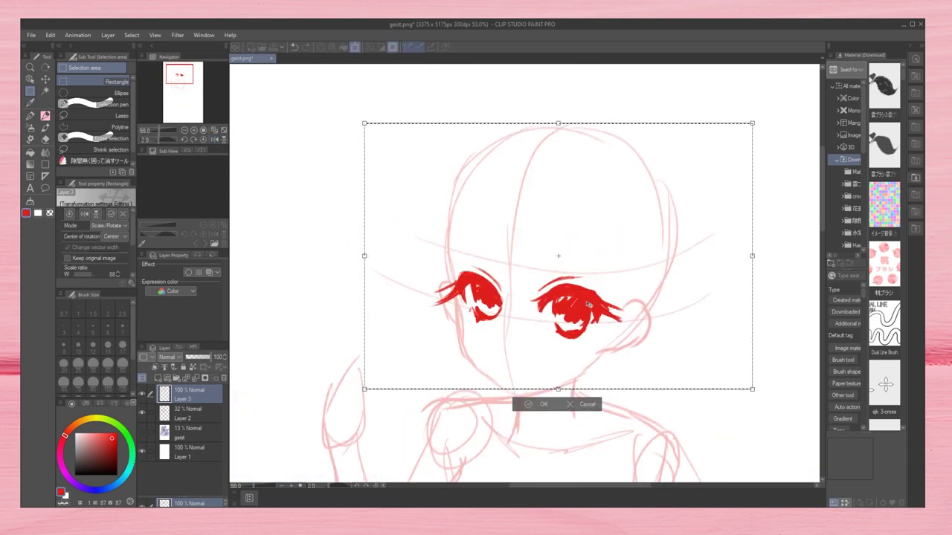
left_click(540, 404)
- Clean up the ear-side eye with the eraser and mark the small nose and mouth with the SU-Cream Pencil
key("e")
mouse_move(547, 283)
left_mouse_down()
mouse_move(587, 305)
mouse_move(574, 286)
mouse_move(596, 321)
mouse_move(629, 319)
left_mouse_up()
key("p")
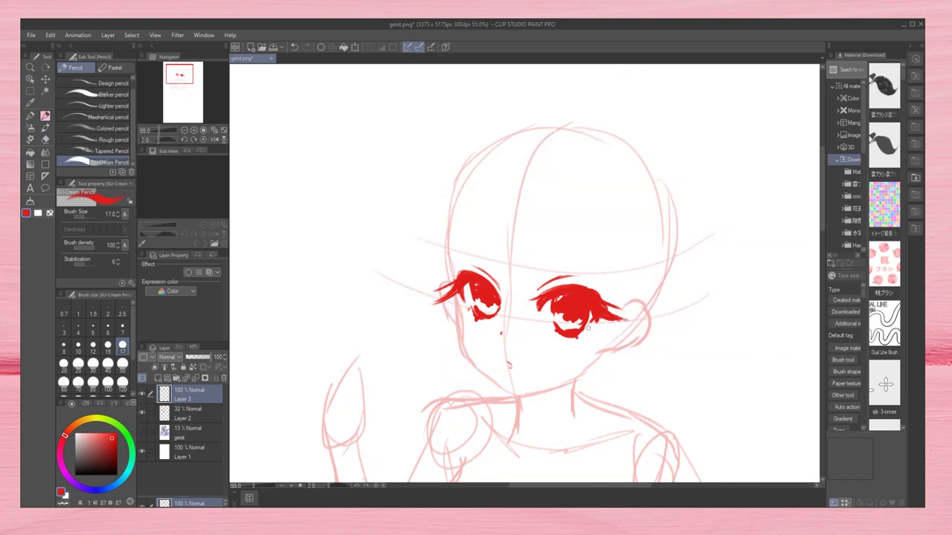
- Sketch the central bangs in red as long strands falling from the crown to just above the eyes
left_click_drag(519, 151, 497, 246)
mouse_move(514, 165)
left_mouse_down()
mouse_move(494, 301)
mouse_move(513, 303)
left_mouse_up()
left_click_drag(541, 172, 530, 294)
left_click_drag(569, 161, 582, 285)
left_click_drag(556, 244, 566, 286)
key("h")
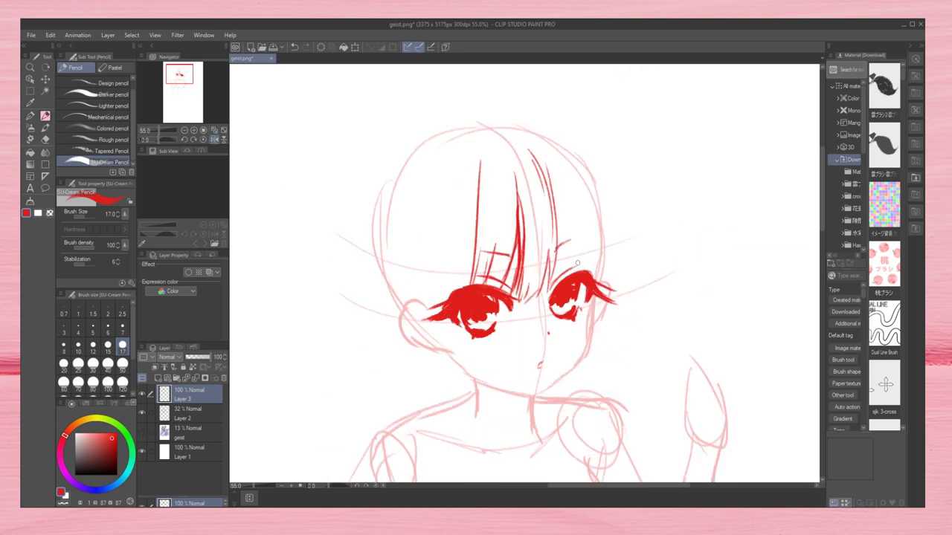
- Draw the hair parting at the crown and the strands curving down the forehead in red, in the flipped view
mouse_move(535, 133)
left_mouse_down()
mouse_move(509, 160)
mouse_move(461, 282)
left_mouse_up()
left_click_drag(503, 127, 468, 147)
left_click_drag(537, 121, 497, 133)
key("h")
- Check the geist reference and sketch the ear-side hair lock in red from the crown down past the jaw
left_click(142, 432)
left_click(142, 433)
left_click_drag(587, 140, 578, 375)
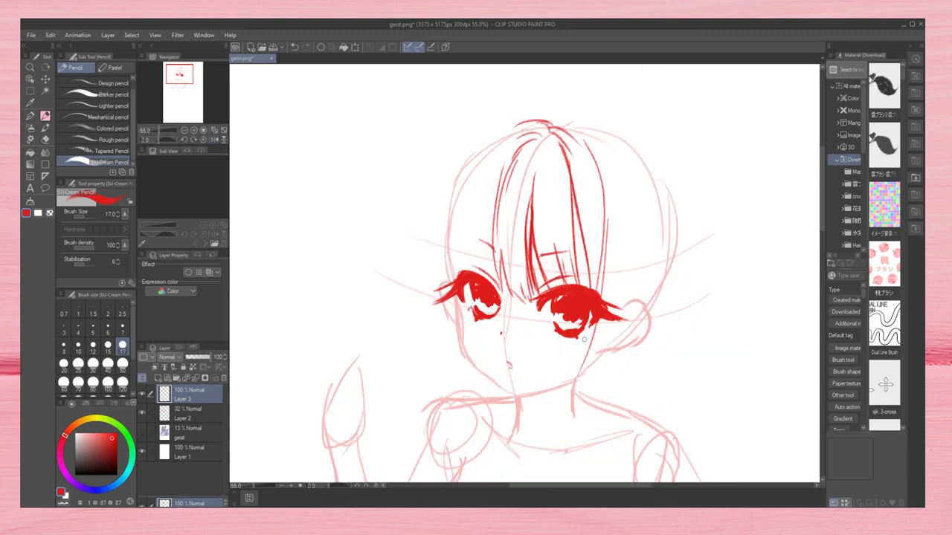
mouse_move(596, 324)
left_mouse_down()
mouse_move(610, 364)
mouse_move(563, 403)
left_mouse_up()
left_click_drag(611, 135, 604, 391)
- Check the geist reference and sketch the hair lock and outer hair contour on the far side of the face
left_click(142, 432)
left_click(142, 432)
left_click_drag(494, 150, 451, 350)
left_click_drag(472, 292, 440, 385)
left_click_drag(527, 131, 461, 197)
left_click_drag(508, 141, 429, 381)
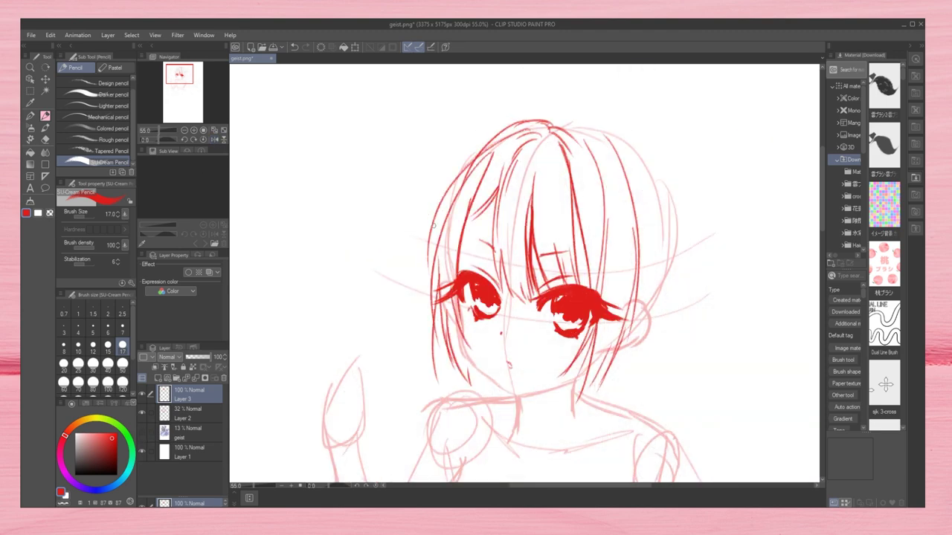
left_click_drag(442, 227, 428, 335)
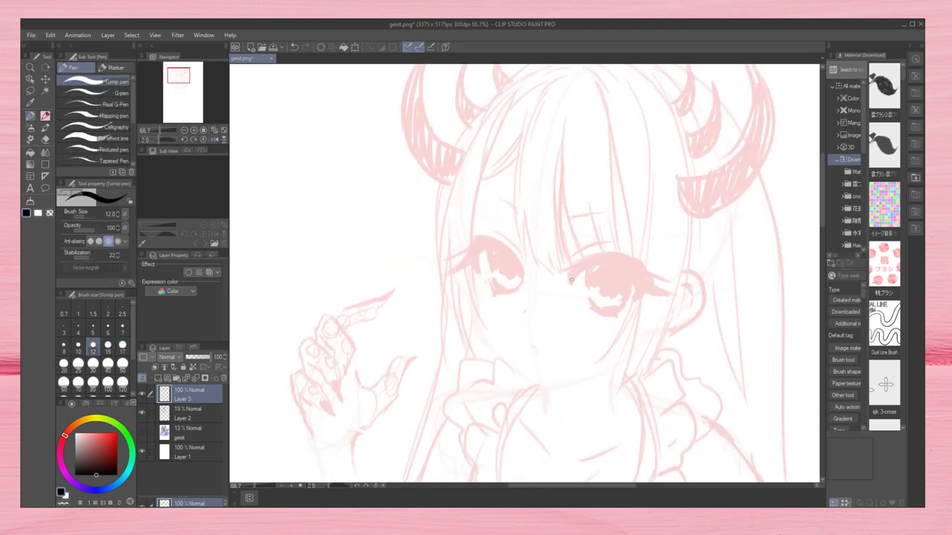
- Outline the ear-side eye's upper lash in black with the size 12 Turnip pen and fill it with black
mouse_move(573, 281)
left_mouse_down()
mouse_move(637, 277)
mouse_move(637, 296)
mouse_move(645, 292)
mouse_move(583, 262)
mouse_move(631, 261)
left_mouse_up()
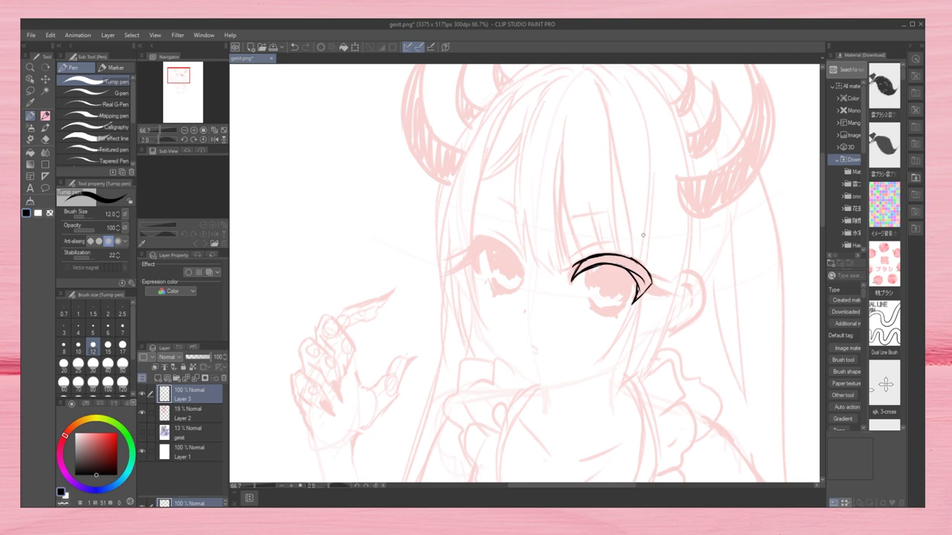
key("g")
left_click(595, 281)
key("ctrl+z")
left_click(142, 413)
left_click(141, 432)
left_click(142, 451)
left_click(584, 274)
left_click(141, 414)
left_click(142, 432)
key("p")
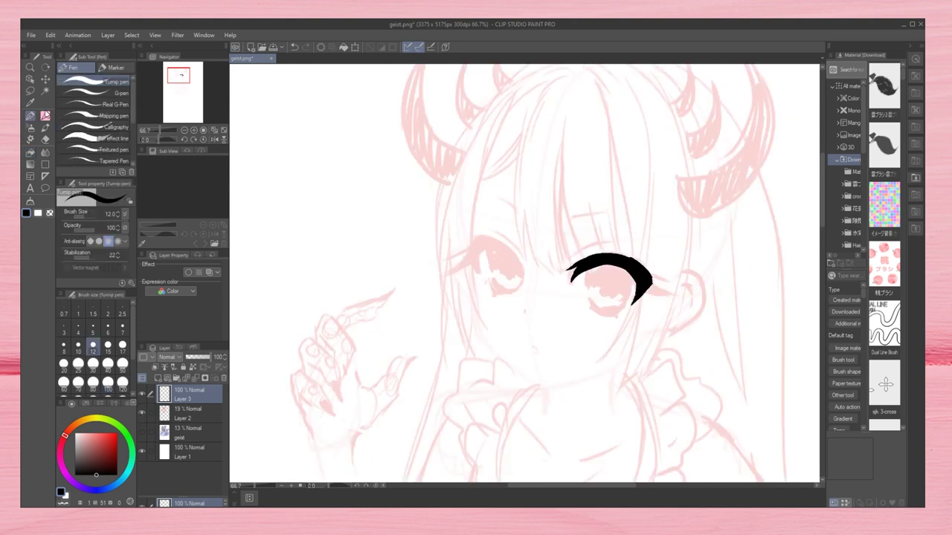
- Ink and fill the far eye's upper lash in black and add pointed outer lashes to both eyes
mouse_move(502, 243)
left_mouse_down()
mouse_move(522, 269)
mouse_move(547, 247)
mouse_move(577, 276)
left_mouse_up()
left_click(214, 139)
left_click_drag(569, 236, 609, 276)
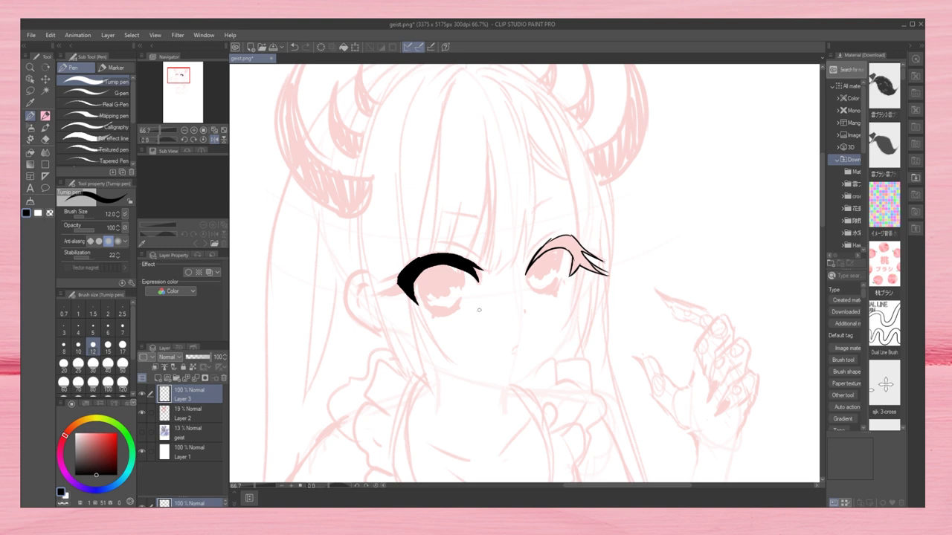
left_click_drag(403, 289, 368, 296)
left_click_drag(406, 269, 371, 294)
left_click(142, 414)
mouse_move(520, 277)
left_mouse_down()
mouse_move(587, 260)
mouse_move(610, 273)
left_mouse_up()
left_click(142, 413)
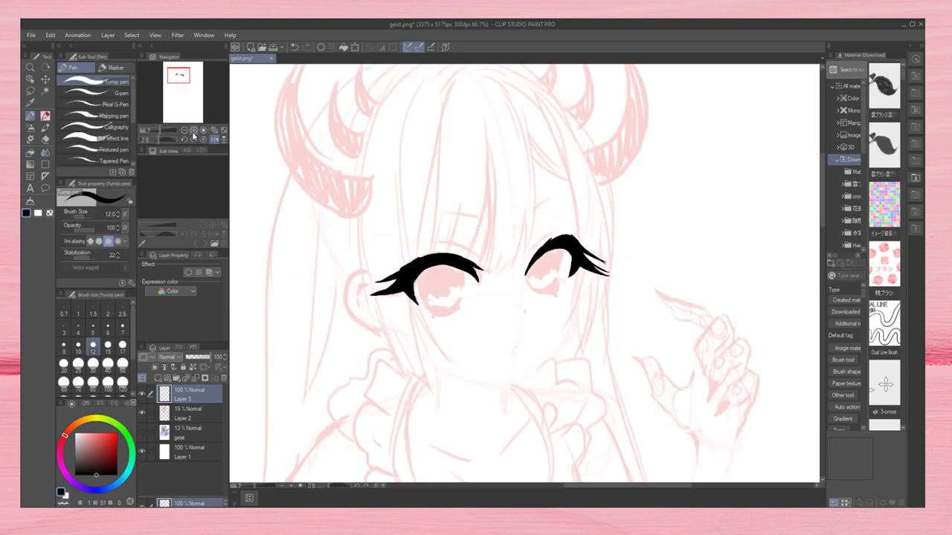
- Ink the far eye's iris outline, lower lash and fine lash strokes along its upper lid
left_click(195, 129)
mouse_move(529, 260)
left_mouse_down()
mouse_move(547, 312)
mouse_move(588, 293)
mouse_move(601, 255)
left_mouse_up()
mouse_move(605, 221)
left_mouse_down()
mouse_move(599, 277)
mouse_move(550, 312)
left_mouse_up()
mouse_move(599, 273)
left_mouse_down()
mouse_move(563, 312)
mouse_move(581, 313)
mouse_move(588, 311)
mouse_move(531, 291)
left_mouse_up()
left_click_drag(602, 249, 608, 280)
left_click_drag(524, 272, 604, 189)
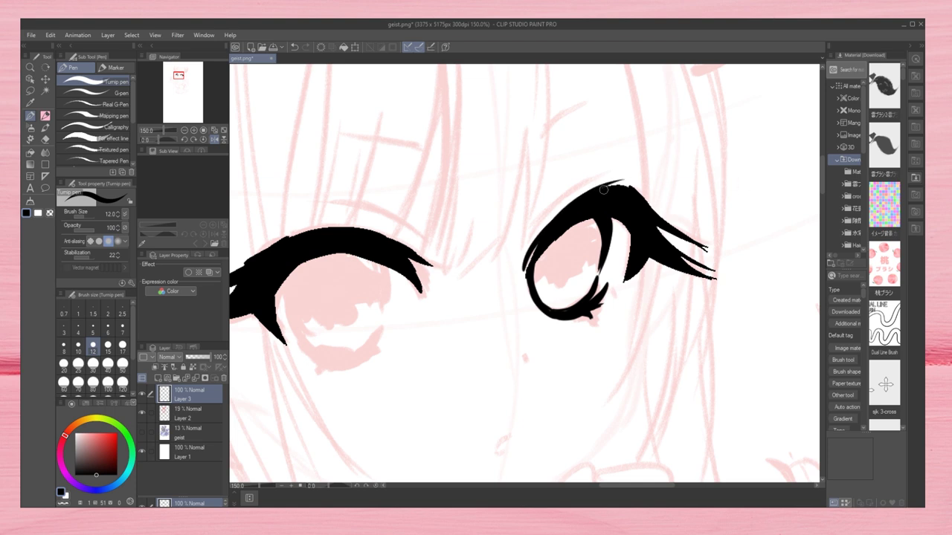
- Ink the ear-side eye's iris outline, lower lash and lid strokes in the unflipped view
key("h")
left_click(184, 130)
mouse_move(604, 247)
left_mouse_down()
mouse_move(720, 267)
mouse_move(755, 286)
left_mouse_up()
mouse_move(617, 267)
left_mouse_down()
mouse_move(623, 311)
mouse_move(669, 319)
left_mouse_up()
mouse_move(680, 273)
left_mouse_down()
mouse_move(672, 321)
mouse_move(654, 335)
mouse_move(669, 334)
left_mouse_up()
left_click_drag(617, 318, 670, 342)
mouse_move(591, 253)
left_mouse_down()
mouse_move(659, 235)
mouse_move(653, 243)
mouse_move(691, 250)
left_mouse_up()
- Ink the two short eyebrows above the eyes in black
left_click_drag(592, 188, 659, 186)
left_click_drag(469, 160, 523, 180)
scroll(545, 393, "down", 3)
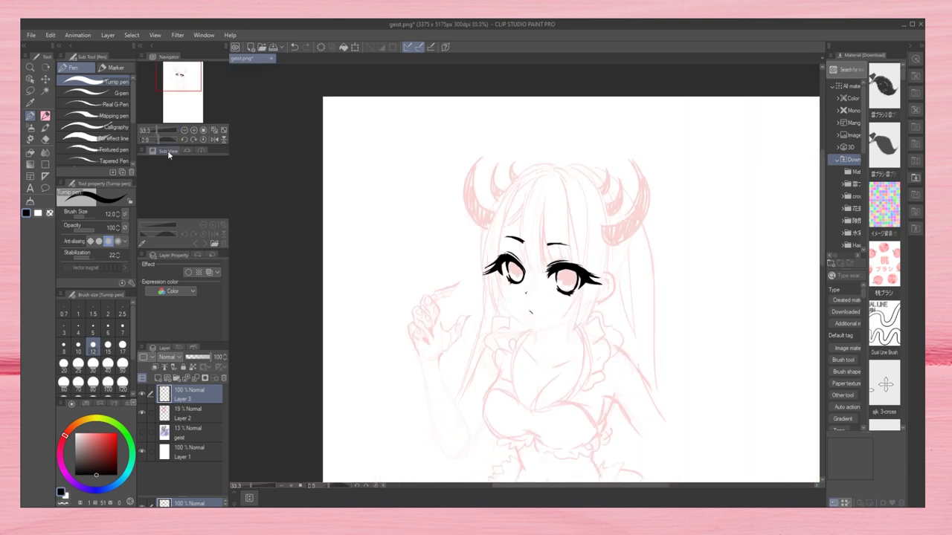
- Ink the parting and central bang strands in black with the Turnip pen at size 10, redoing unsatisfactory strokes
scroll(572, 123, "up", 2)
mouse_move(562, 143)
left_mouse_down()
mouse_move(583, 169)
mouse_move(606, 309)
left_mouse_up()
left_click_drag(535, 136, 447, 234)
key("ctrl+z")
mouse_move(538, 135)
left_mouse_down()
mouse_move(446, 232)
mouse_move(487, 158)
mouse_move(445, 242)
mouse_move(484, 224)
mouse_move(493, 329)
left_mouse_up()
key("ctrl+z")
left_click_drag(493, 266, 506, 330)
left_click_drag(527, 259, 512, 332)
left_click_drag(529, 177, 527, 312)
- Ink the shorter bang strands over the forehead and the crossing strand on the far side of the face
left_click_drag(582, 247, 578, 315)
key("ctrl+z")
left_click_drag(567, 187, 573, 248)
left_click_drag(530, 136, 497, 173)
key("ctrl+z")
mouse_move(491, 207)
left_mouse_down()
mouse_move(444, 245)
mouse_move(436, 294)
left_mouse_up()
- Flip the canvas and ink long bang strands on the ear side, trying curved outer hair strokes from the crown
left_click(213, 139)
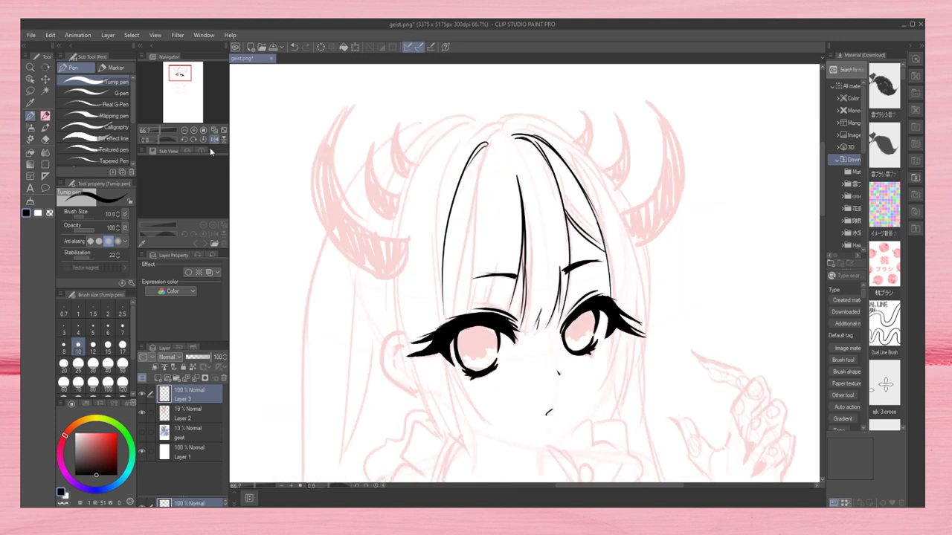
left_click_drag(493, 143, 467, 315)
left_click_drag(469, 242, 460, 315)
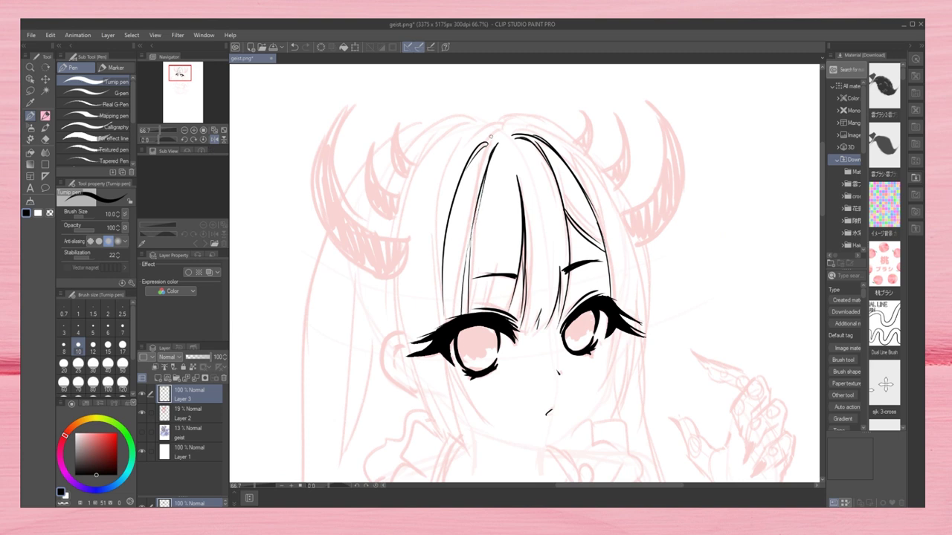
left_click_drag(494, 128, 440, 165)
key("ctrl+z")
mouse_move(497, 122)
left_mouse_down()
mouse_move(467, 140)
mouse_move(443, 179)
mouse_move(426, 153)
mouse_move(400, 281)
left_mouse_up()
key("ctrl+z")
- Ink the ear-side hair lock and its outer contour from the crown to its pointed tips beside the jaw
left_click(184, 130)
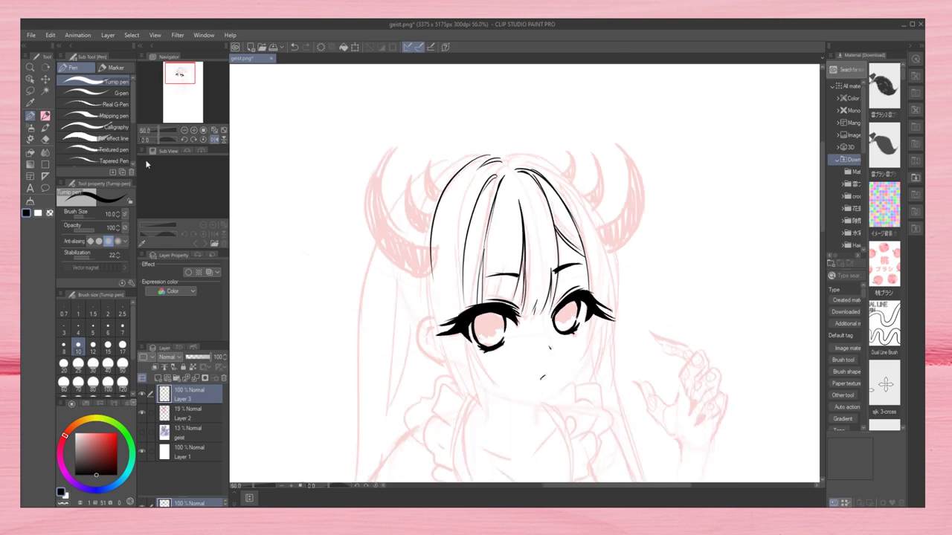
left_click(212, 141)
left_click_drag(591, 242, 556, 377)
left_click_drag(585, 340, 569, 410)
key("ctrl+z")
mouse_move(598, 372)
left_mouse_down()
mouse_move(568, 409)
mouse_move(592, 388)
left_mouse_up()
left_click_drag(581, 162, 601, 387)
key("ctrl+z")
left_click_drag(565, 158, 614, 311)
left_click_drag(582, 217, 576, 306)
- Ink the far-side hair contour and the pointed strands beside the cheek, plus an extra strand in the ear-side lock
left_click(482, 355)
mouse_move(541, 158)
left_mouse_down()
mouse_move(499, 162)
mouse_move(440, 301)
left_mouse_up()
left_click_drag(470, 328, 458, 382)
left_click_drag(439, 267, 450, 379)
key("ctrl+z")
left_click_drag(443, 301, 453, 382)
left_click_drag(462, 340, 451, 385)
left_click_drag(602, 244, 606, 323)
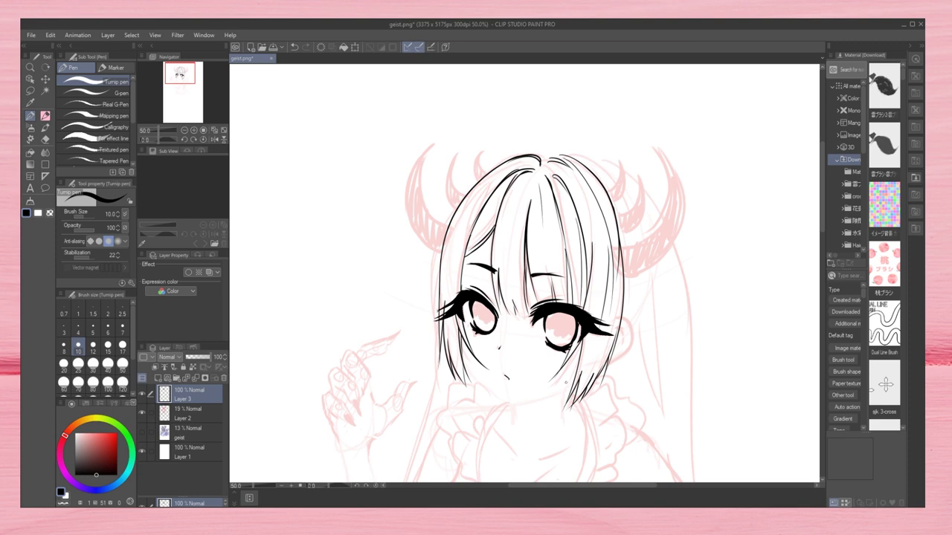
- Ink the jaw and chin line, the visible ear and the neck lines in black
key("ctrl+alt+0")
scroll(524, 275, "down", 3)
left_click_drag(461, 380, 652, 339)
left_click(214, 138)
left_click_drag(687, 239, 651, 331)
left_click_drag(682, 292, 625, 350)
left_click_drag(581, 379, 577, 445)
key("ctrl+minus")
left_click_drag(418, 226, 430, 283)
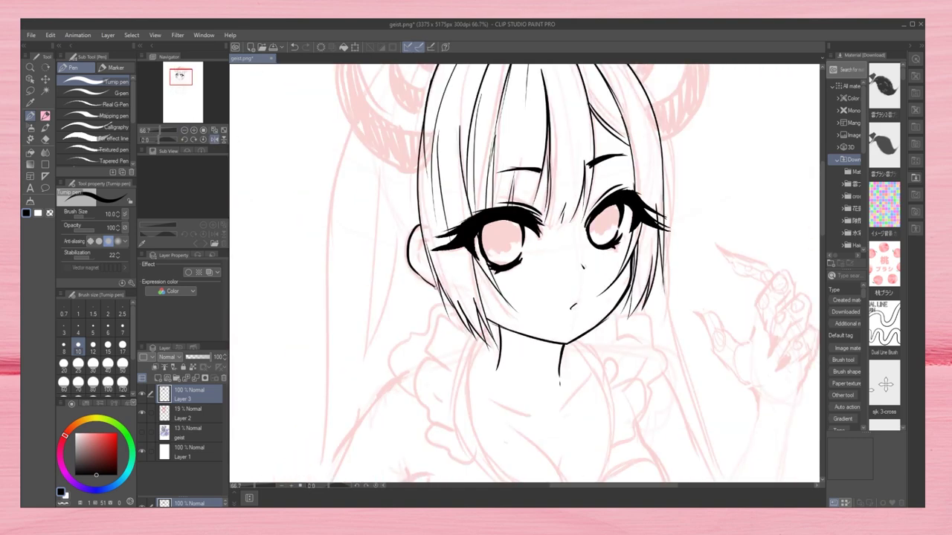
- Ink the curved neckline bands running from both sides of the neck down to the chest, redoing failed strokes
key("ctrl+minus")
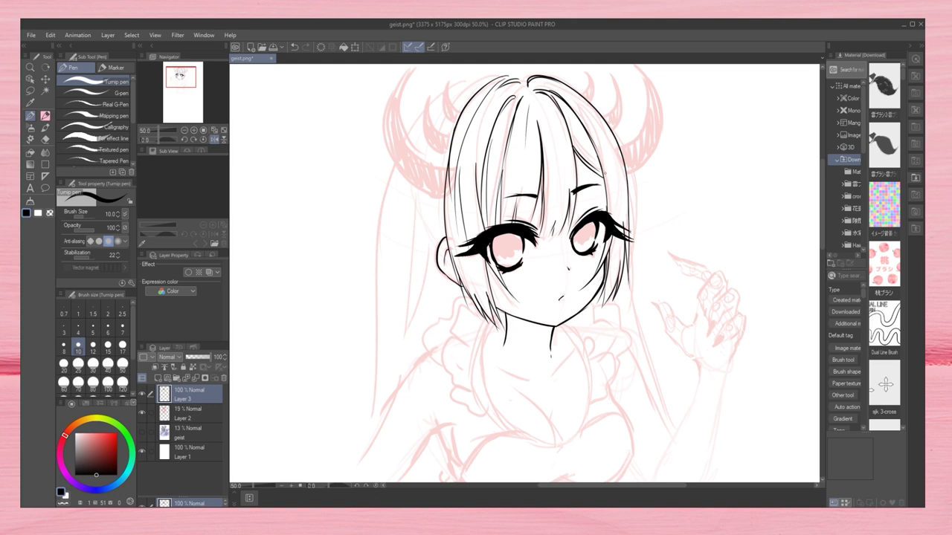
left_click_drag(562, 325, 589, 421)
key("ctrl+z")
key("ctrl+z")
mouse_move(567, 322)
left_mouse_down()
mouse_move(592, 391)
mouse_move(586, 430)
left_mouse_up()
mouse_move(506, 314)
left_mouse_down()
mouse_move(520, 429)
mouse_move(529, 435)
mouse_move(512, 433)
mouse_move(529, 416)
left_mouse_up()
key("ctrl+z")
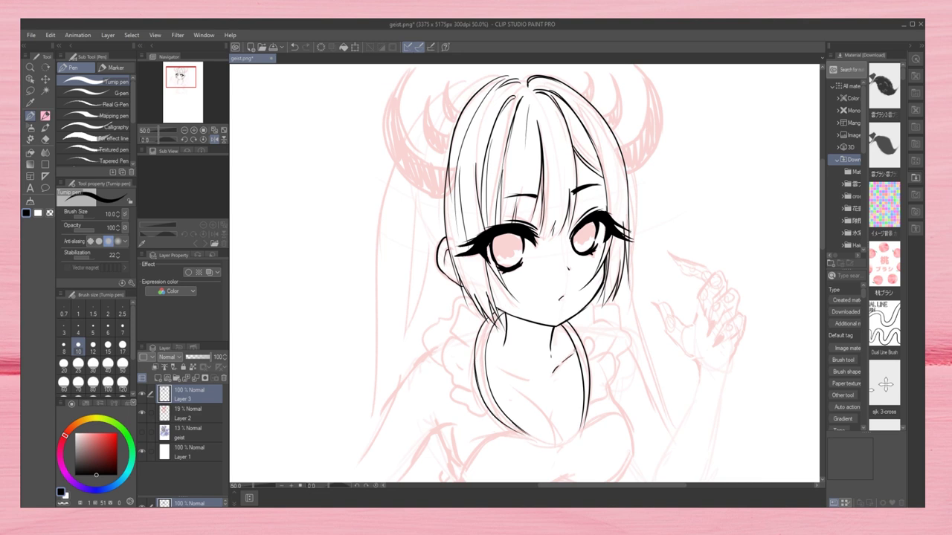
- Ink the inner ruffle folds in black along both neckline bands
left_click_drag(589, 309, 609, 333)
mouse_move(599, 333)
left_mouse_down()
mouse_move(586, 345)
mouse_move(595, 357)
left_mouse_up()
mouse_move(592, 354)
left_mouse_down()
mouse_move(607, 364)
mouse_move(593, 401)
left_mouse_up()
left_click_drag(607, 397, 592, 405)
left_click_drag(480, 304, 462, 319)
mouse_move(459, 307)
left_mouse_down()
mouse_move(471, 345)
mouse_move(447, 376)
left_mouse_up()
mouse_move(452, 377)
left_mouse_down()
mouse_move(475, 387)
mouse_move(493, 416)
left_mouse_up()
left_click_drag(479, 402, 484, 408)
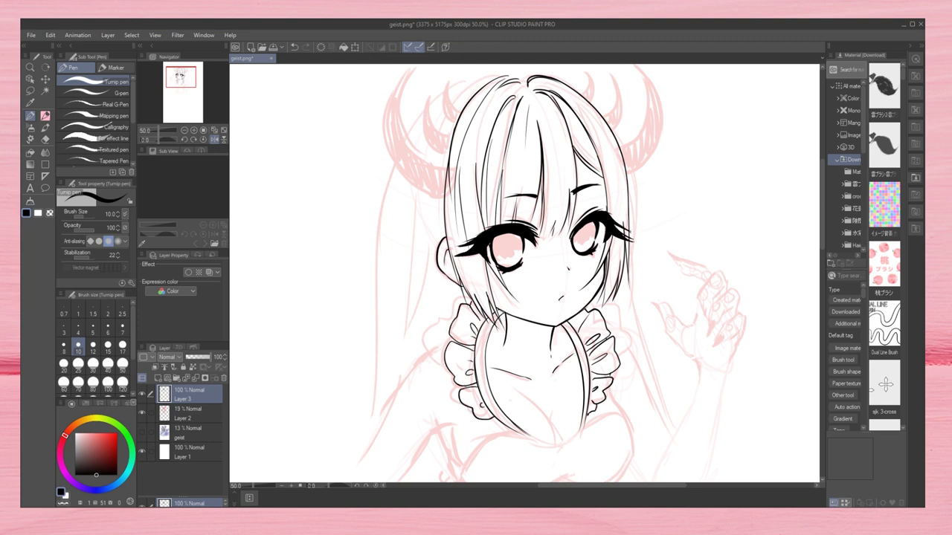
- Ink the outer frill edges on both sides of the neckline and the upper curve of one bodice cup
left_click_drag(460, 292, 444, 319)
left_click_drag(449, 320, 432, 363)
mouse_move(617, 300)
left_mouse_down()
mouse_move(621, 348)
mouse_move(611, 330)
left_mouse_up()
mouse_move(617, 345)
left_mouse_down()
mouse_move(629, 381)
mouse_move(599, 347)
mouse_move(559, 363)
left_mouse_up()
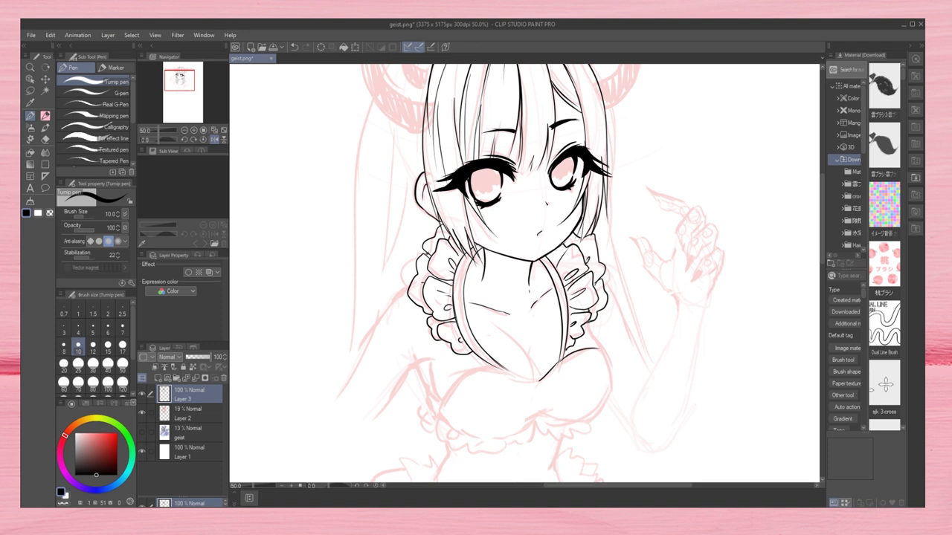
- Flip the canvas and ink the larger bodice cup, the centre creases and the cleavage line in black
key("h")
mouse_move(509, 379)
left_mouse_down()
mouse_move(580, 367)
mouse_move(610, 402)
left_mouse_up()
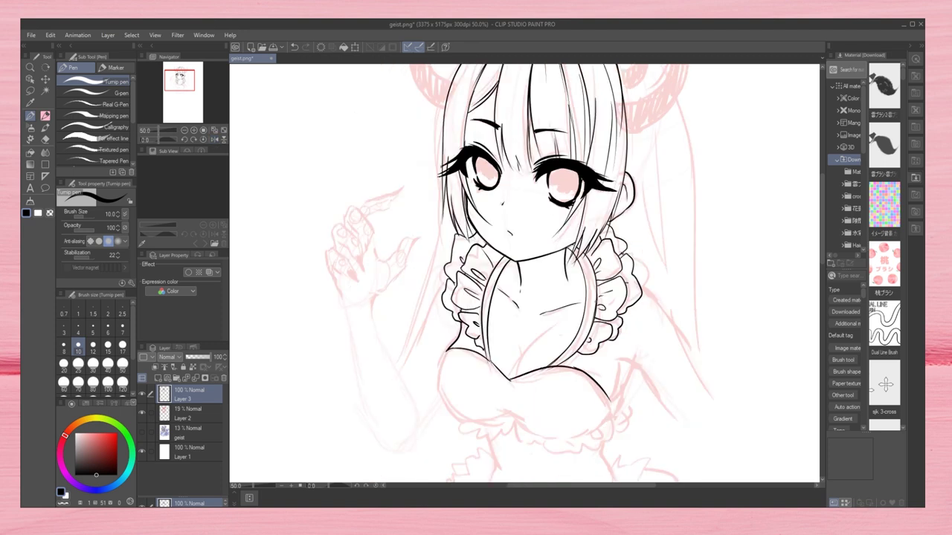
left_click_drag(504, 396, 531, 414)
left_click_drag(507, 404, 571, 441)
key("ctrl+z")
left_click_drag(511, 414, 613, 417)
left_click_drag(549, 332, 508, 379)
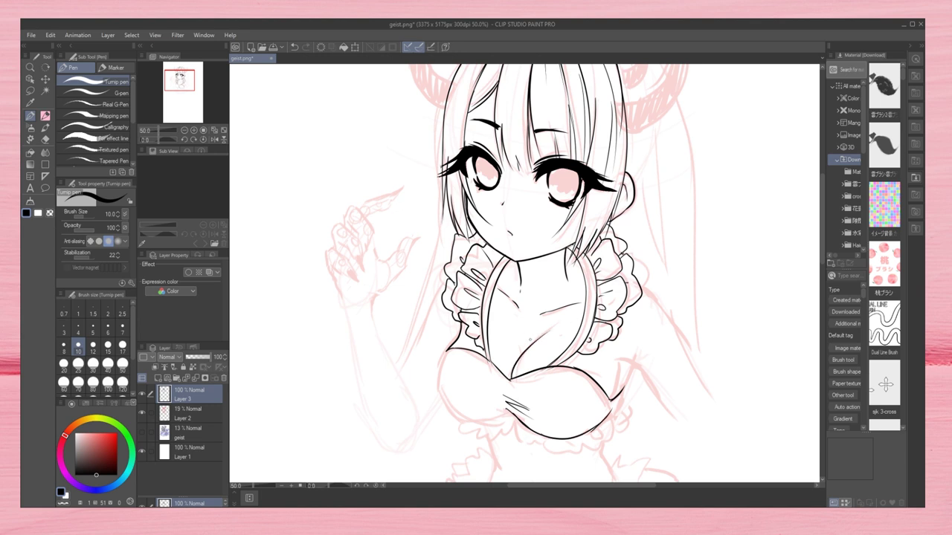
- Ink the other bodice cup and the ruffled frill along the bodice's lower edge, redoing failed strokes
key("ctrl+z")
left_click_drag(619, 367, 612, 424)
mouse_move(446, 351)
left_mouse_down()
mouse_move(437, 391)
mouse_move(437, 373)
mouse_move(490, 421)
left_mouse_up()
key("ctrl+z")
key("ctrl+z")
mouse_move(436, 392)
left_mouse_down()
mouse_move(503, 421)
mouse_move(496, 441)
left_mouse_up()
mouse_move(498, 424)
left_mouse_down()
mouse_move(516, 439)
mouse_move(565, 446)
mouse_move(620, 419)
left_mouse_up()
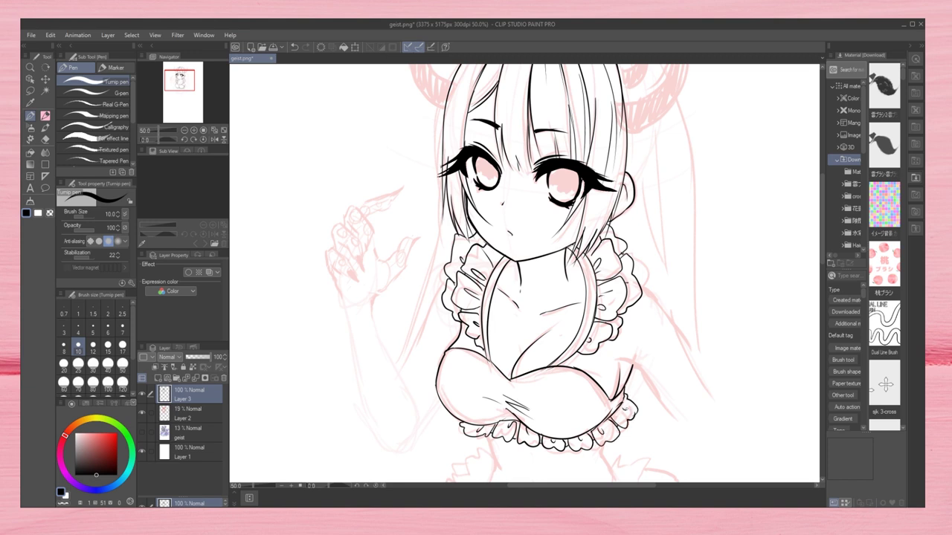
- Ink the shoulder and upper arm lines, both sides of the waist and the navel
scroll(620, 419, "down", 3)
left_click_drag(603, 261, 593, 299)
key("e")
left_click(30, 116)
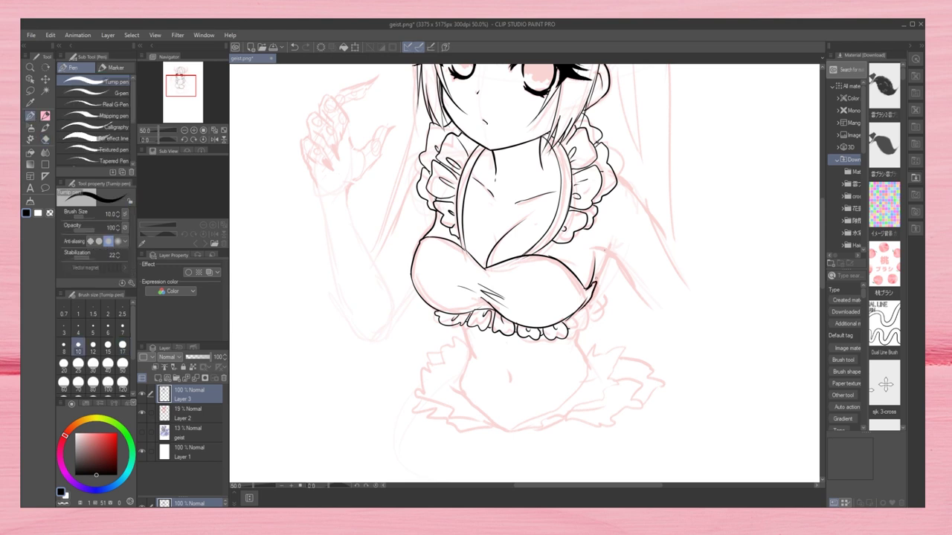
left_click_drag(470, 325, 459, 391)
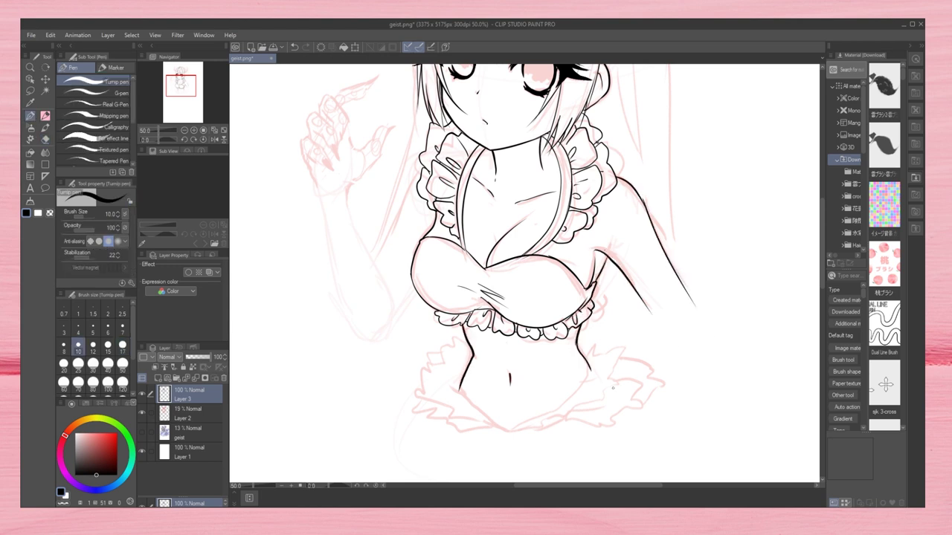
- Ink the curved outlines of the three horns on the side of the head away from the ear
scroll(524, 274, "up", 6)
mouse_move(402, 171)
left_mouse_down()
mouse_move(385, 90)
mouse_move(392, 197)
left_mouse_up()
left_click_drag(418, 143, 411, 96)
left_click_drag(411, 92, 405, 159)
left_click_drag(431, 121, 438, 92)
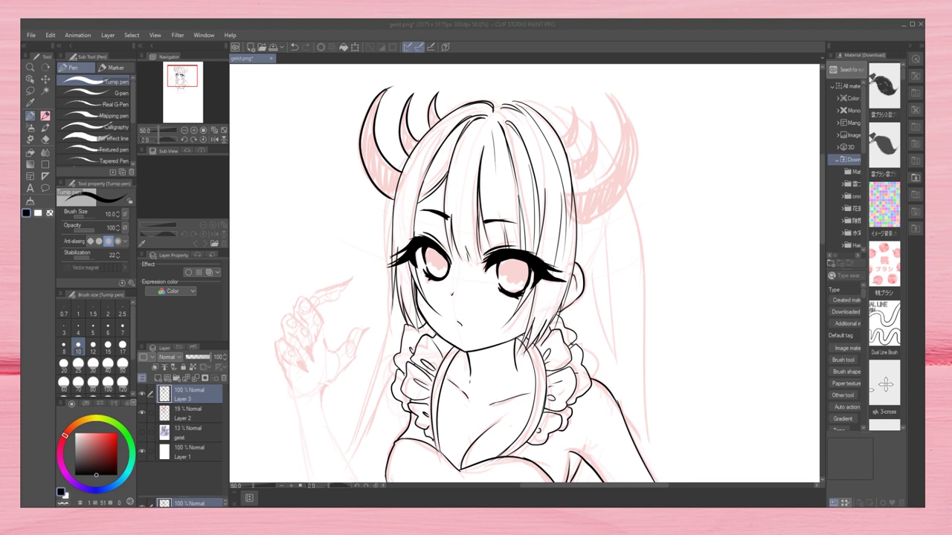
- Ink the outlines of the three horns above the ear, redoing failed strokes
key("ctrl+z")
mouse_move(579, 143)
left_mouse_down()
mouse_move(568, 108)
mouse_move(594, 182)
mouse_move(617, 156)
left_mouse_up()
key("ctrl+z")
left_click_drag(632, 201, 608, 96)
key("ctrl+z")
mouse_move(587, 223)
left_mouse_down()
mouse_move(606, 93)
mouse_move(615, 209)
left_mouse_up()
- Hide the red sketch layer and fill all six horns with black using the Paint unfilled area tool
left_click(143, 412)
key("g")
left_click_drag(375, 182, 404, 106)
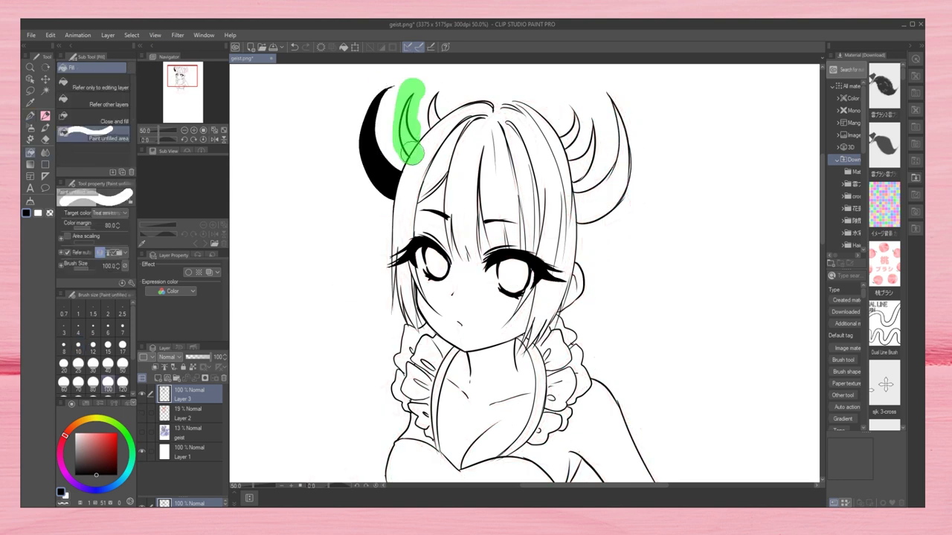
left_click_drag(413, 149, 435, 100)
left_click_drag(583, 160, 568, 111)
left_click_drag(588, 223, 627, 72)
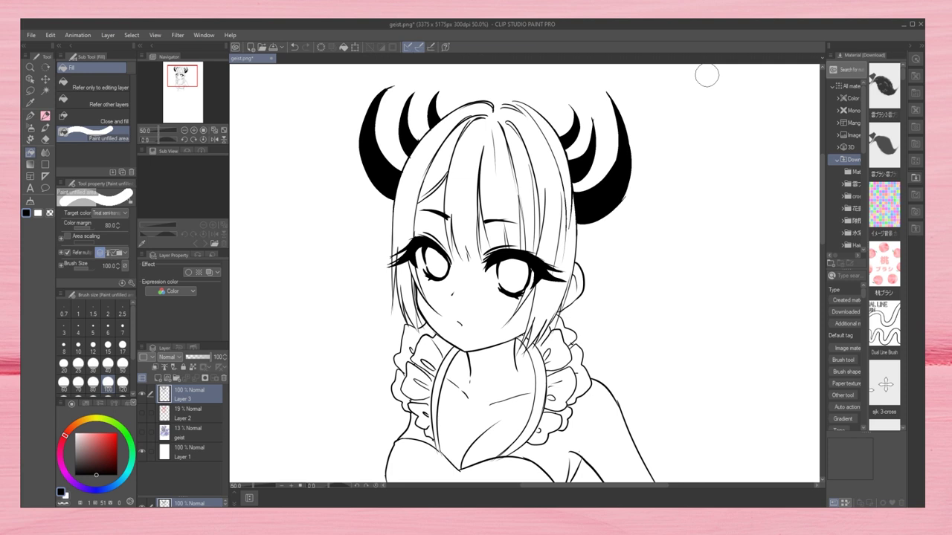
- Show the red sketch layer and ink the long hair strands falling from the horns on both sides
left_click(143, 411)
key("p")
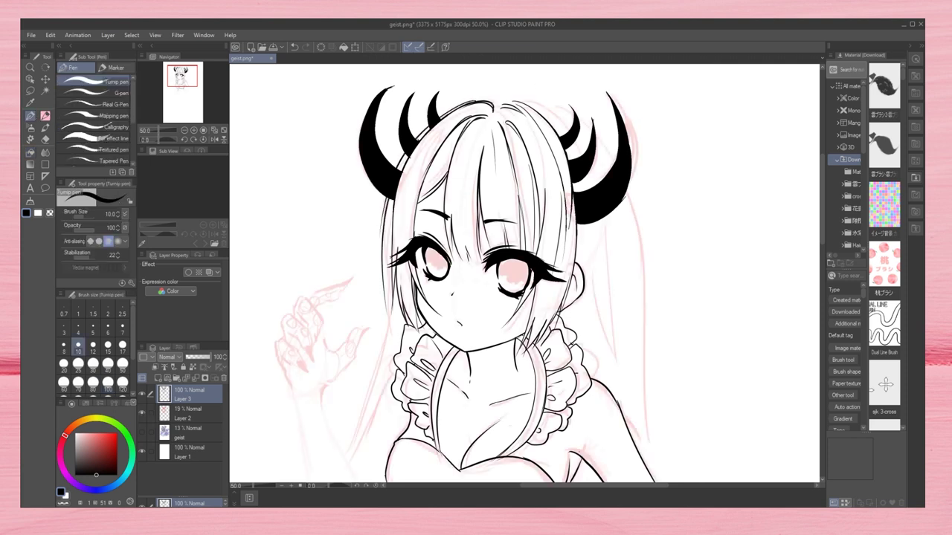
left_click_drag(631, 192, 649, 446)
left_click_drag(639, 230, 594, 424)
left_click_drag(615, 257, 577, 379)
left_click_drag(640, 311, 672, 482)
- Ink the V-shaped hip line and the jagged ruffles of the skirt on both hips
scroll(524, 273, "down", 3)
scroll(524, 274, "down", 3)
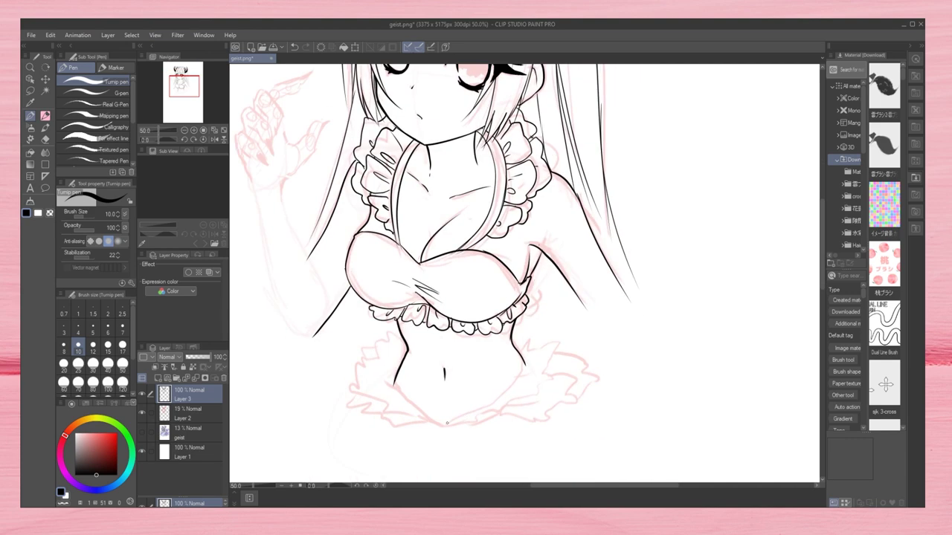
mouse_move(525, 344)
left_mouse_down()
mouse_move(572, 404)
mouse_move(444, 426)
left_mouse_up()
mouse_move(552, 352)
left_mouse_down()
mouse_move(592, 377)
mouse_move(550, 412)
left_mouse_up()
mouse_move(406, 332)
left_mouse_down()
mouse_move(374, 350)
mouse_move(351, 394)
mouse_move(418, 411)
left_mouse_up()
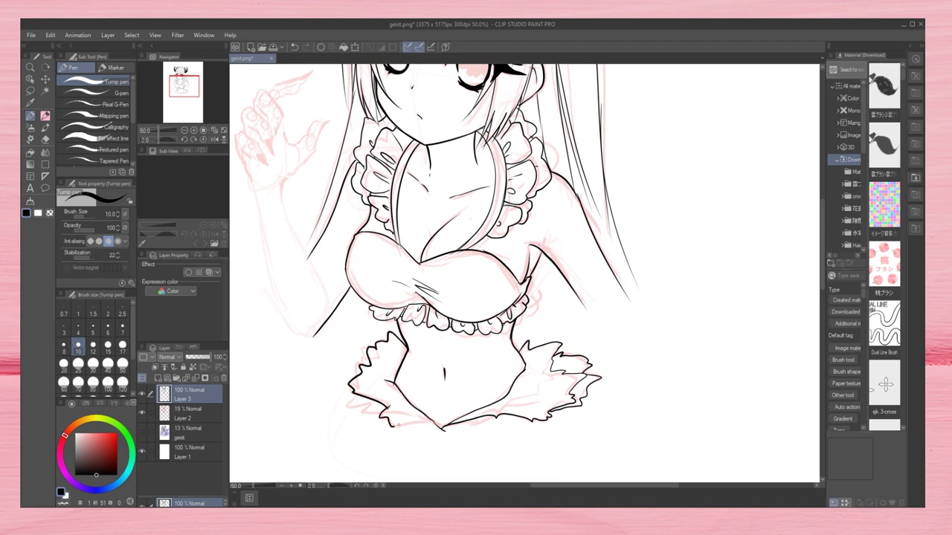
mouse_move(367, 354)
left_mouse_down()
mouse_move(342, 369)
mouse_move(343, 410)
mouse_move(390, 425)
left_mouse_up()
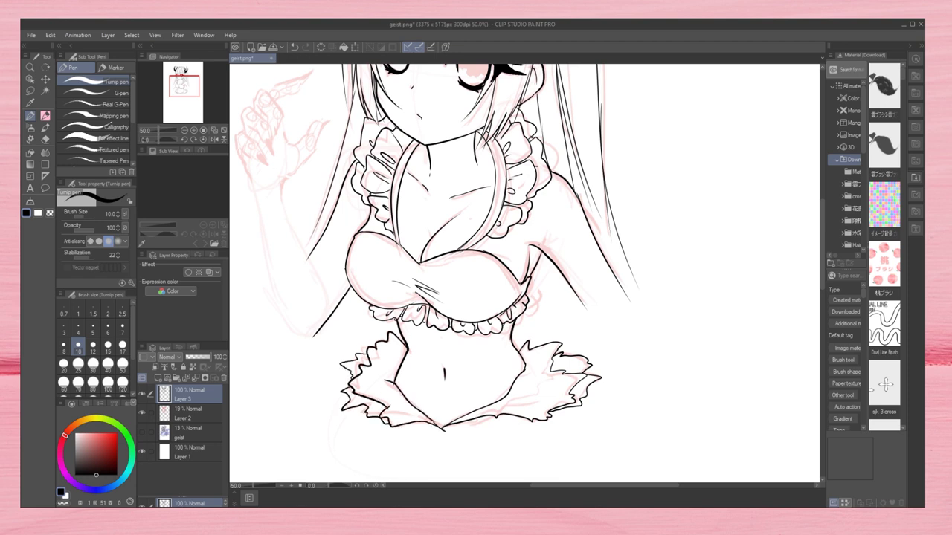
- Hide the red sketch layer and handwrite the label "10pt" beside the character's head
left_click_drag(625, 215, 712, 298)
left_click(142, 414)
mouse_move(319, 104)
left_mouse_down()
mouse_move(261, 264)
mouse_move(257, 238)
left_mouse_up()
mouse_move(251, 247)
left_mouse_down()
mouse_move(253, 267)
mouse_move(258, 251)
left_mouse_up()
left_click_drag(268, 248, 267, 272)
left_click_drag(278, 242, 281, 259)
left_click_drag(272, 250, 286, 246)
- Set the pen size to 7 and handwrite "7pt" below the first label
left_click(123, 327)
mouse_move(256, 287)
left_mouse_down()
mouse_move(260, 302)
mouse_move(274, 296)
left_mouse_up()
left_click_drag(281, 287, 282, 298)
left_click_drag(278, 292, 287, 291)
- Add thin 7-size strands to the hair on the crown, the fringe and both long side sections
left_click_drag(435, 130, 402, 201)
left_click_drag(413, 156, 400, 186)
left_click_drag(399, 188, 388, 254)
left_click_drag(513, 135, 528, 209)
left_click_drag(527, 293, 538, 334)
left_click_drag(570, 234, 582, 353)
left_click_drag(601, 217, 613, 355)
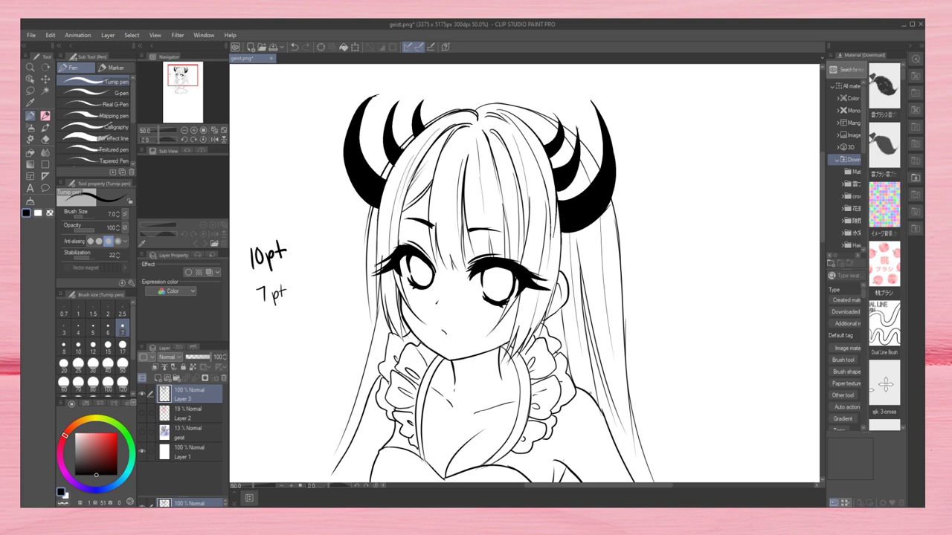
- Redraw the neckline ruffle folds as thin lines and add fine creases to the bodice and skirt frills
key("e")
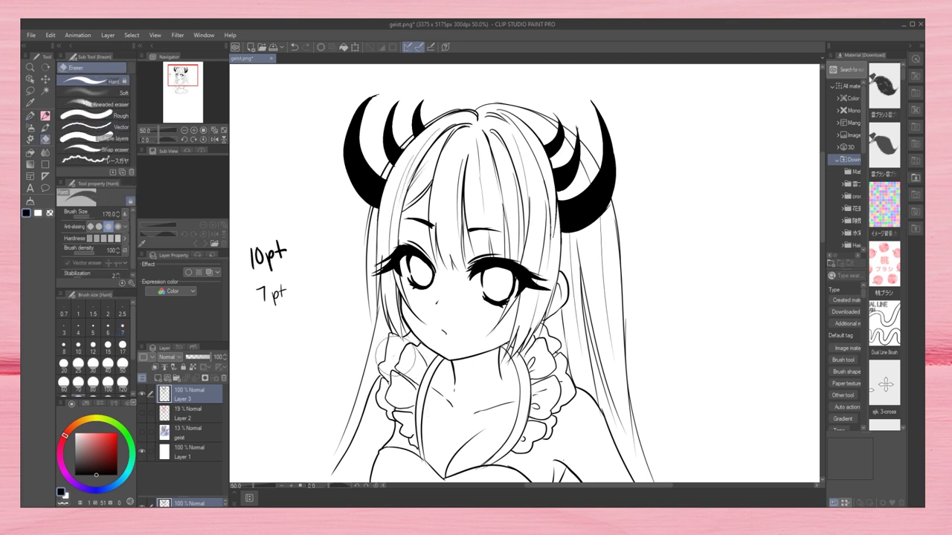
key("p")
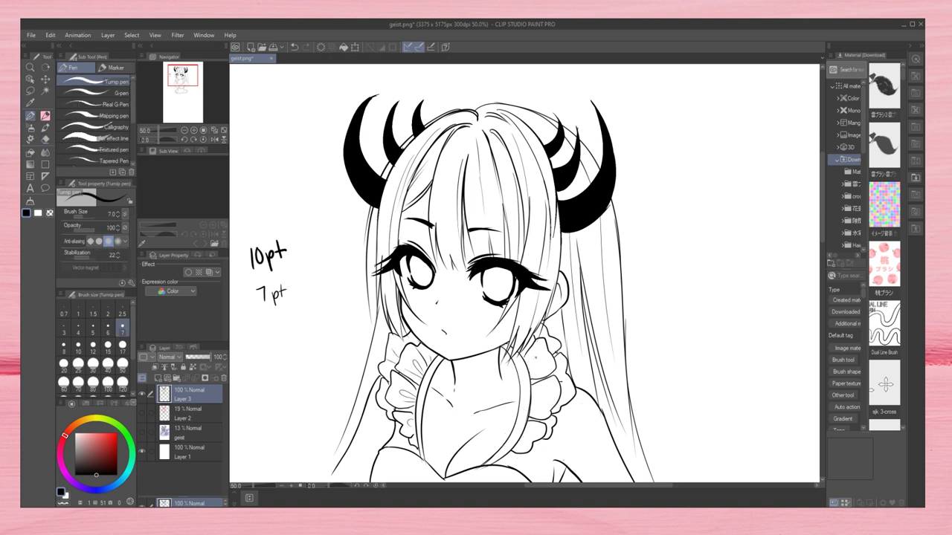
scroll(604, 224, "down", 4)
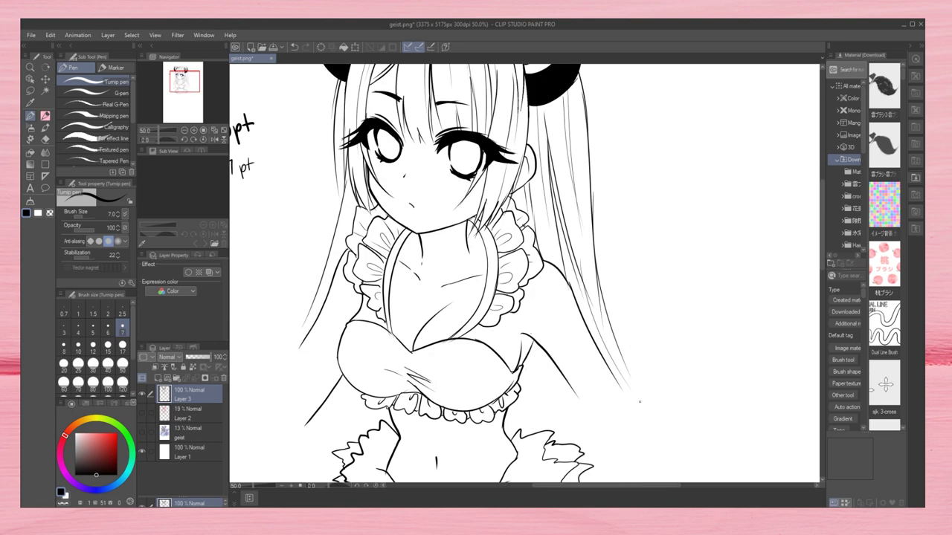
scroll(453, 274, "down", 4)
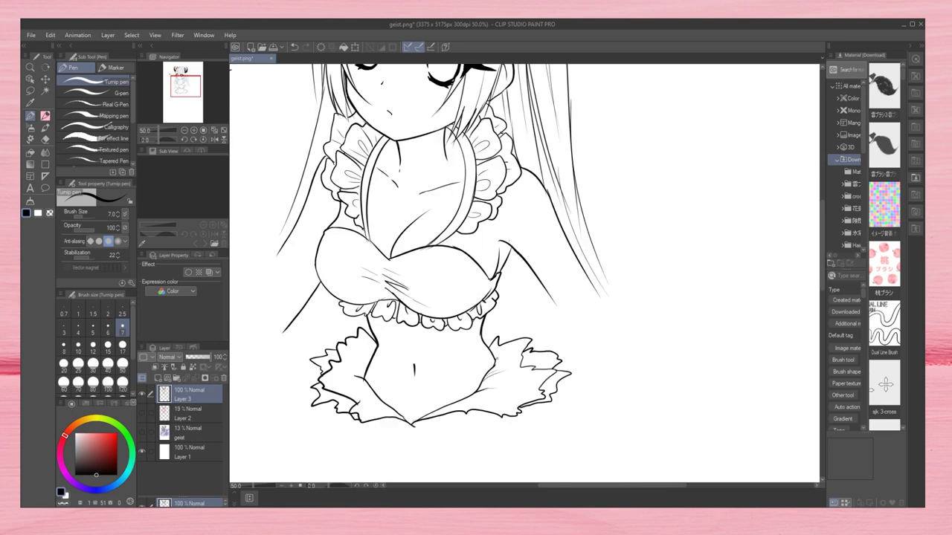
- Ink the dark pupils and iris details in both eyes and check them with the canvas flipped
scroll(524, 275, "up", 7)
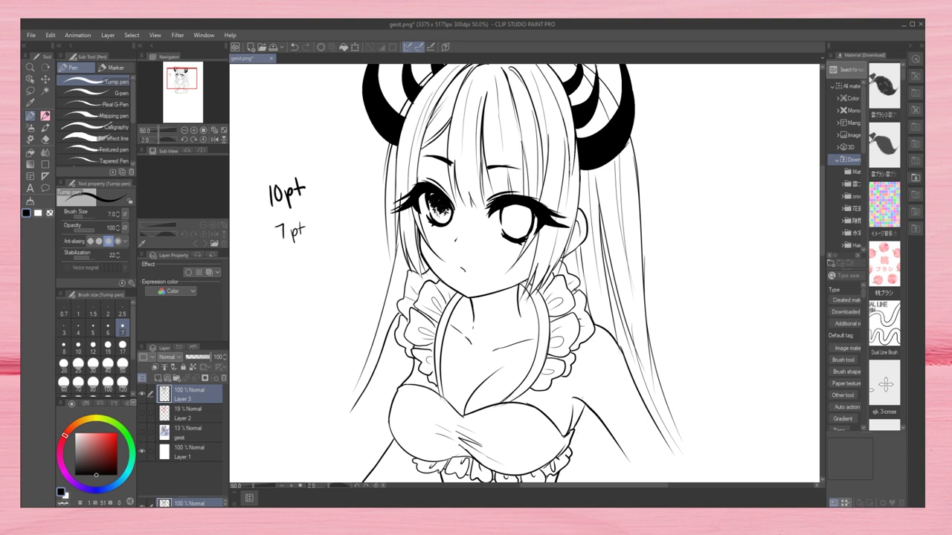
left_click_drag(503, 205, 531, 221)
key("h")
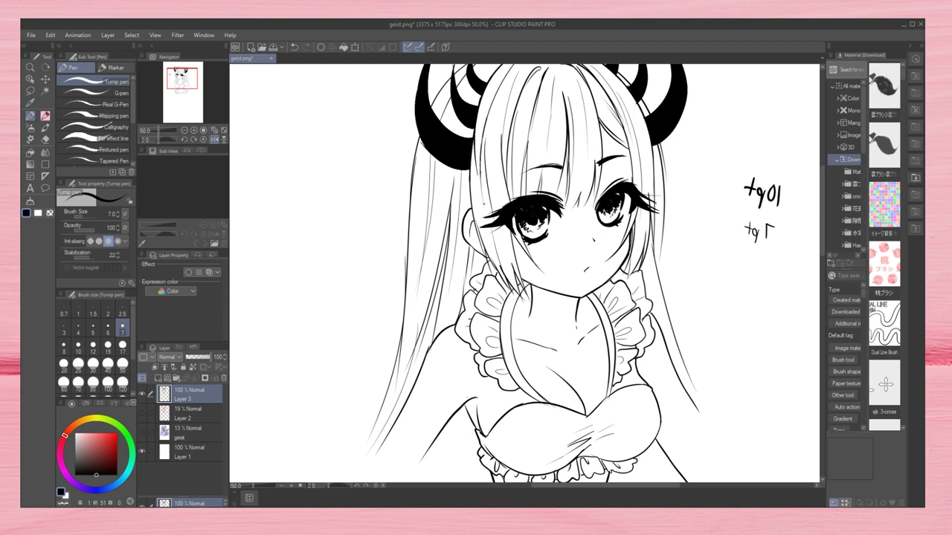
key("h")
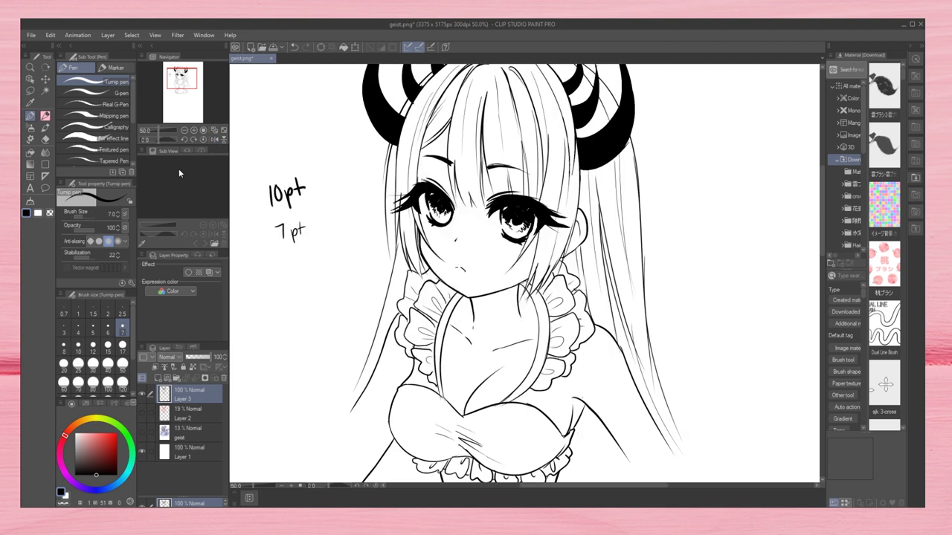
- Add thin flowing strands to the long hair on both sides and shade the neck just below the chin
left_click_drag(393, 203, 384, 270)
left_click_drag(629, 138, 754, 433)
left_click_drag(408, 266, 318, 448)
left_click_drag(473, 300, 521, 288)
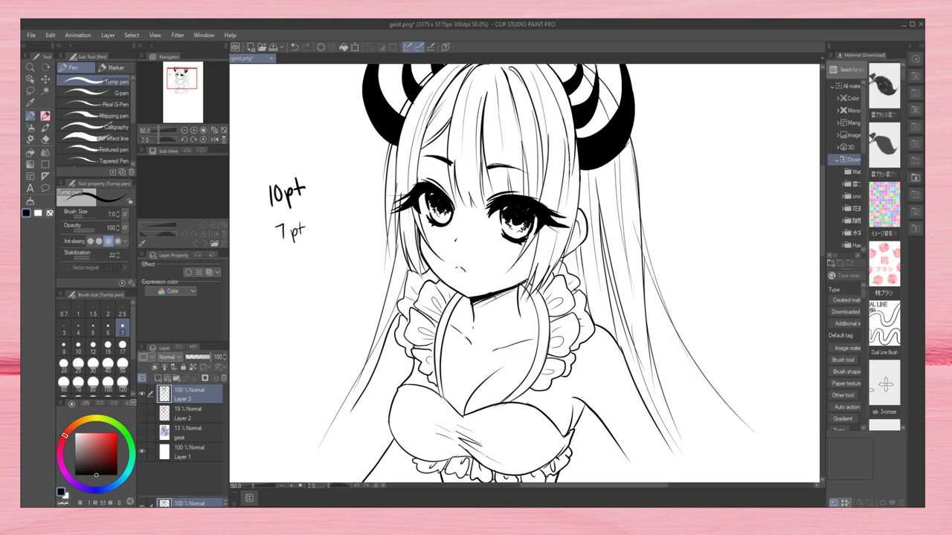
- Set the pen size to 15 and handwrite "15pt" below the other size labels
left_click(108, 345)
left_click_drag(276, 265, 276, 283)
mouse_move(292, 263)
left_mouse_down()
mouse_move(285, 281)
mouse_move(300, 287)
left_mouse_up()
left_click_drag(305, 260, 306, 279)
left_click_drag(300, 268, 315, 266)
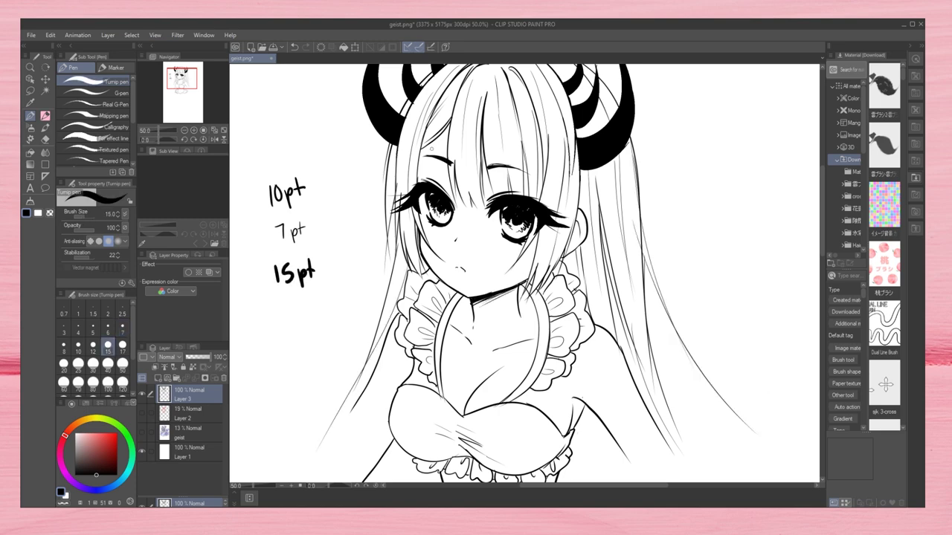
- Add thick 15-size accents to the hair strands around the face and behind the ear
left_click(197, 131)
left_click_drag(554, 245, 564, 291)
left_click_drag(632, 234, 645, 305)
scroll(669, 335, "down", 3)
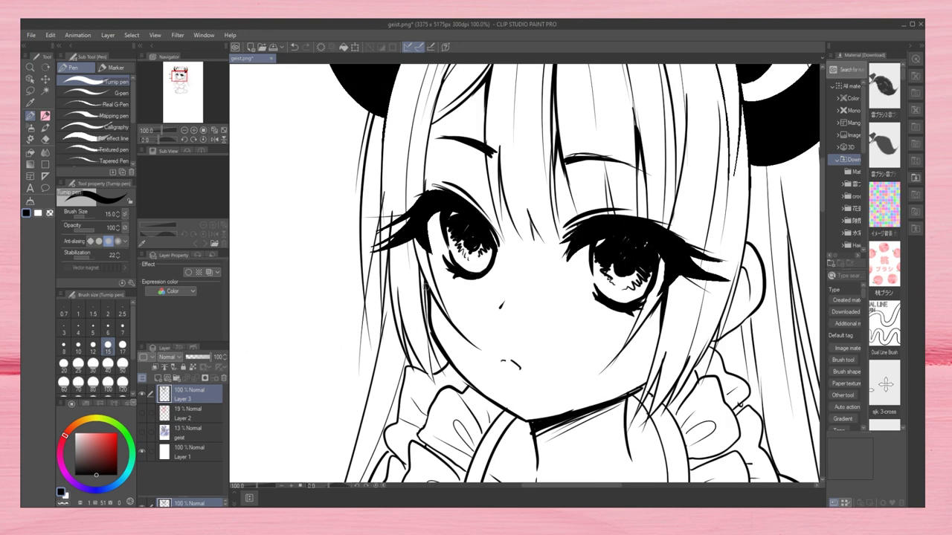
scroll(523, 379, "down", 1)
scroll(472, 158, "down", 2)
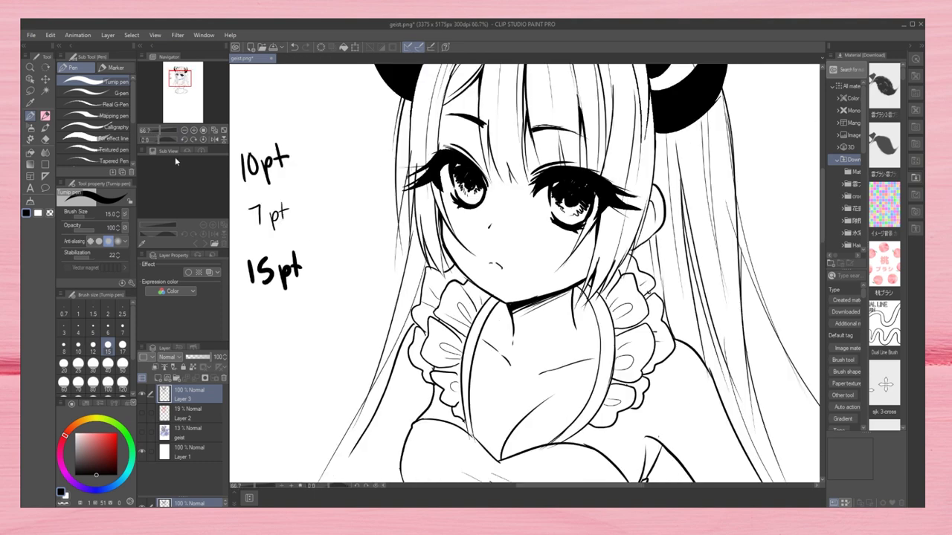
- Thicken the outer contours of the head hair and the neckline ruffles with the 15-size pen
scroll(668, 172, "up", 3)
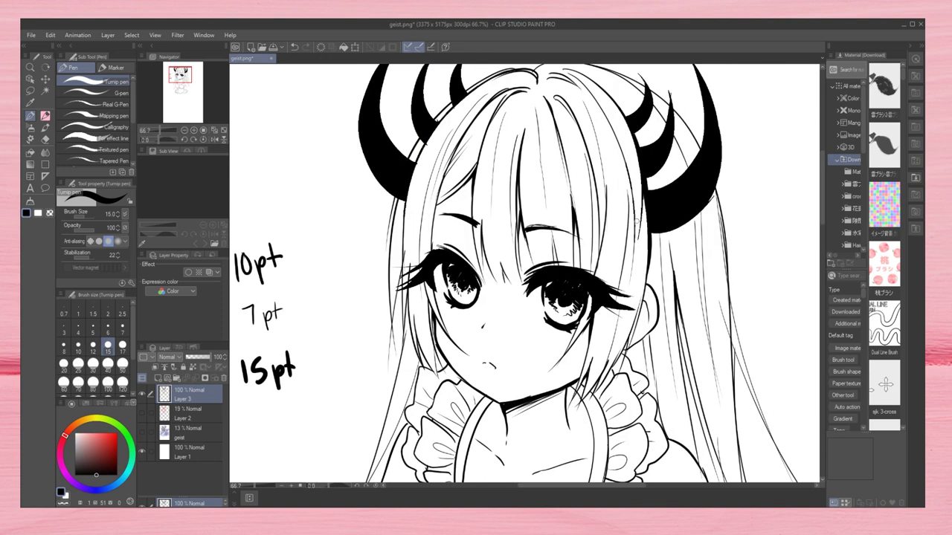
scroll(436, 256, "down", 3)
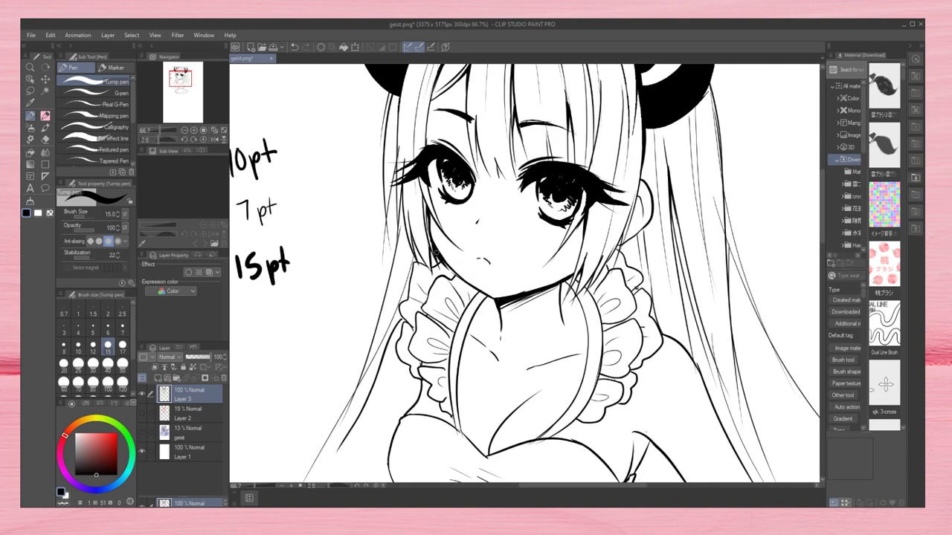
scroll(524, 274, "up", 3)
scroll(524, 274, "down", 3)
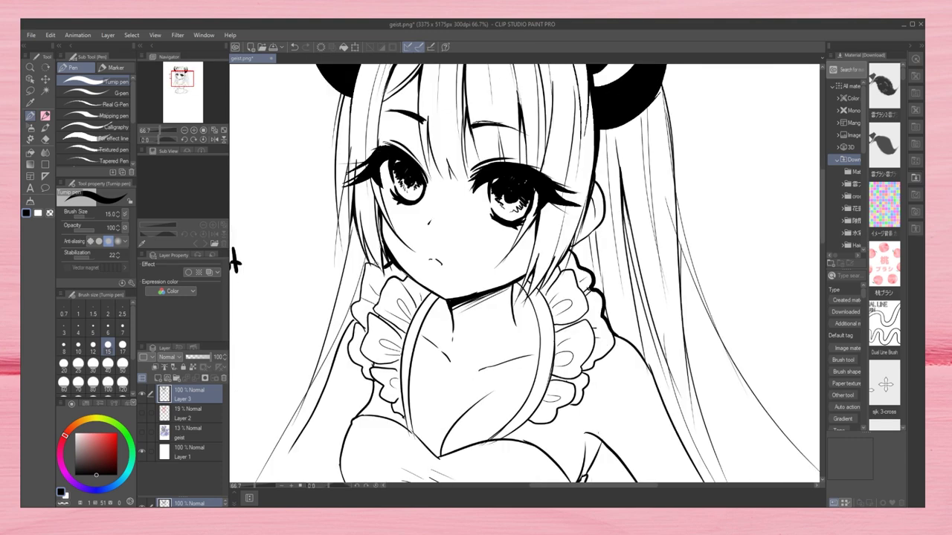
key("ctrl+minus")
key("ctrl+plus")
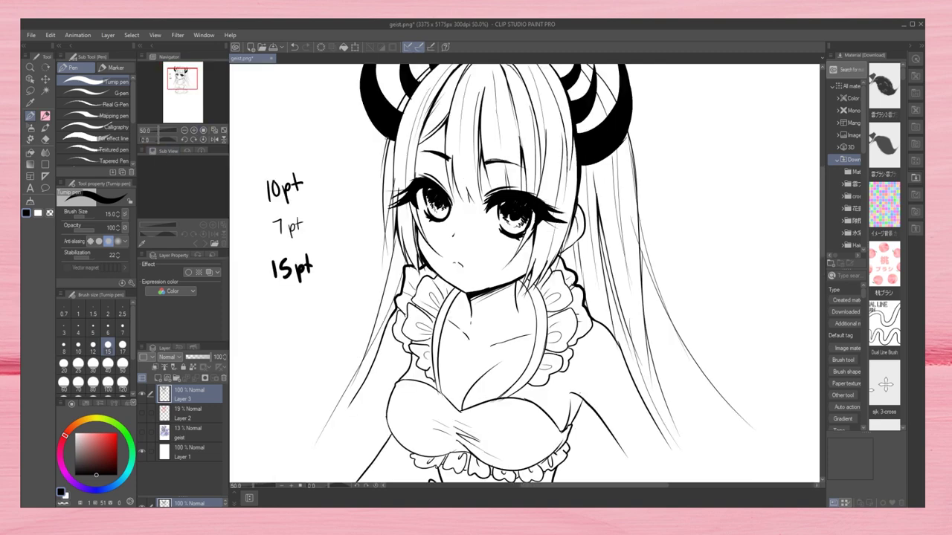
scroll(524, 274, "up", 3)
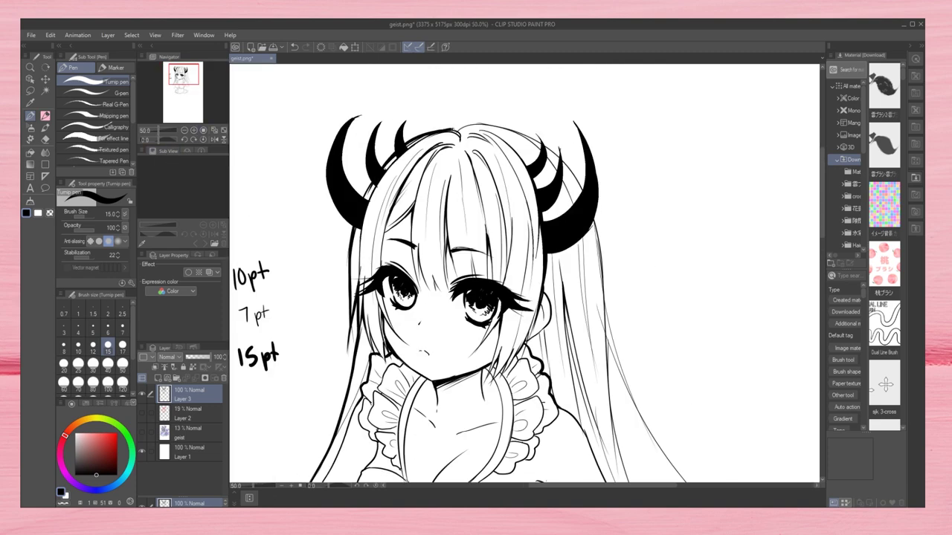
- Flip the canvas and thicken the outer outlines of the long hair, arms, waist and skirt
left_click(213, 140)
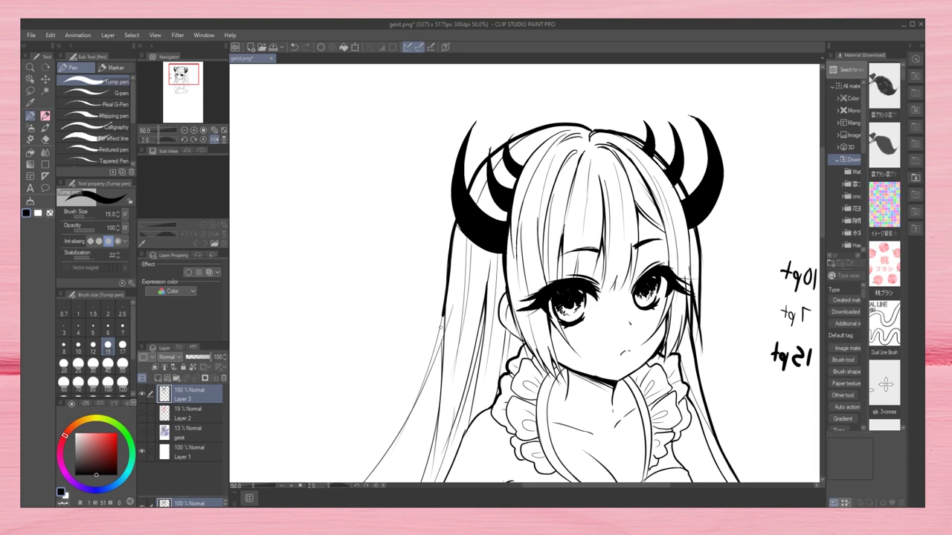
scroll(524, 273, "down", 2)
scroll(744, 457, "down", 3)
mouse_move(392, 333)
left_mouse_down()
mouse_move(450, 324)
mouse_move(457, 376)
mouse_move(414, 368)
mouse_move(374, 403)
left_mouse_up()
mouse_move(626, 312)
left_mouse_down()
mouse_move(569, 372)
mouse_move(633, 394)
left_mouse_up()
scroll(639, 272, "down", 2)
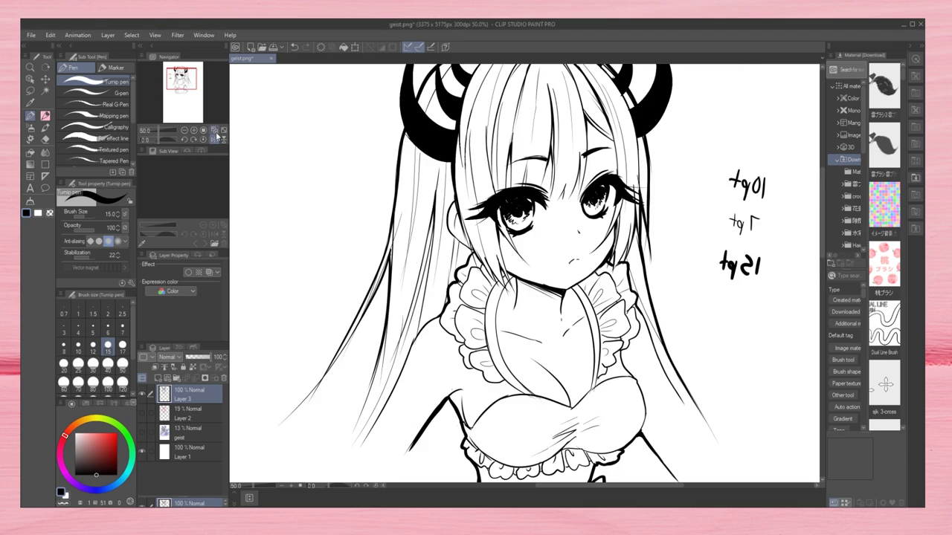
- Ink thin hair strands behind the arms and remove the handwritten brush-size labels
left_click(214, 129)
left_click(180, 97)
key("bracketleft")
key("bracketleft")
left_click_drag(555, 306, 543, 345)
left_click_drag(435, 325, 414, 361)
key("ctrl+z")
key("ctrl+z")
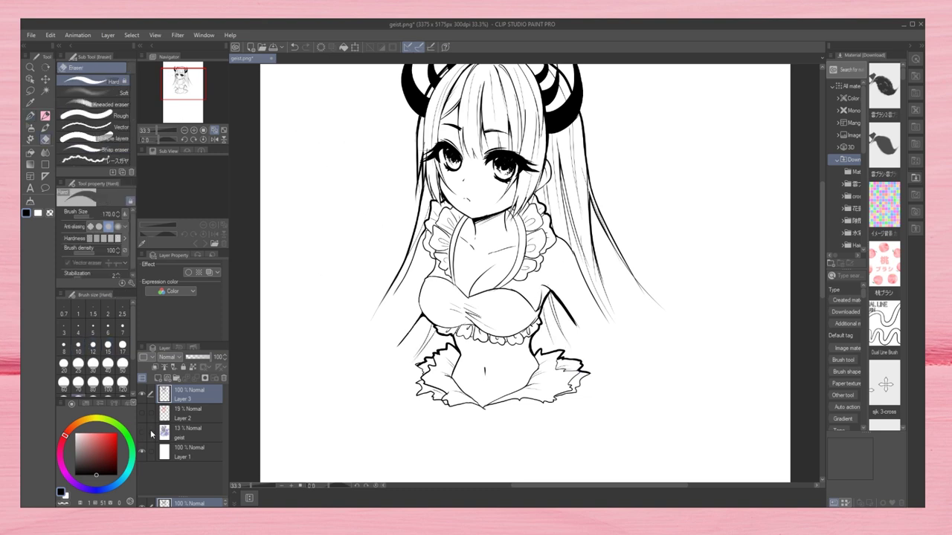
- Move the inked line art beside the old character and show the geist layer for comparison
left_click(46, 78)
left_click_drag(510, 262, 689, 284)
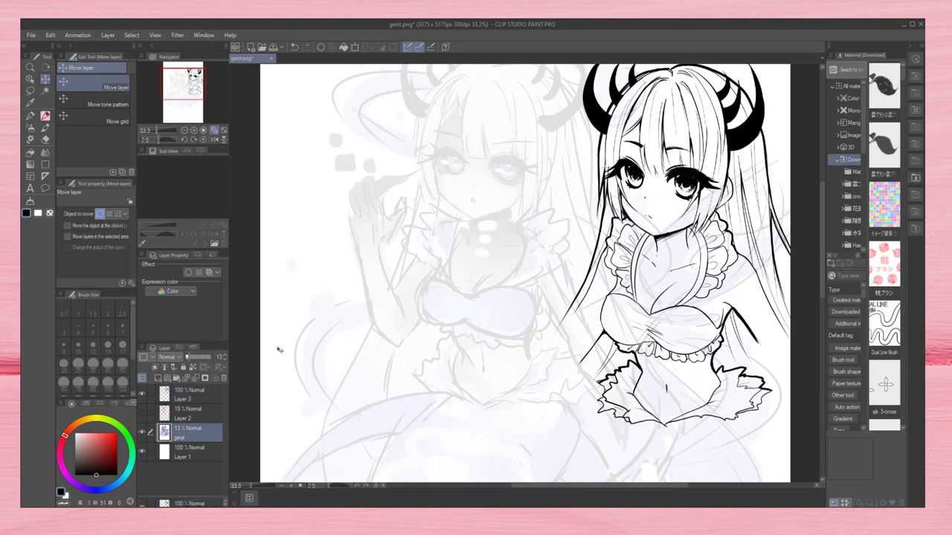
key("ctrl+minus")
- Raise the geist layer's opacity to 100% and erase the parts of it overlapping the new line art
key("e")
mouse_move(551, 106)
left_mouse_down()
mouse_move(557, 149)
mouse_move(588, 169)
left_mouse_up()
mouse_move(580, 223)
left_mouse_down()
mouse_move(632, 386)
mouse_move(669, 446)
left_mouse_up()
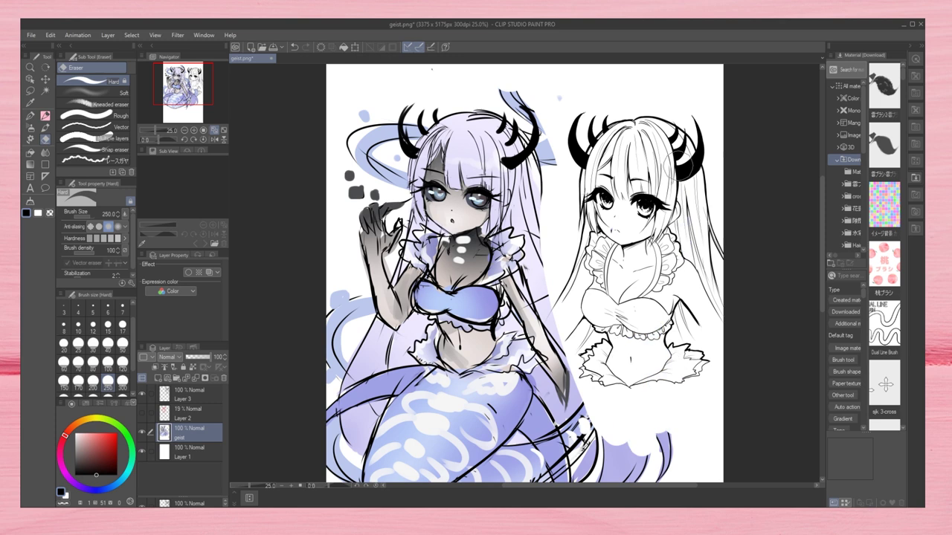
mouse_move(565, 85)
left_mouse_down()
mouse_move(552, 384)
mouse_move(664, 456)
left_mouse_up()
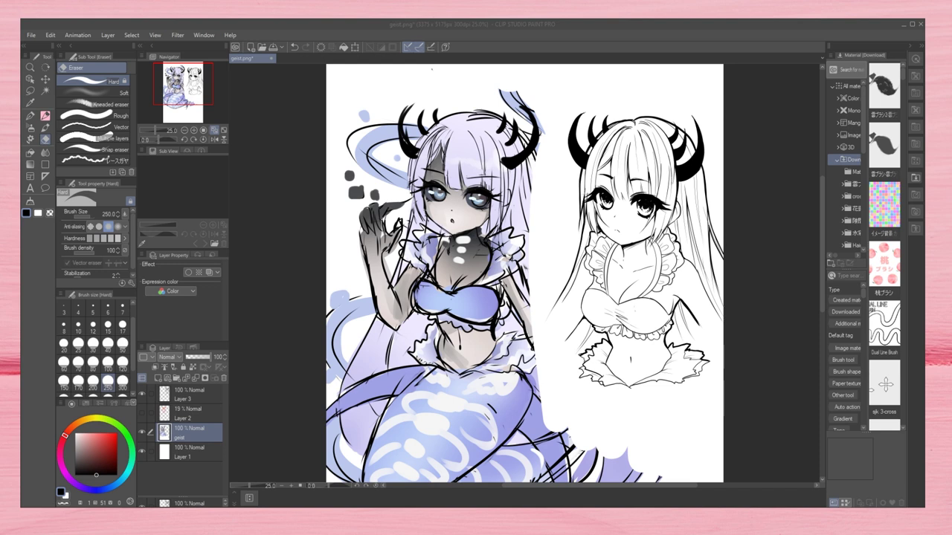
left_click(30, 116)
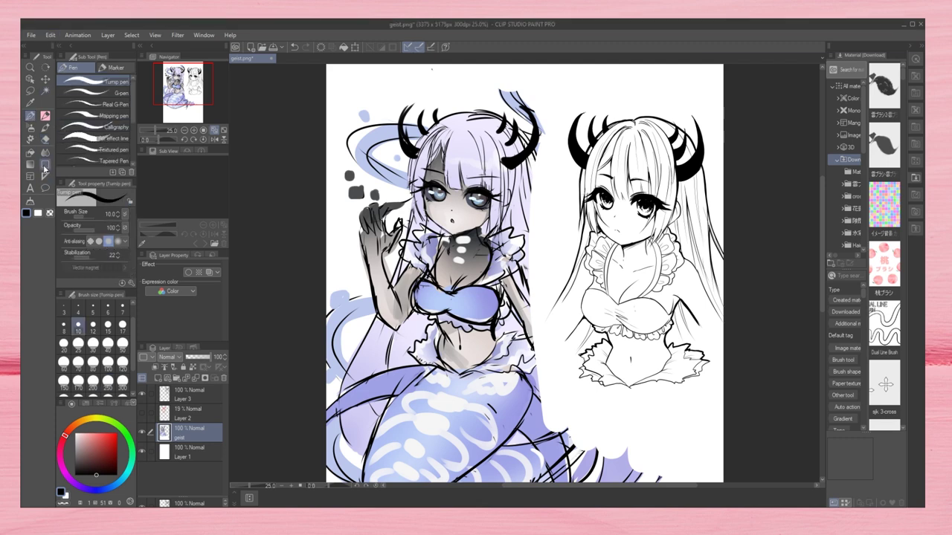
left_click(168, 378)
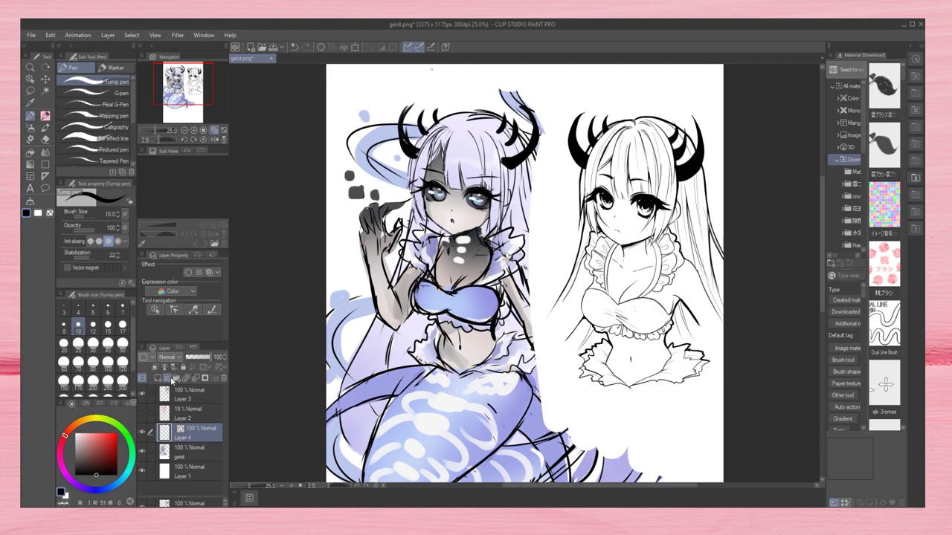
left_click(223, 379)
left_click(113, 68)
left_click(72, 68)
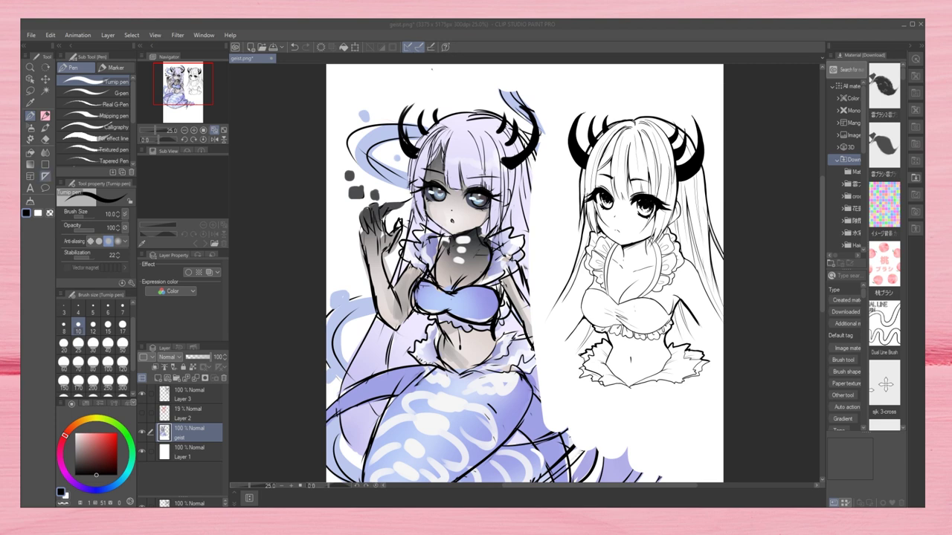
- Try to adjust the thickness of Layer 3's line art with the Correct line width tool
left_click(45, 152)
left_click(44, 164)
left_click(30, 201)
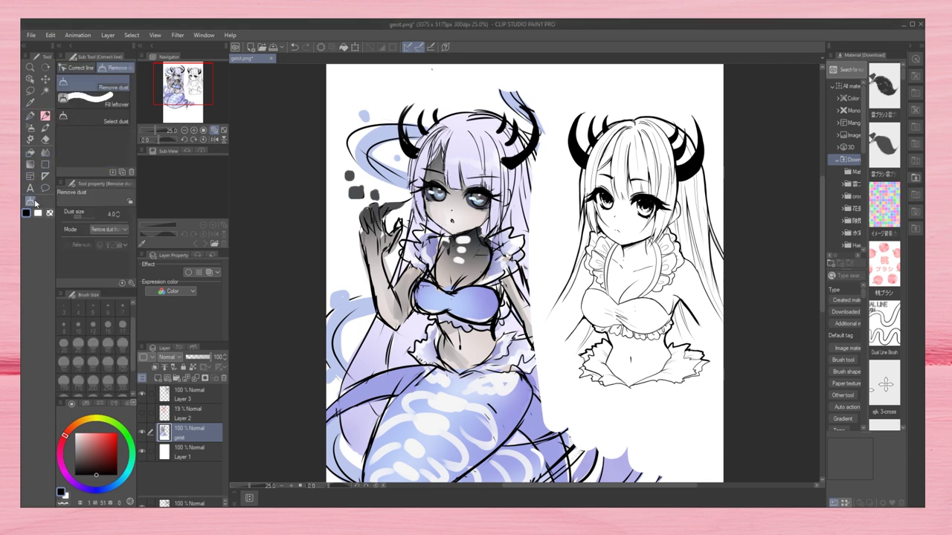
left_click(78, 67)
left_click(97, 133)
left_click(174, 400)
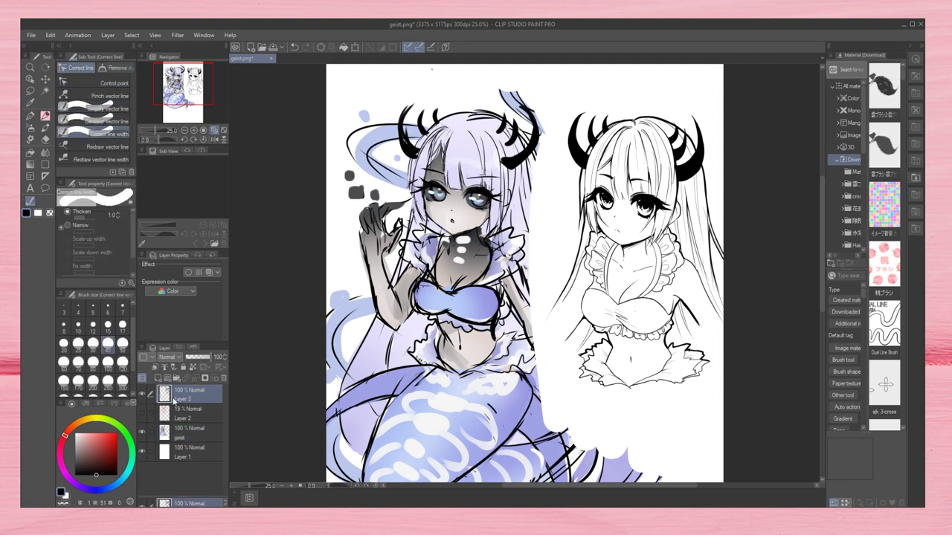
mouse_move(632, 141)
left_mouse_down()
mouse_move(677, 208)
mouse_move(639, 342)
left_mouse_up()
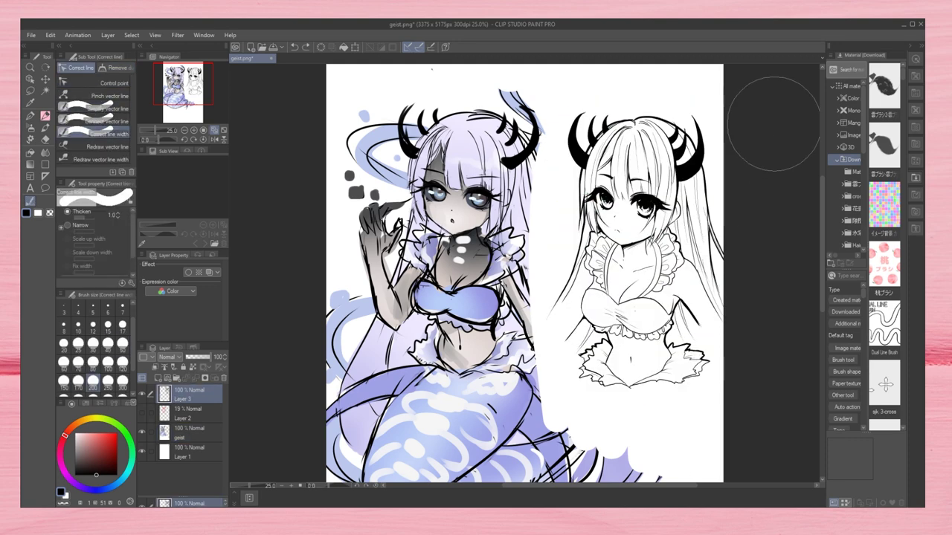
left_click_drag(759, 281, 580, 372)
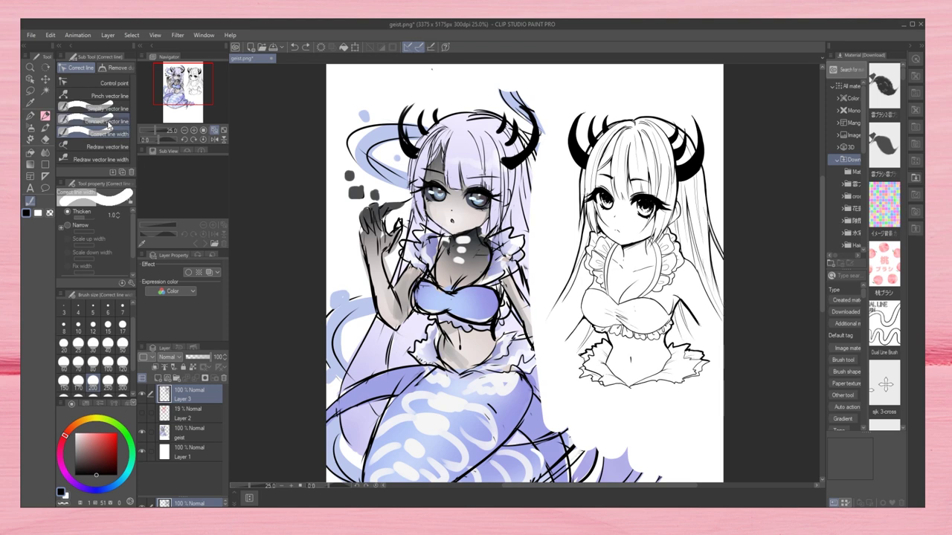
left_click(110, 96)
key("ctrl+shift+n")
key("ctrl+z")
left_click(110, 134)
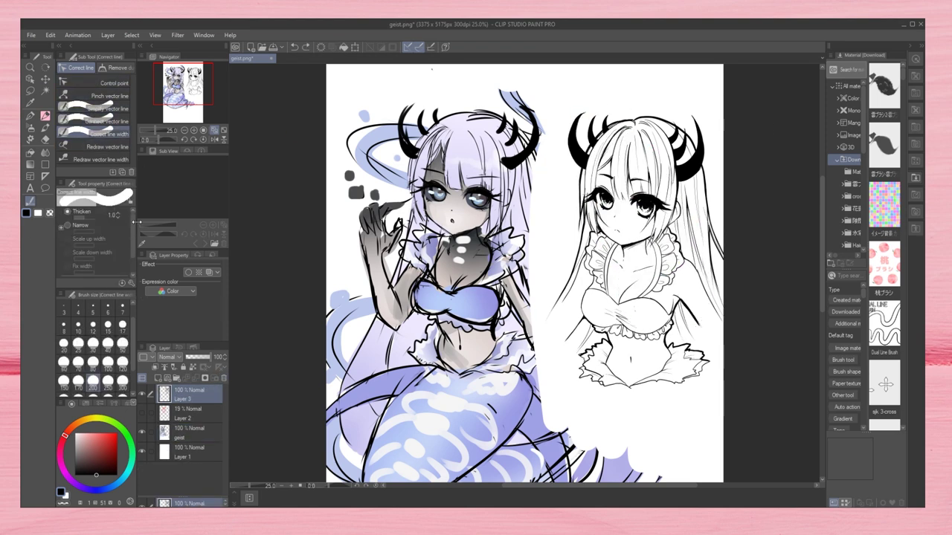
- Add a raster layer beneath the line art and fill the new figure's hair with lavender sampled from the old character, using the Turnip pen at size 100
left_click(159, 378)
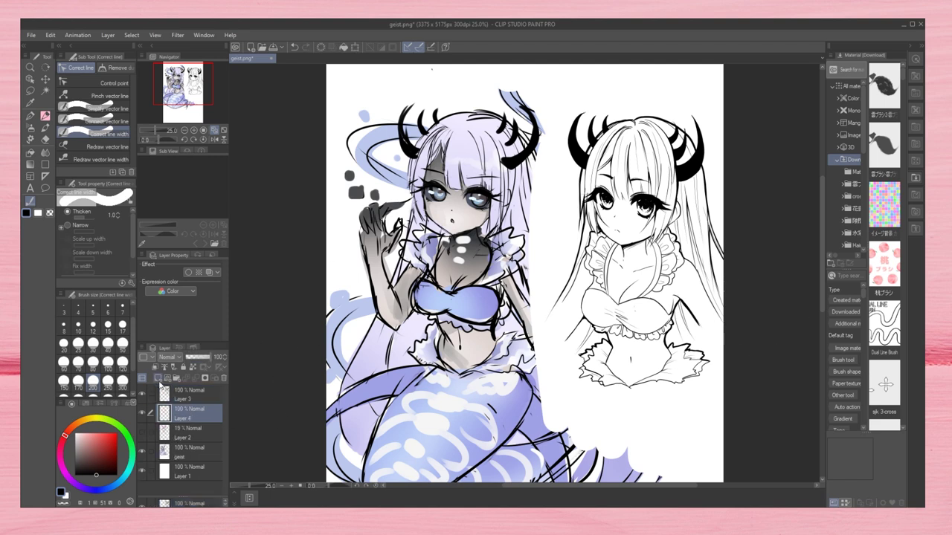
left_click(457, 145, "alt")
key("p")
mouse_move(587, 245)
left_mouse_down()
mouse_move(594, 160)
mouse_move(621, 148)
mouse_move(639, 186)
mouse_move(658, 194)
mouse_move(658, 236)
left_mouse_up()
left_click_drag(673, 182, 720, 316)
left_click_drag(699, 176, 702, 253)
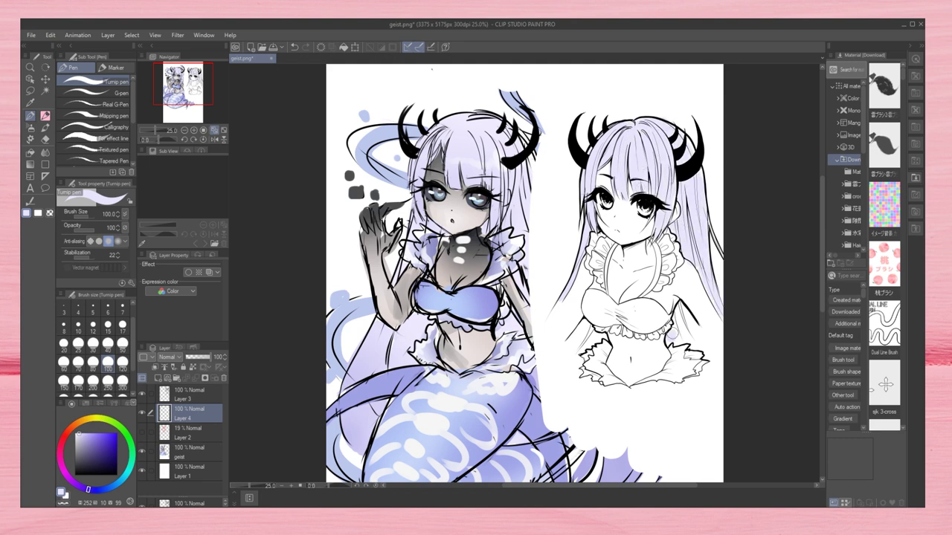
left_click_drag(677, 306, 695, 349)
mouse_move(573, 324)
left_mouse_down()
mouse_move(603, 349)
mouse_move(606, 342)
left_mouse_up()
- Sample slightly darker lavender tones from the old character and paint shading through the new figure's crown, bangs and long hair
left_click(414, 368, "alt")
left_click_drag(594, 210, 593, 230)
left_click_drag(584, 169, 595, 197)
left_click_drag(616, 168, 673, 238)
left_click_drag(673, 193, 714, 296)
left_click_drag(632, 137, 648, 167)
left_click_drag(647, 140, 693, 189)
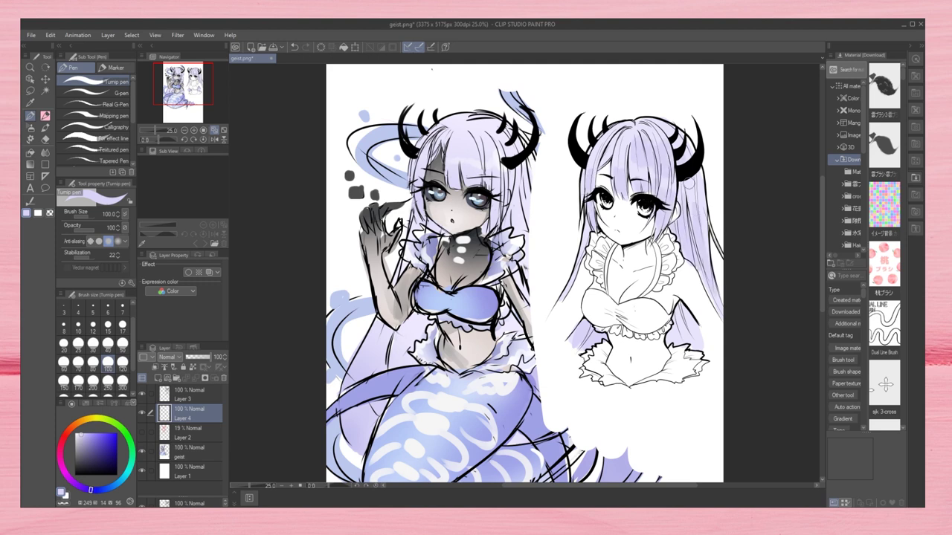
left_click(460, 117, "alt")
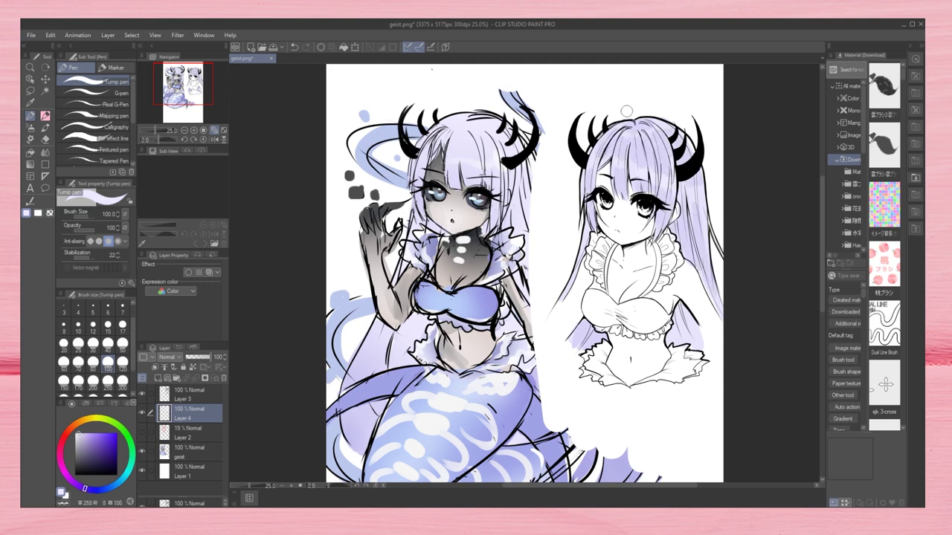
- Add a layer below the hair color and paint the face and neck flat grey with the Dense watercolor brush
key("b")
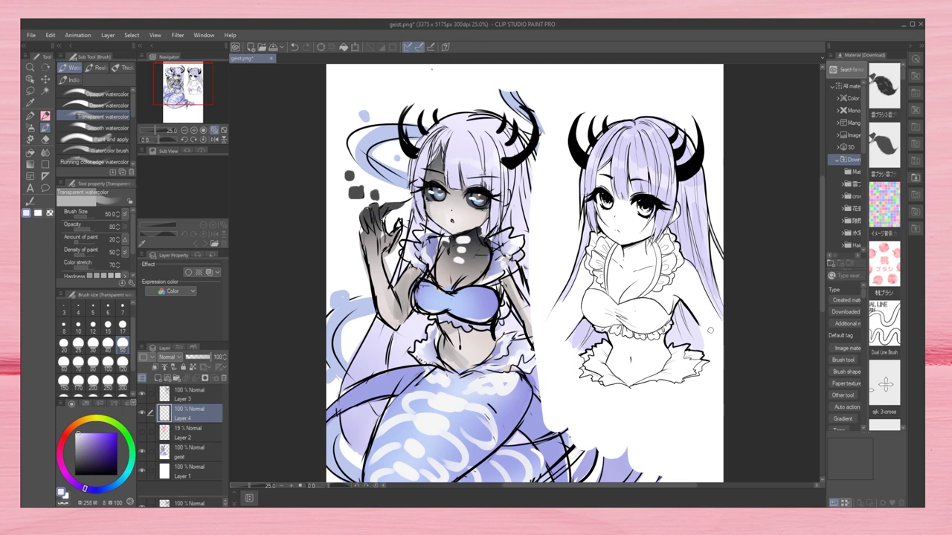
left_click(96, 93)
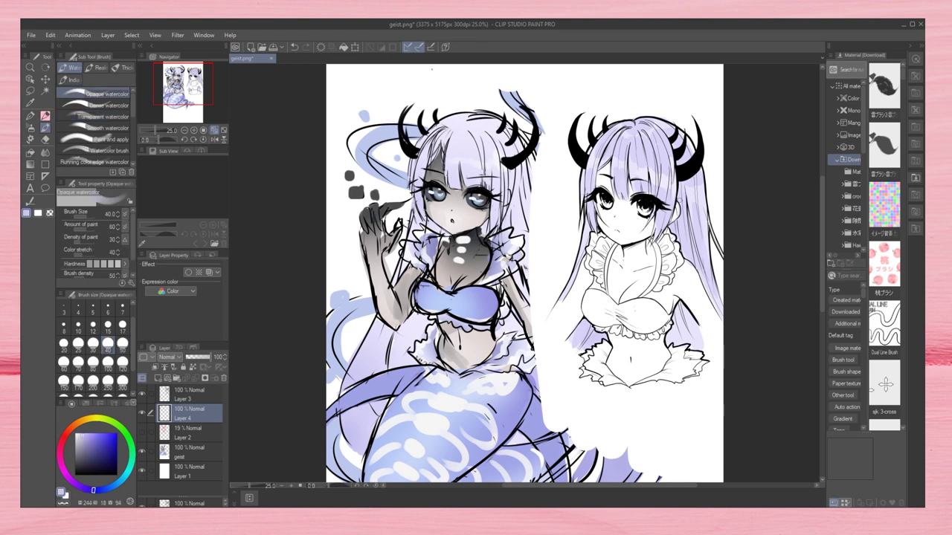
left_click(96, 104)
key("ctrl+shift+n")
left_click_drag(605, 210, 604, 230)
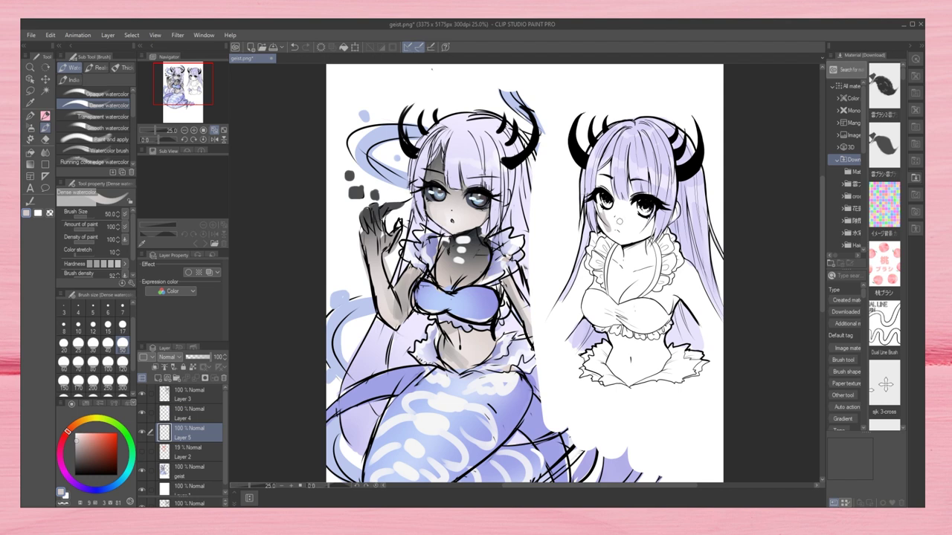
left_click_drag(603, 164, 601, 223)
mouse_move(609, 186)
left_mouse_down()
mouse_move(647, 249)
mouse_move(594, 297)
left_mouse_up()
- Enlarge the Dense watercolor brush to 80 and fill the shoulders, arms, chest and waist with the same grey
key("bracketright")
key("bracketright")
key("bracketright")
left_click_drag(606, 237, 684, 309)
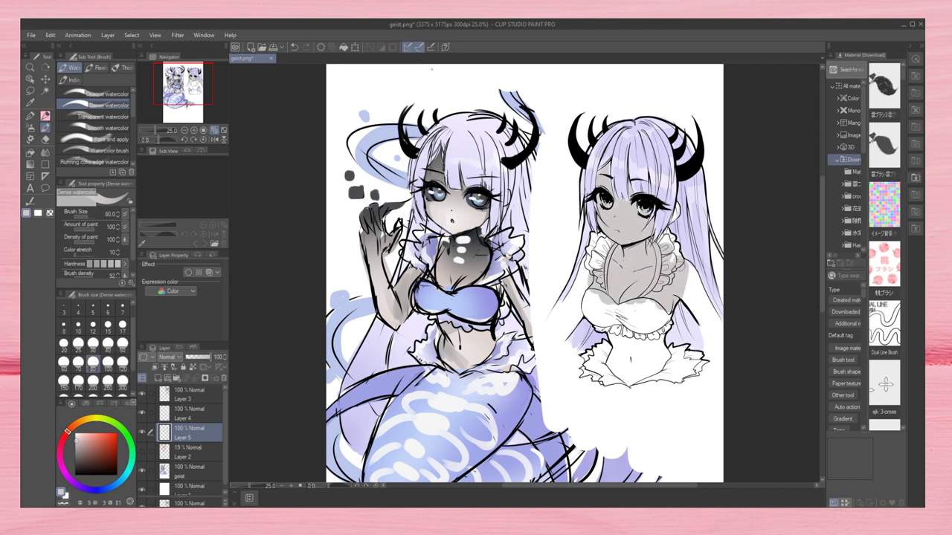
left_click_drag(680, 272, 713, 323)
mouse_move(577, 267)
left_mouse_down()
mouse_move(605, 327)
mouse_move(665, 376)
left_mouse_up()
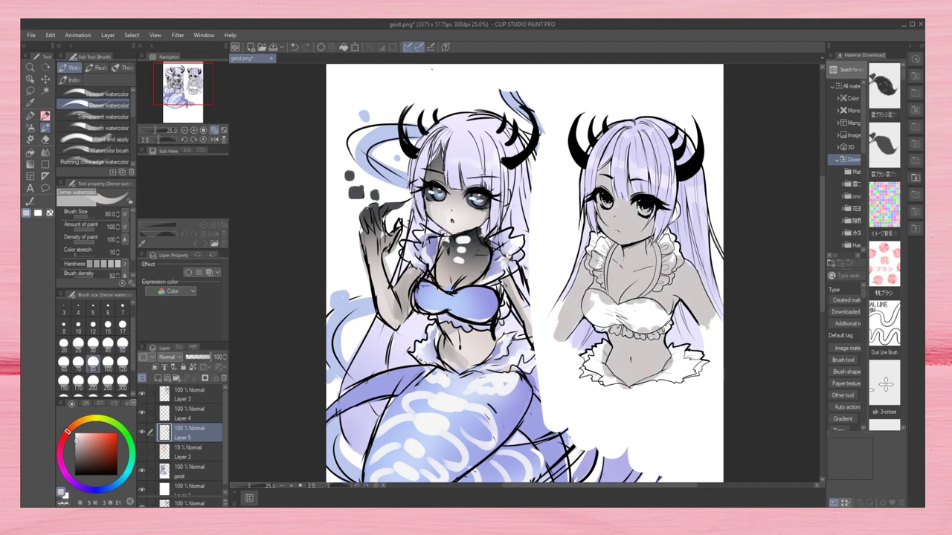
- Lock the skin layer's transparent pixels and build a dark gradient over the neck and upper chest with the Soft airbrush at size 250
key("b")
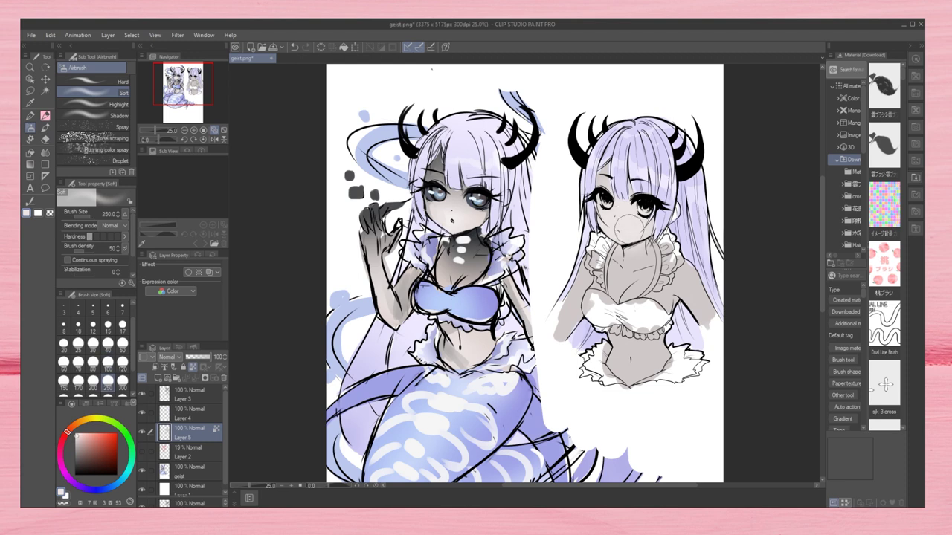
left_click(630, 250, "alt")
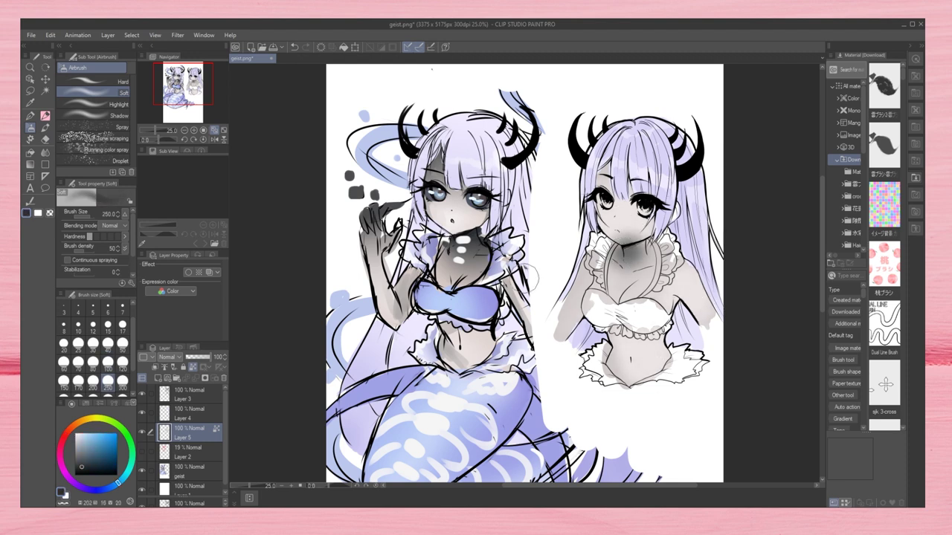
left_click(45, 127)
mouse_move(621, 246)
left_mouse_down()
mouse_move(639, 260)
mouse_move(617, 256)
mouse_move(654, 264)
mouse_move(628, 253)
mouse_move(647, 257)
mouse_move(636, 249)
mouse_move(628, 272)
mouse_move(657, 271)
left_mouse_up()
left_click(45, 151)
key("b")
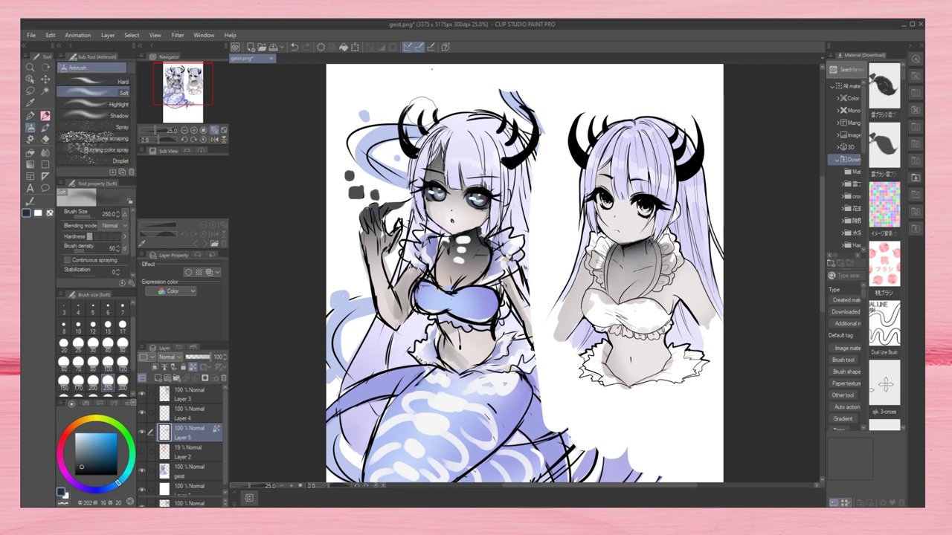
- Darken the skin under the bangs and draw white chevron marks down the neck with the SU-Cream Pencil at size 17
key("b")
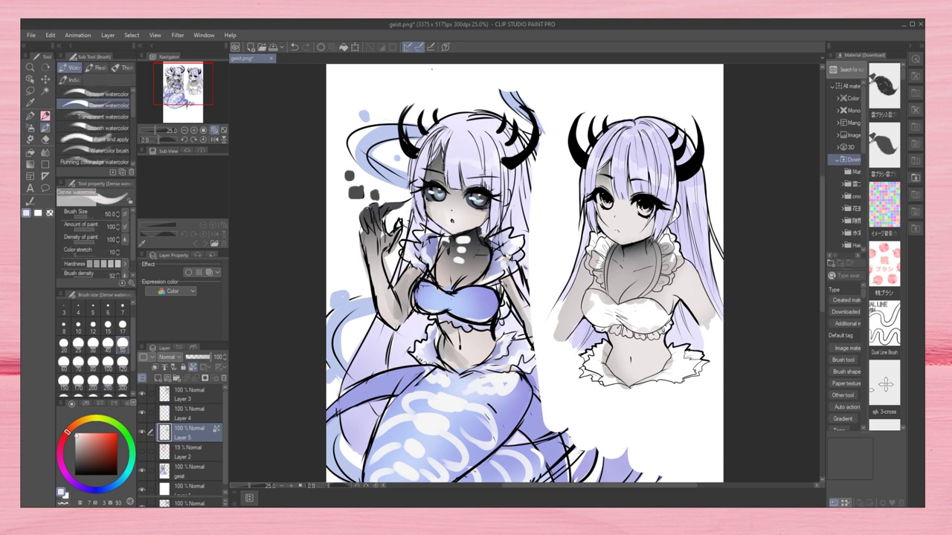
key("p")
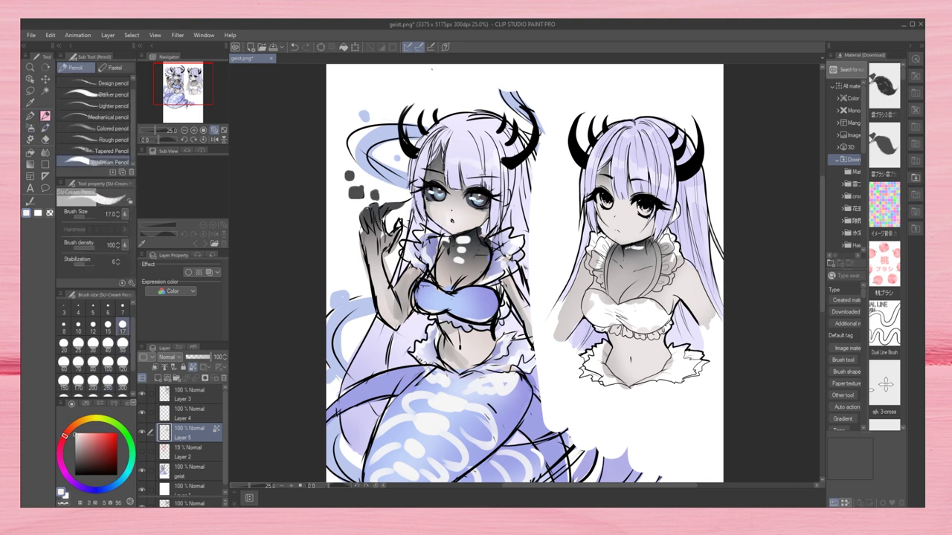
left_click(294, 46)
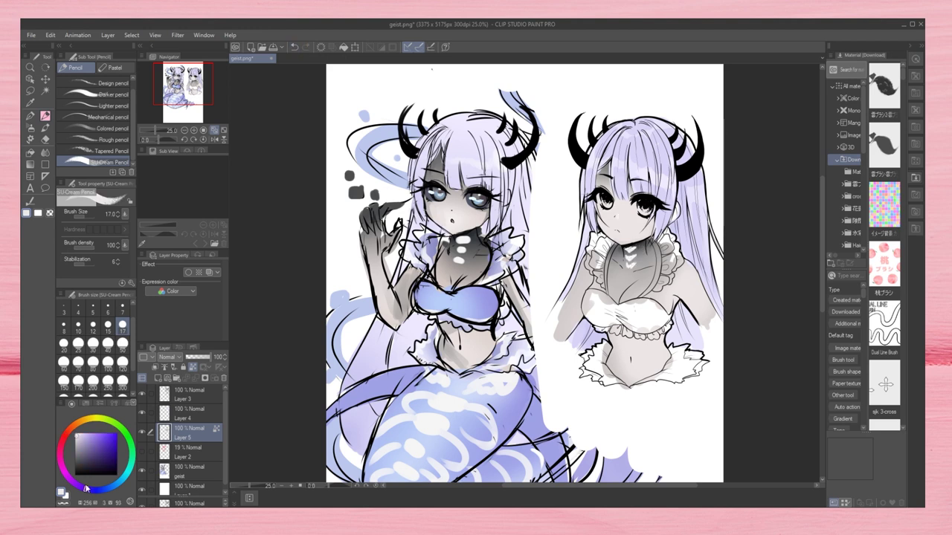
- Shade the nose, collarbones, arms and waist with muted purple using the Dense watercolor brush, and soften the shading with the Blend tool
key("b")
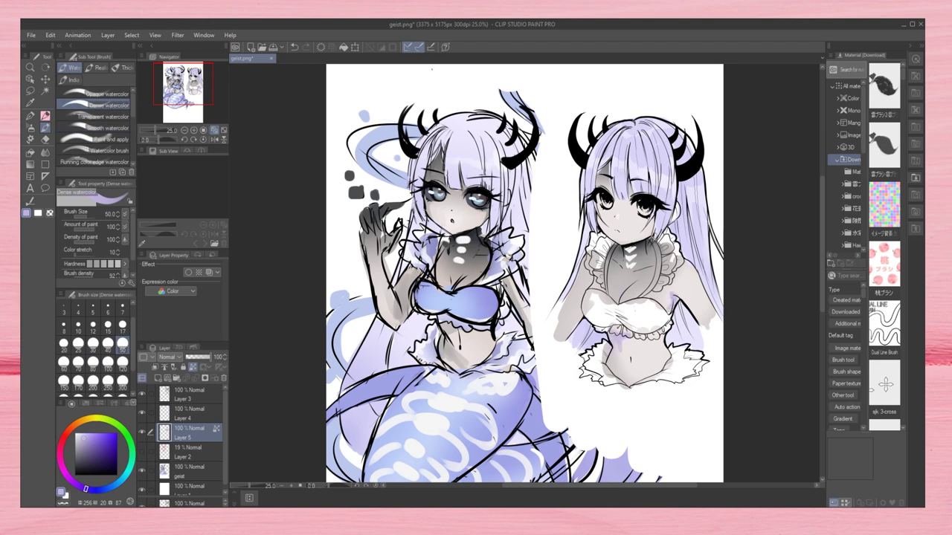
left_click(86, 451)
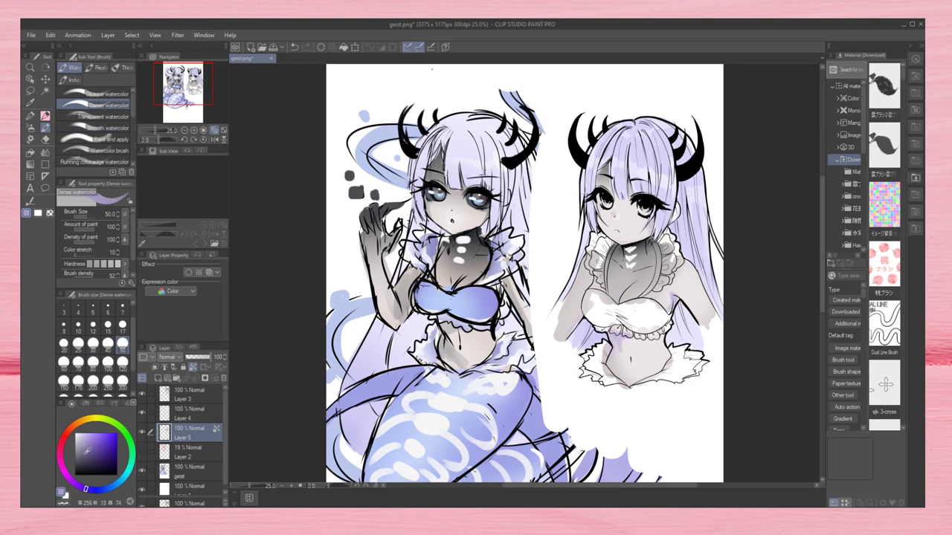
left_click(619, 343, "alt")
left_click(624, 338, "alt")
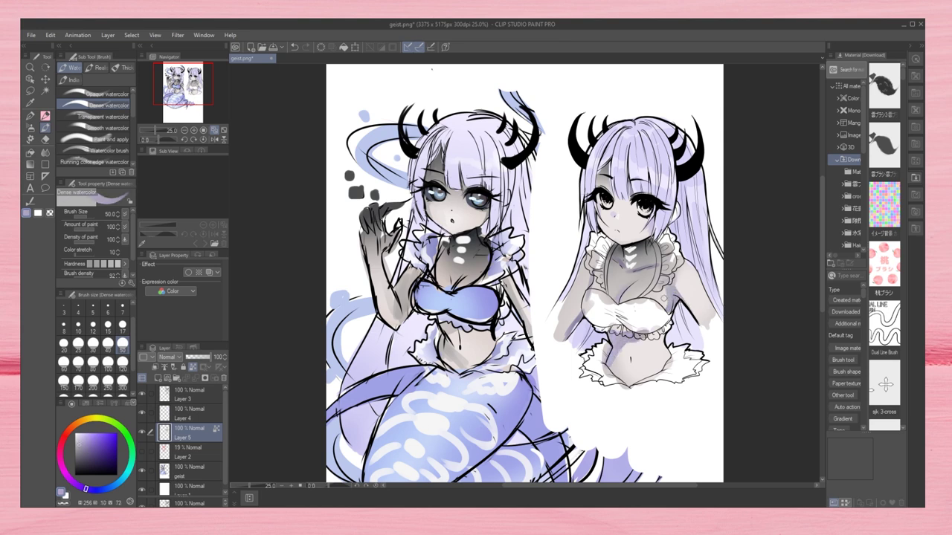
left_click(636, 287, "alt")
key("j")
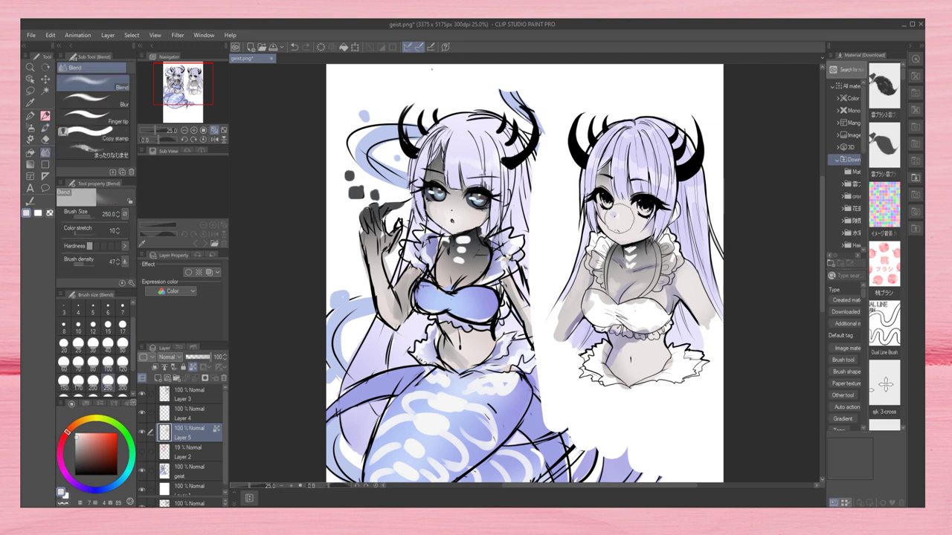